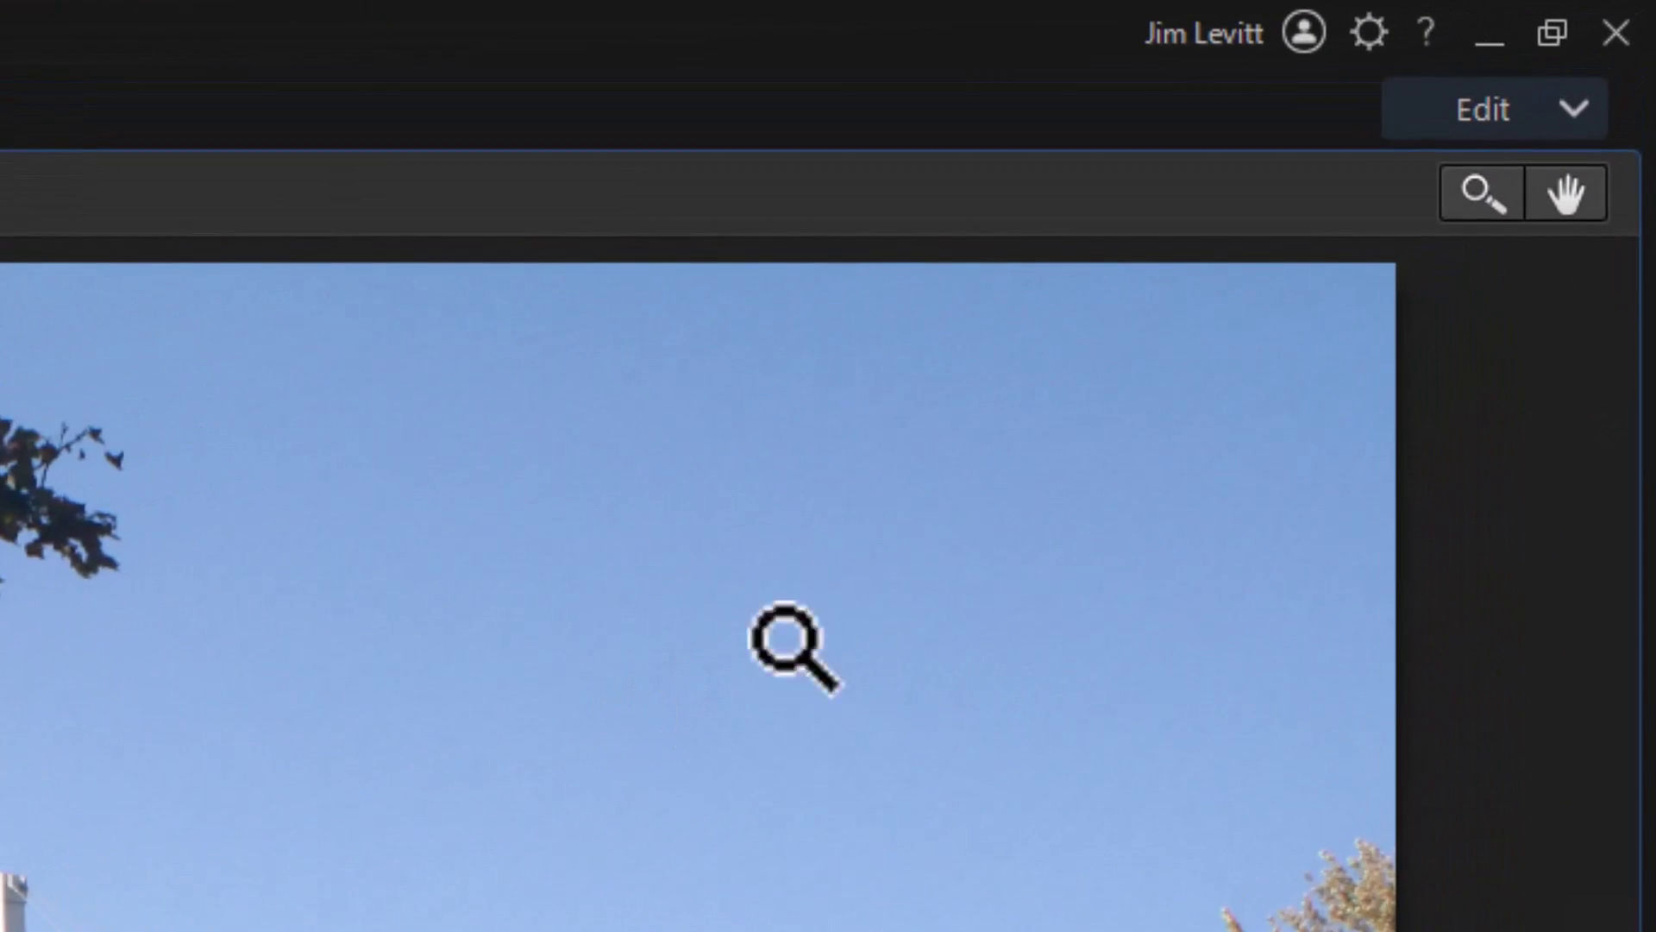
Switch the open footbridge photo to Expert editing mode
{"action": "left_click", "coordinate": [1497, 128]}
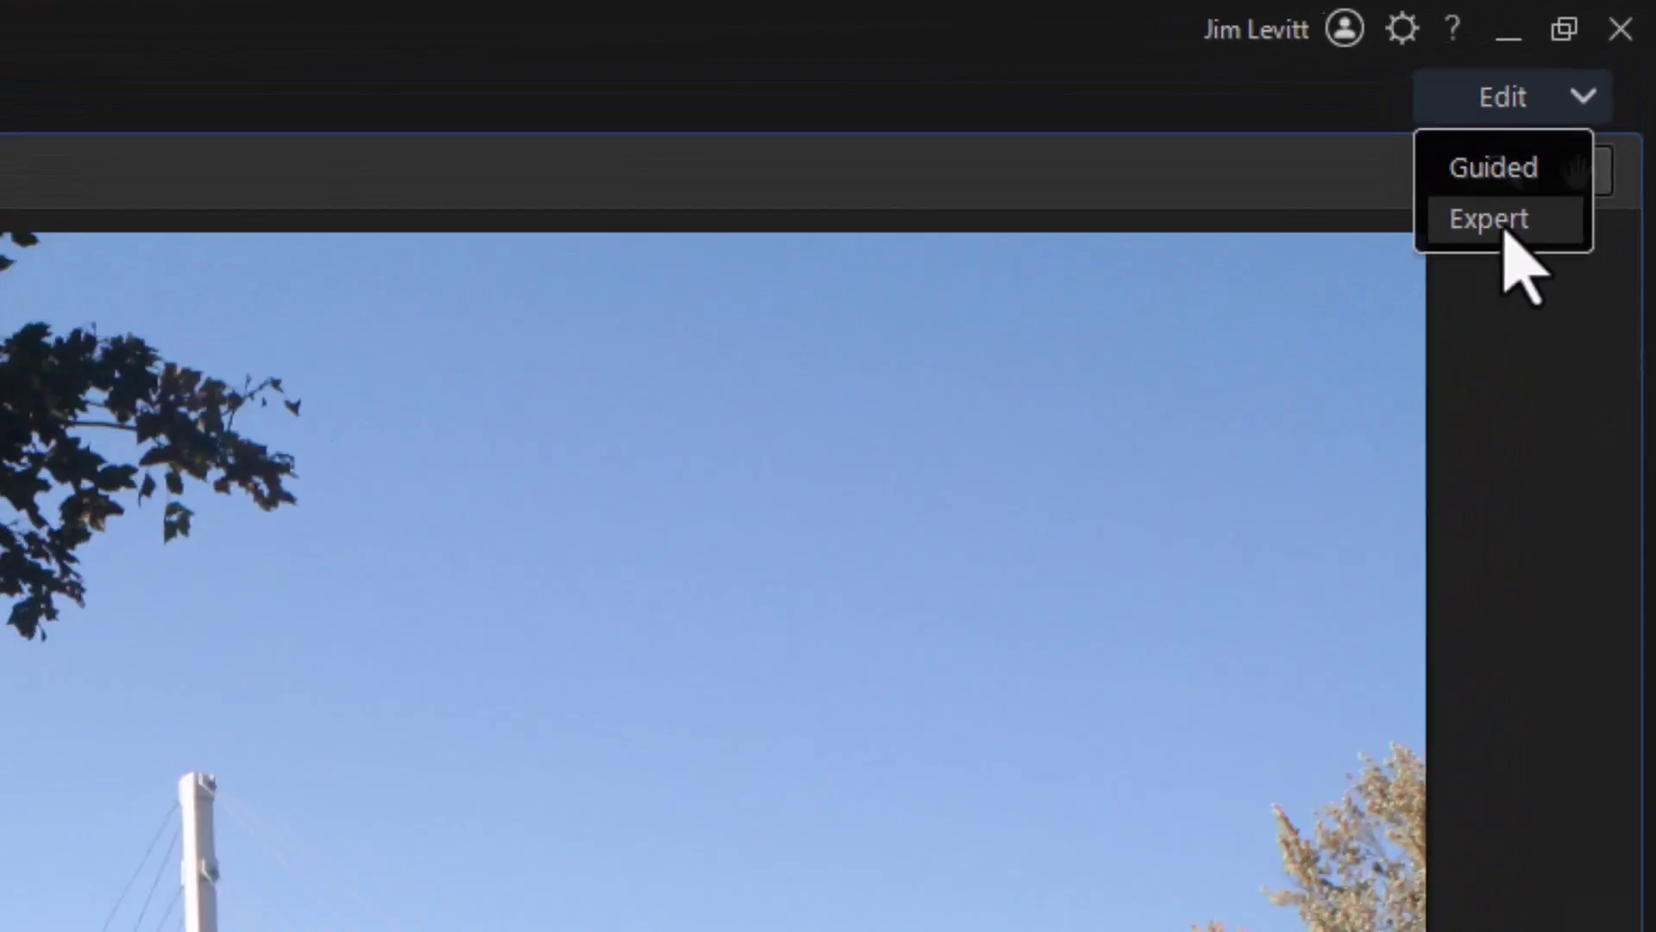
{"action": "left_click", "coordinate": [1506, 231]}
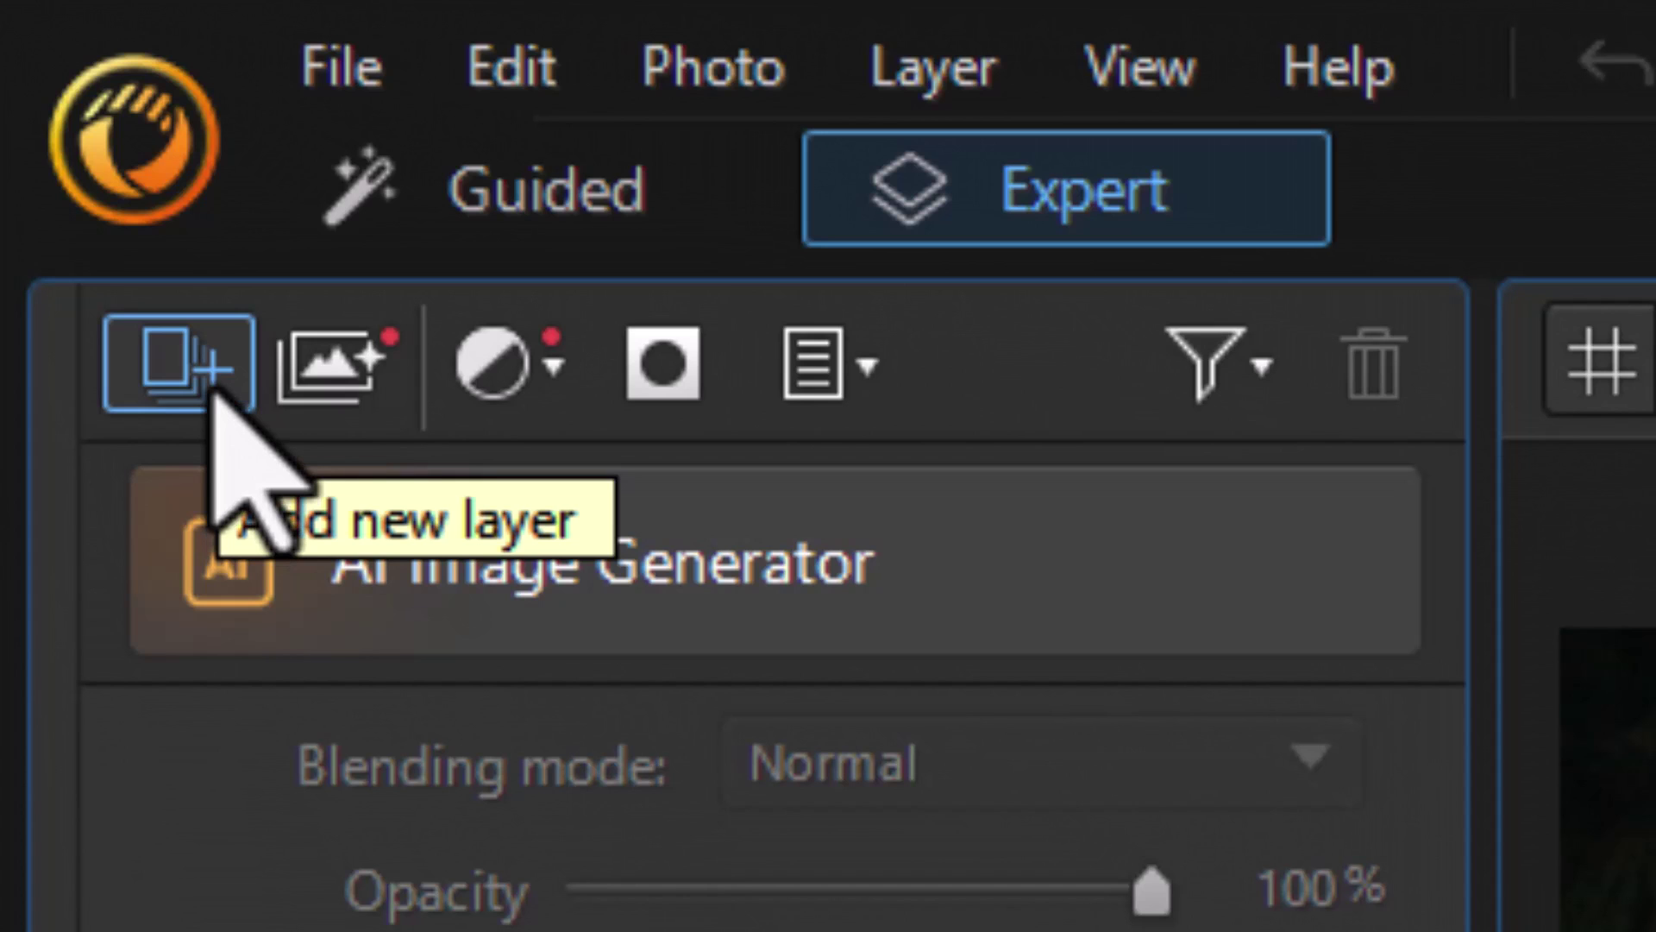
{"action": "left_click", "coordinate": [212, 390]}
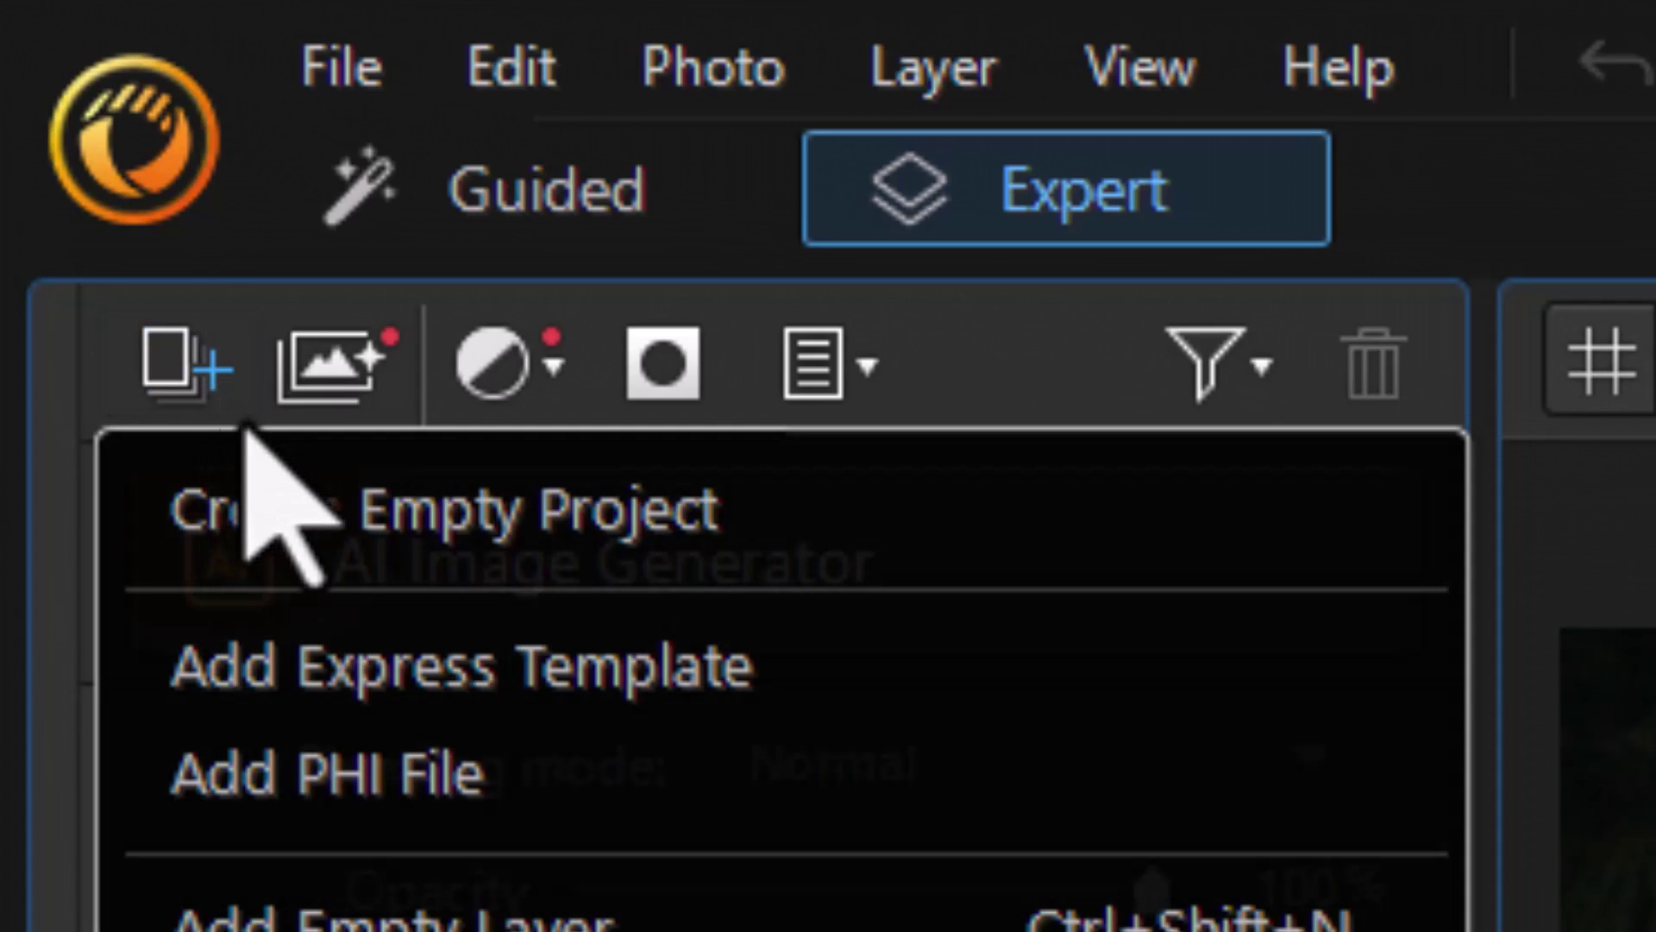
Create an empty 1600×1200 px project with a transparent background, named 'abc'
{"action": "left_click", "coordinate": [337, 511]}
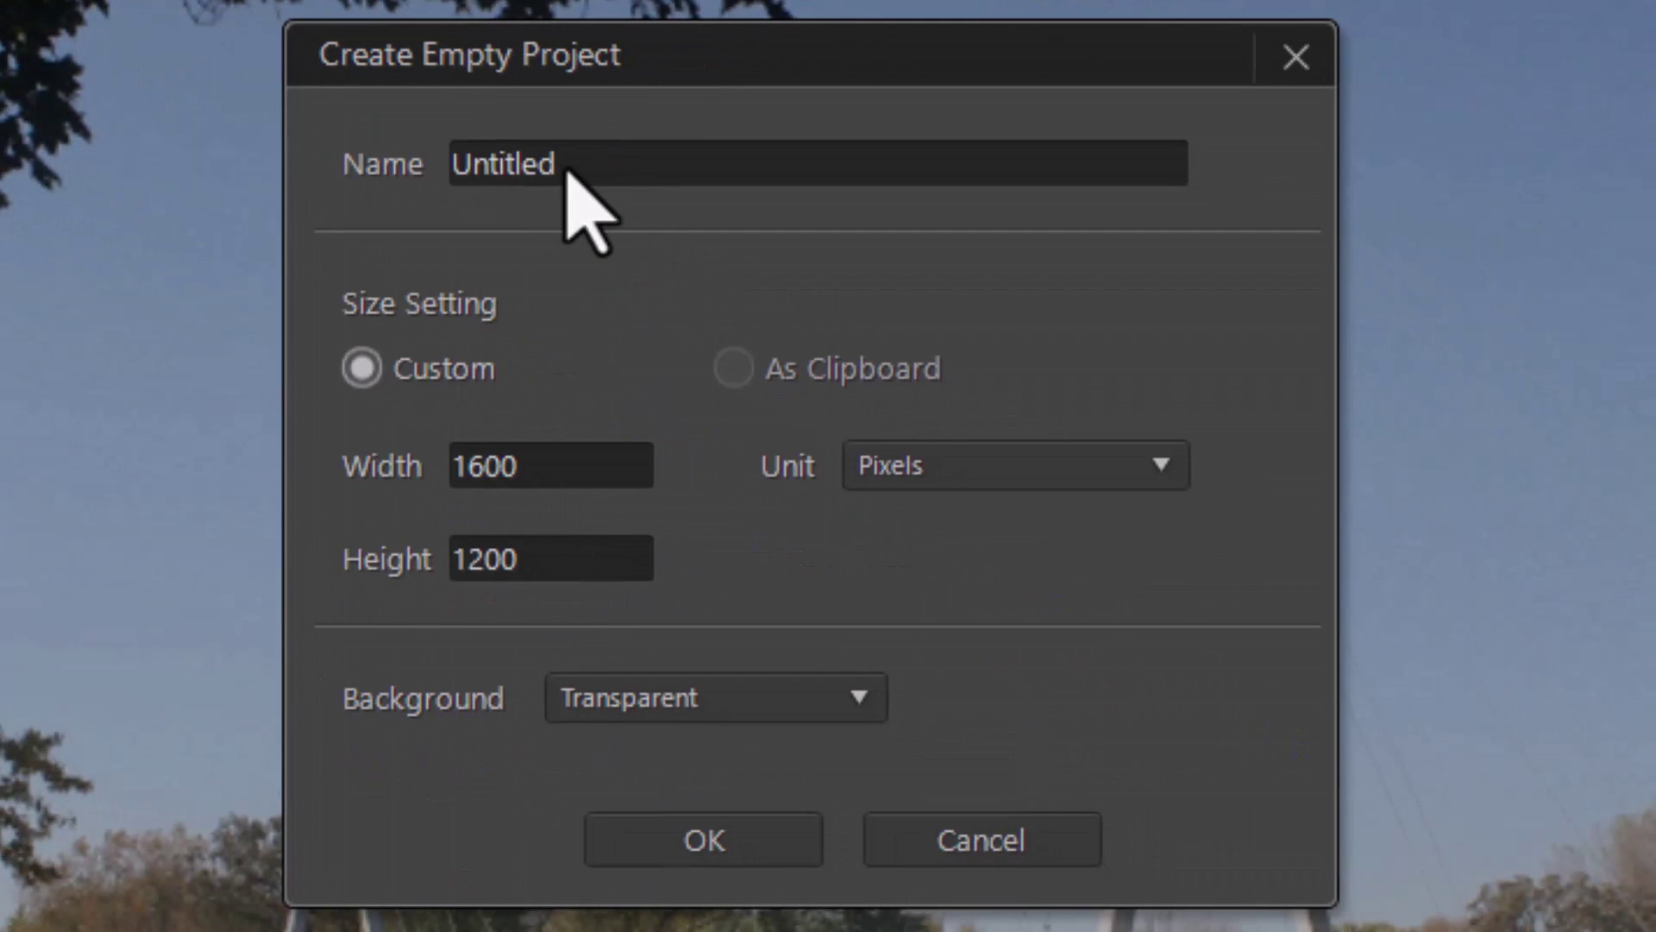
{"action": "double_click", "coordinate": [569, 164]}
{"action": "left_click", "coordinate": [484, 164]}
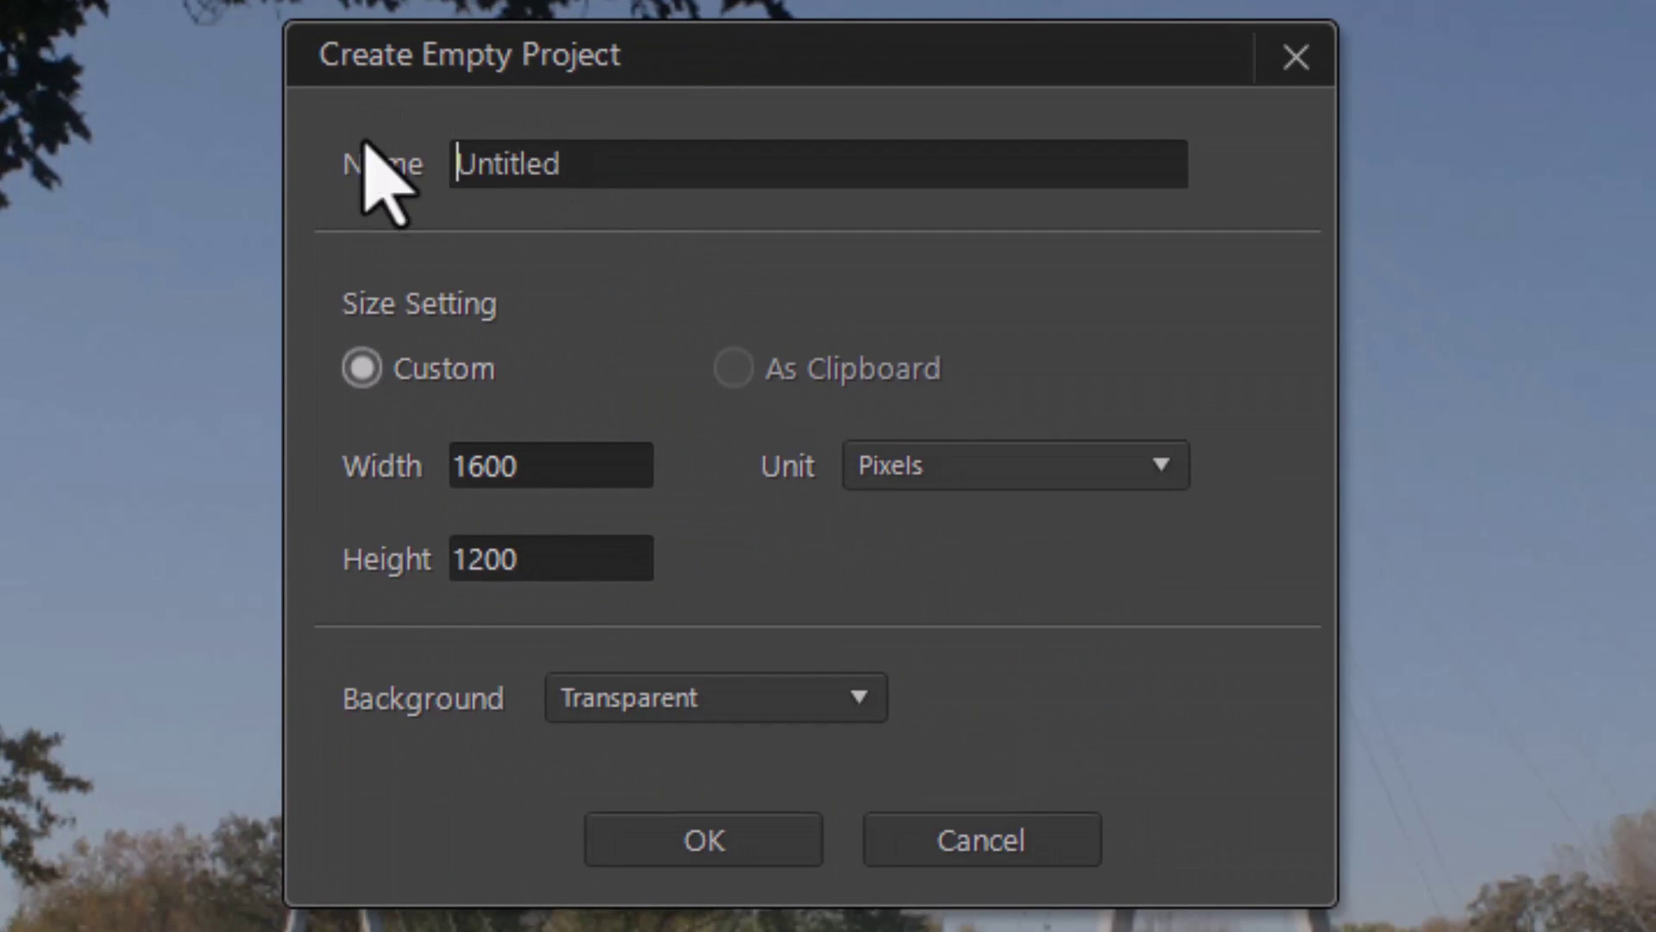
{"action": "double_click", "coordinate": [598, 162]}
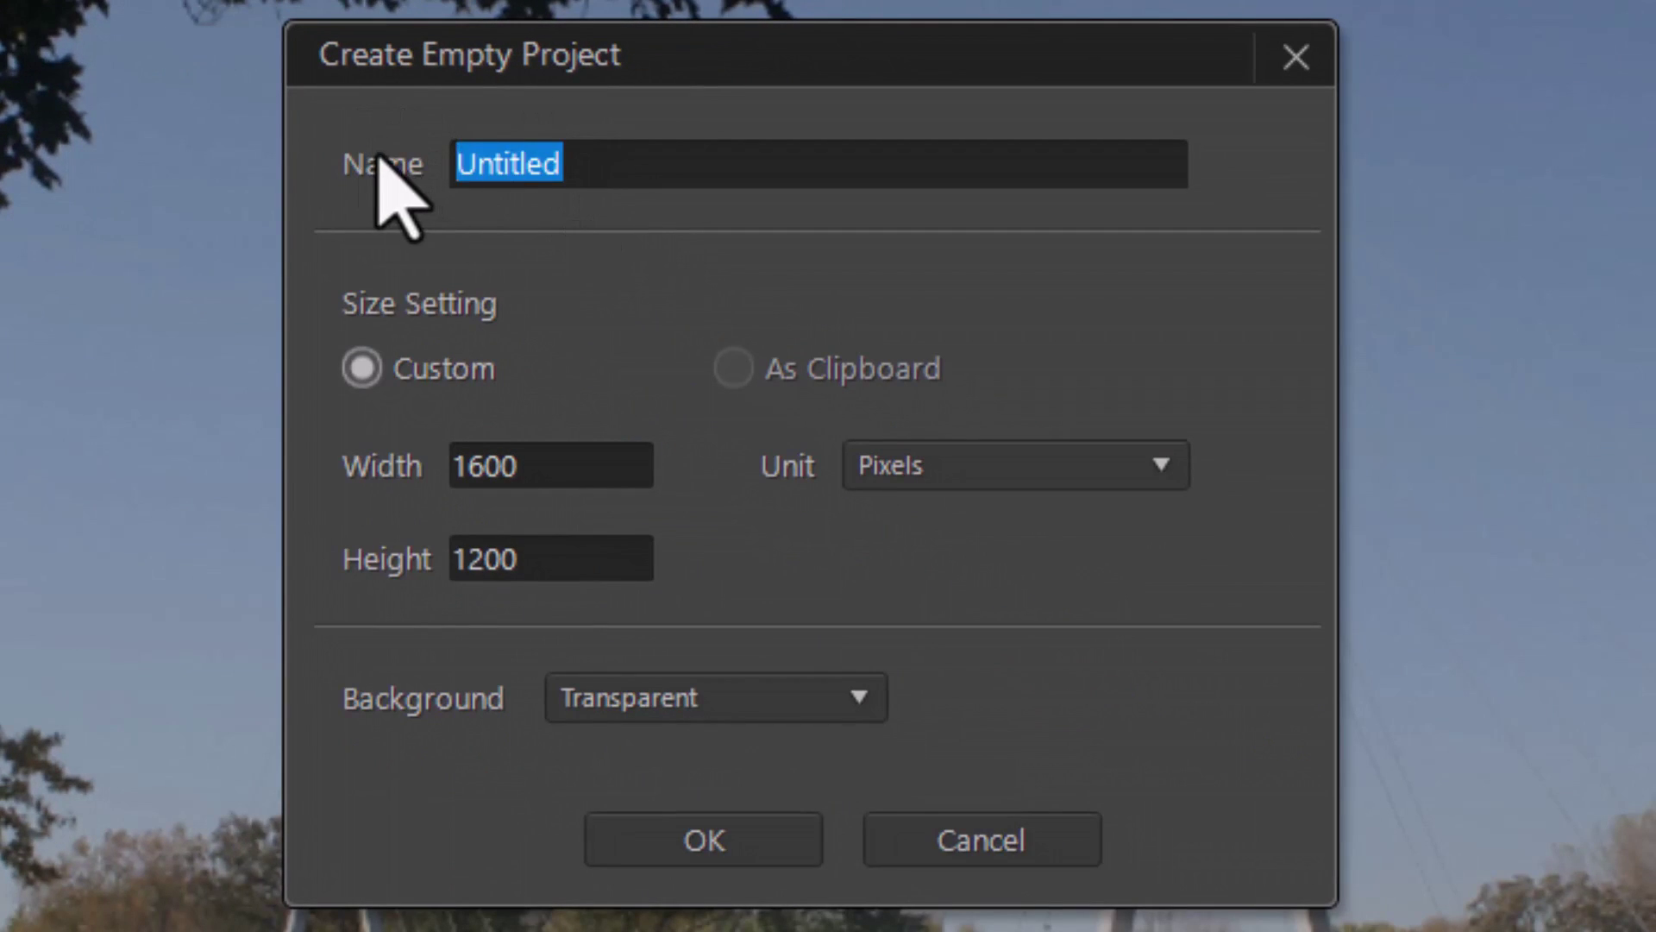
{"action": "type", "text": "abc"}
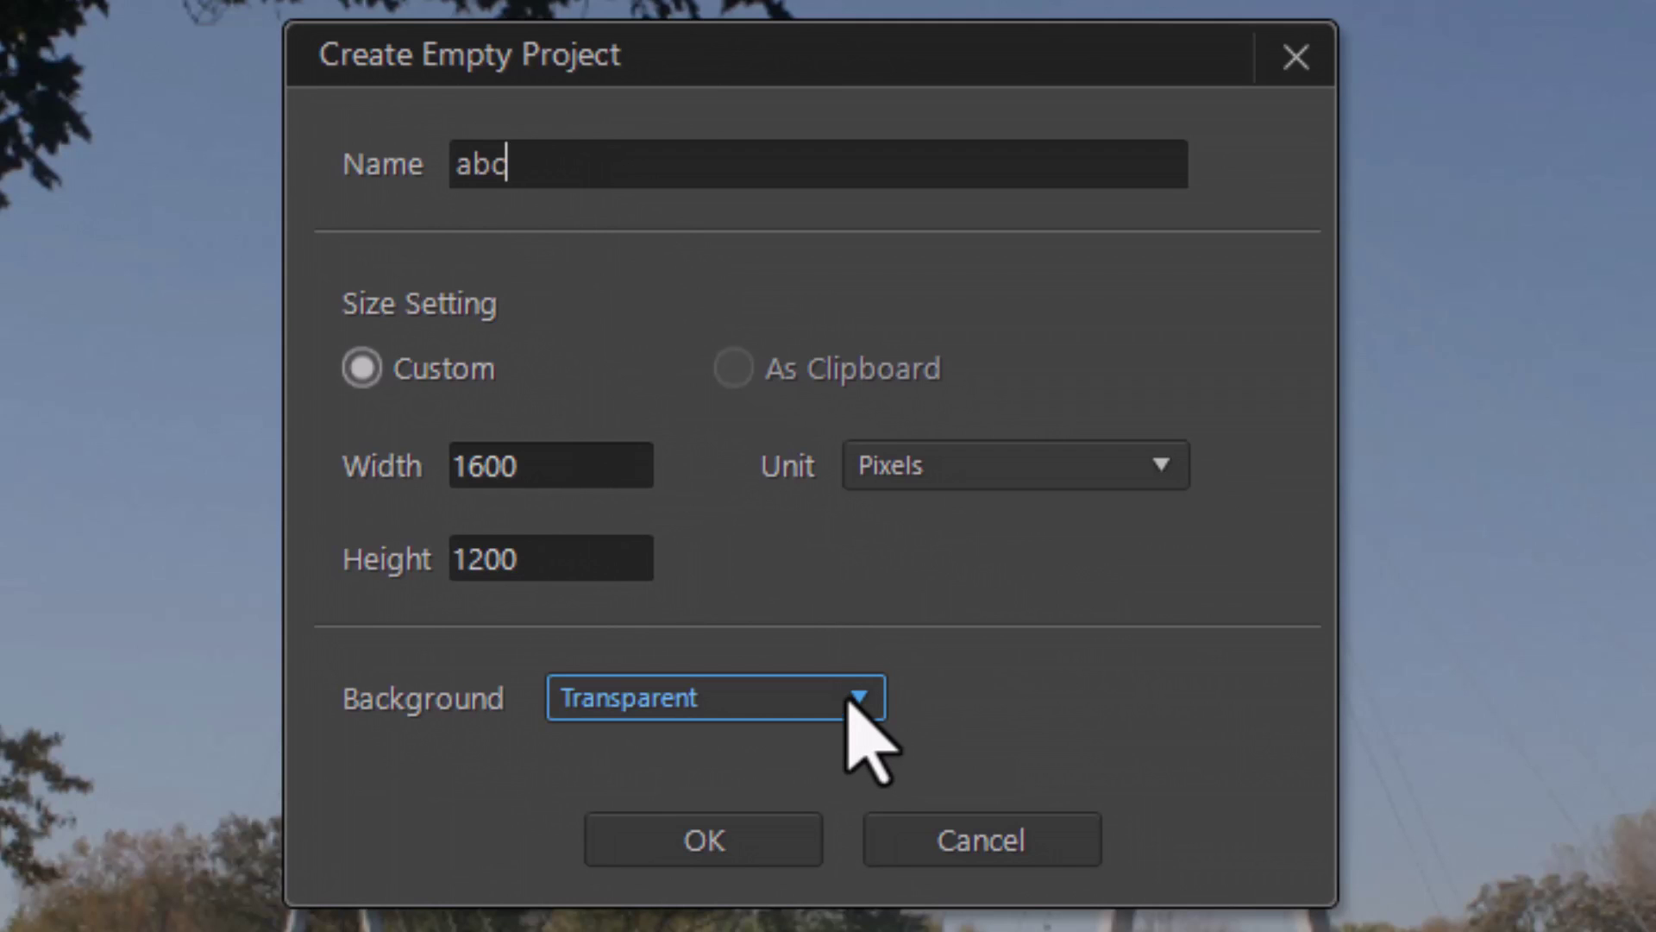
{"action": "left_click", "coordinate": [744, 837]}
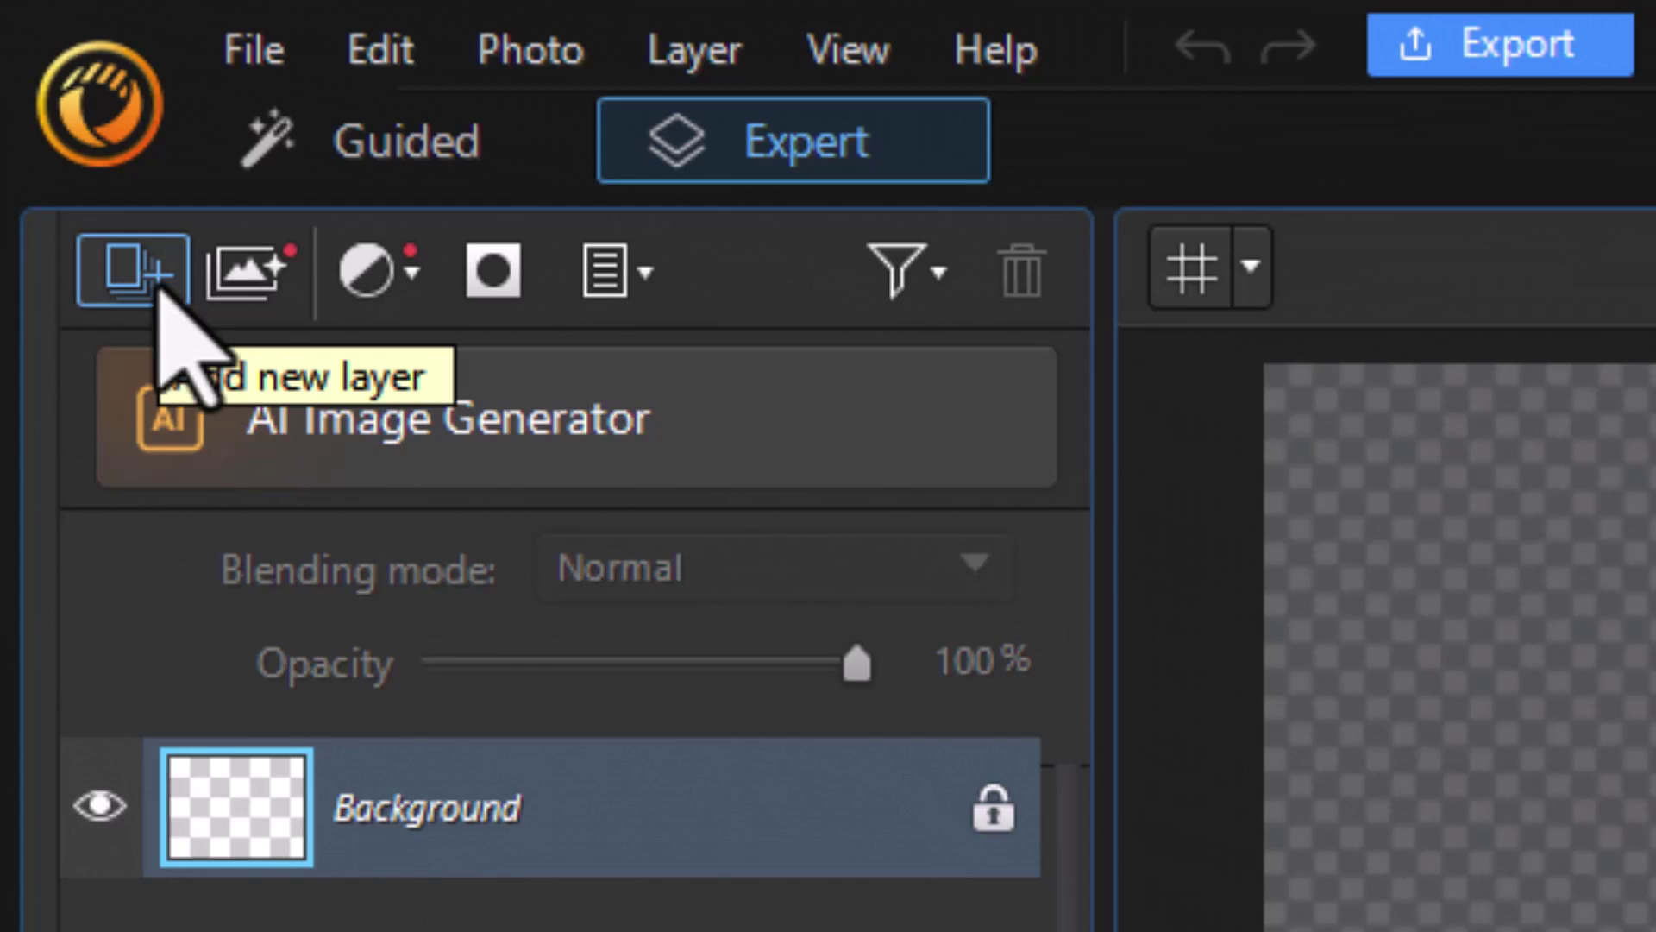
Add an empty Layer 1 above the transparent Background layer
{"action": "left_click", "coordinate": [161, 293]}
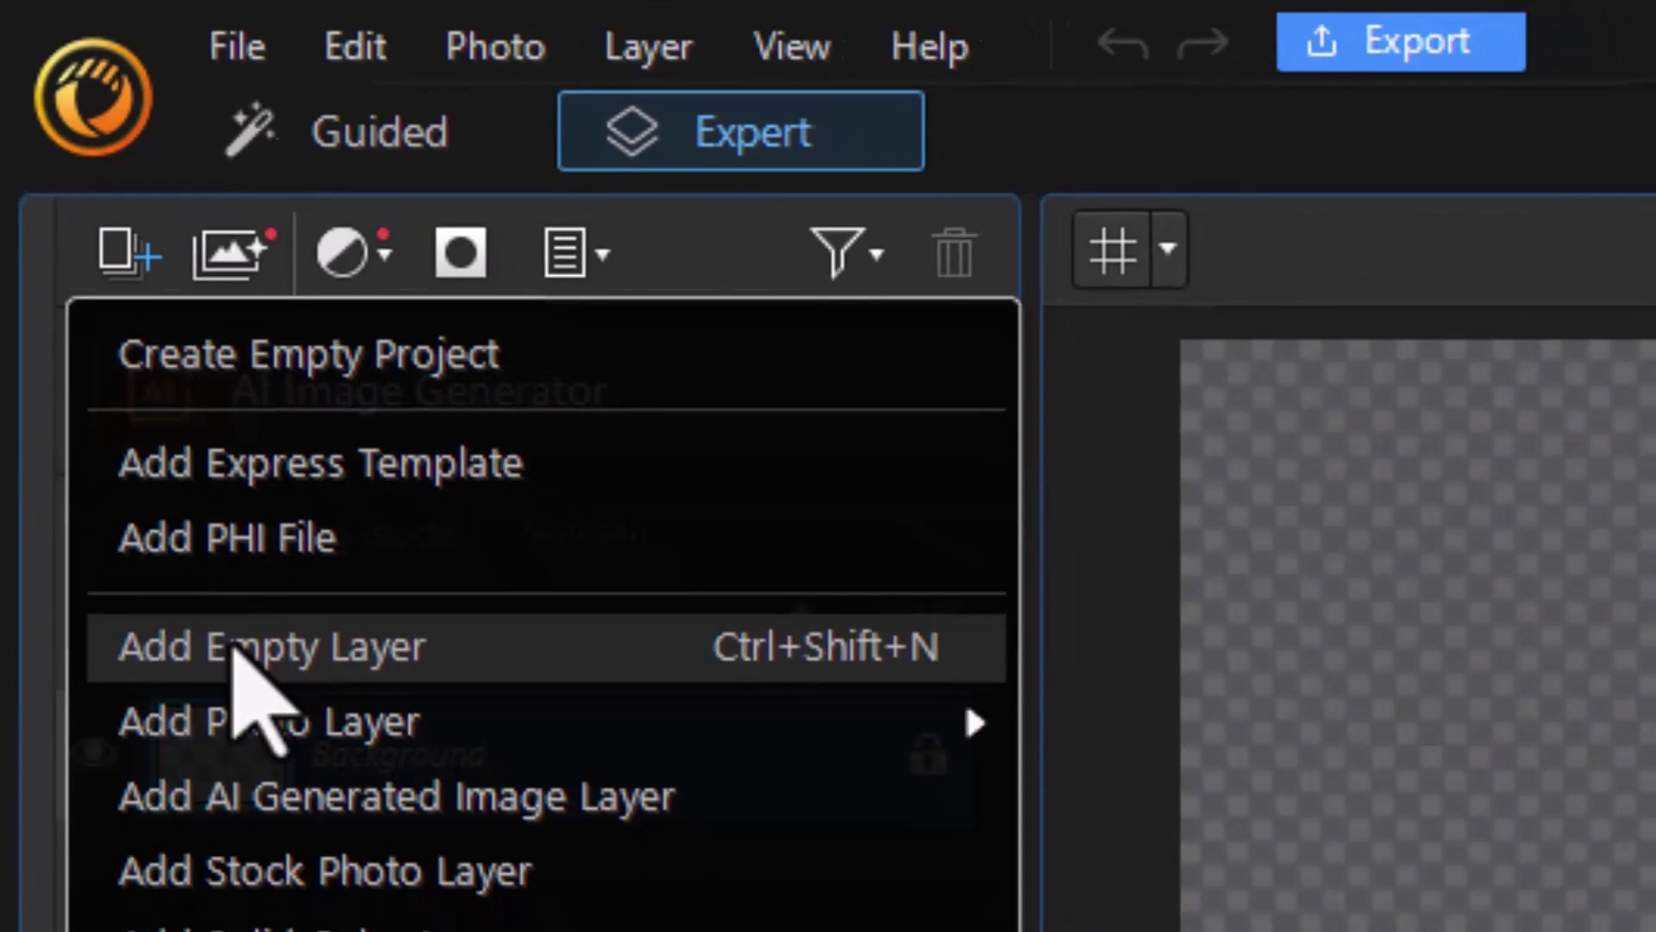
{"action": "left_click", "coordinate": [250, 690]}
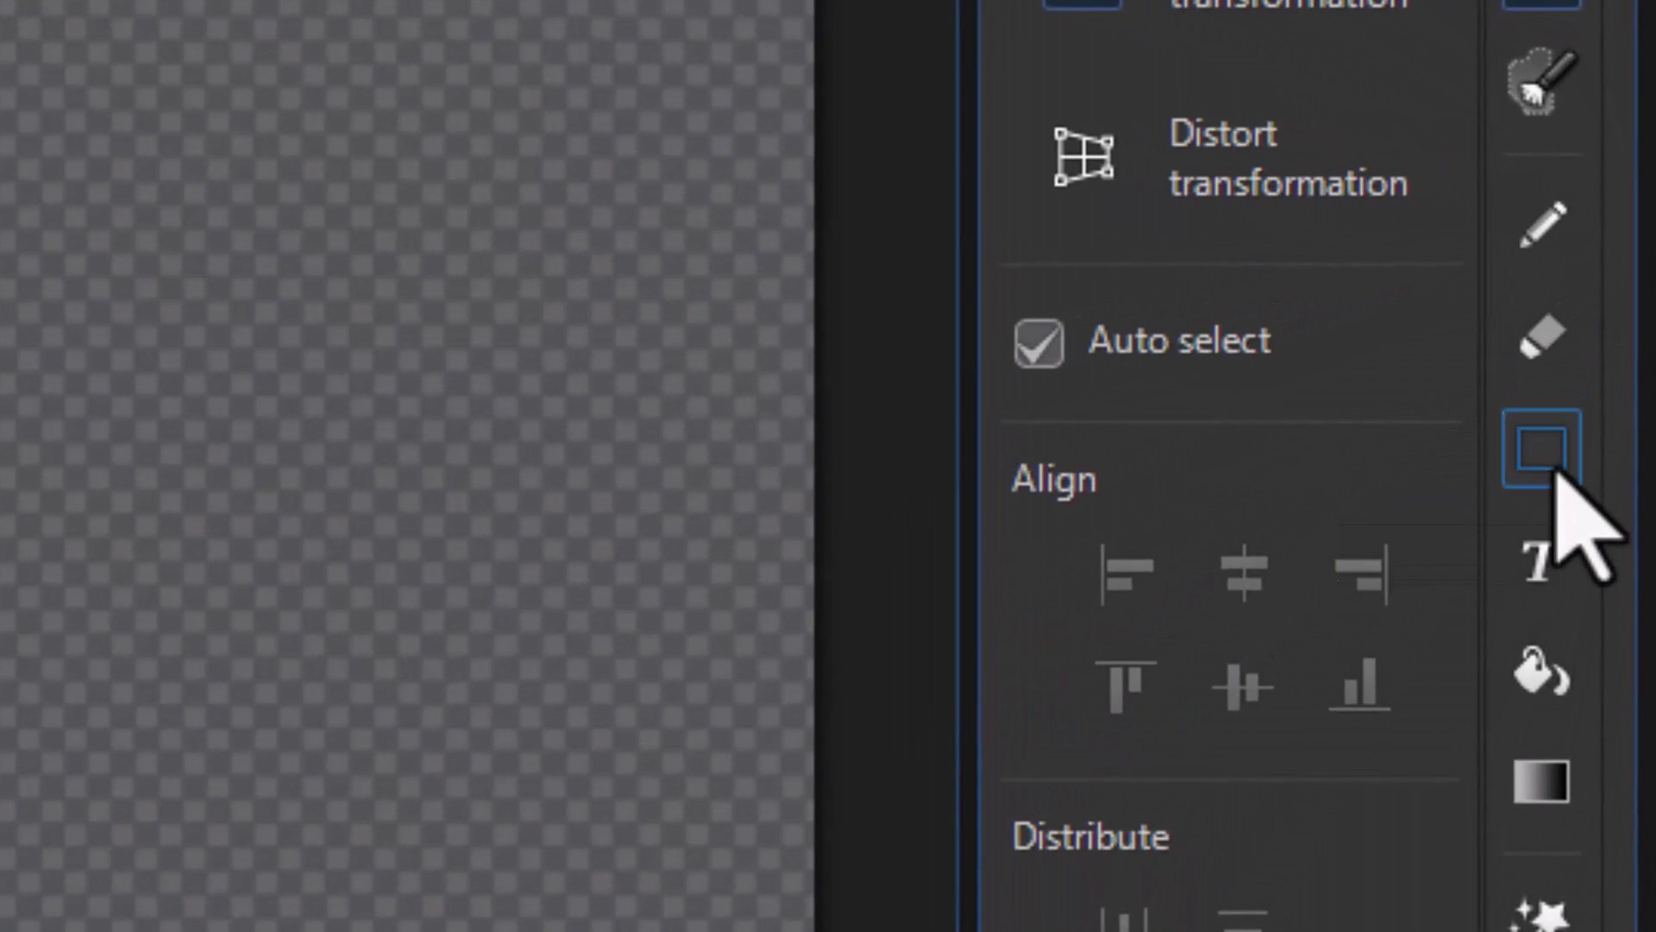
{"action": "left_click", "coordinate": [1608, 333]}
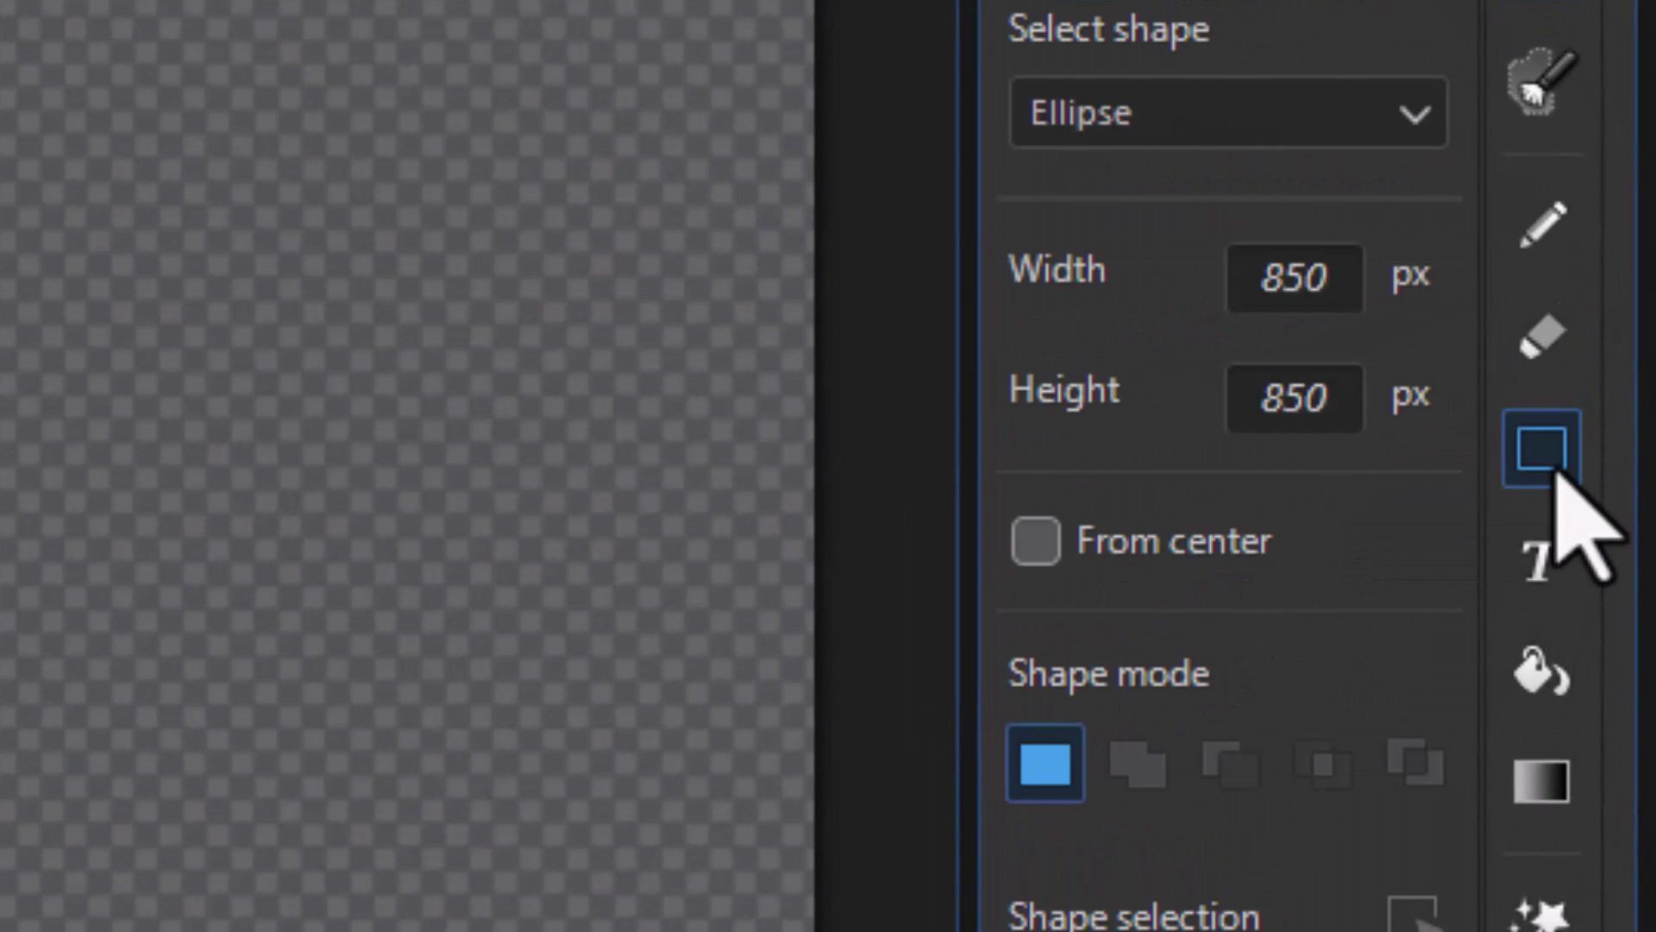
Choose Ellipse as the shape and leave From center turned off
{"action": "left_click", "coordinate": [1416, 114]}
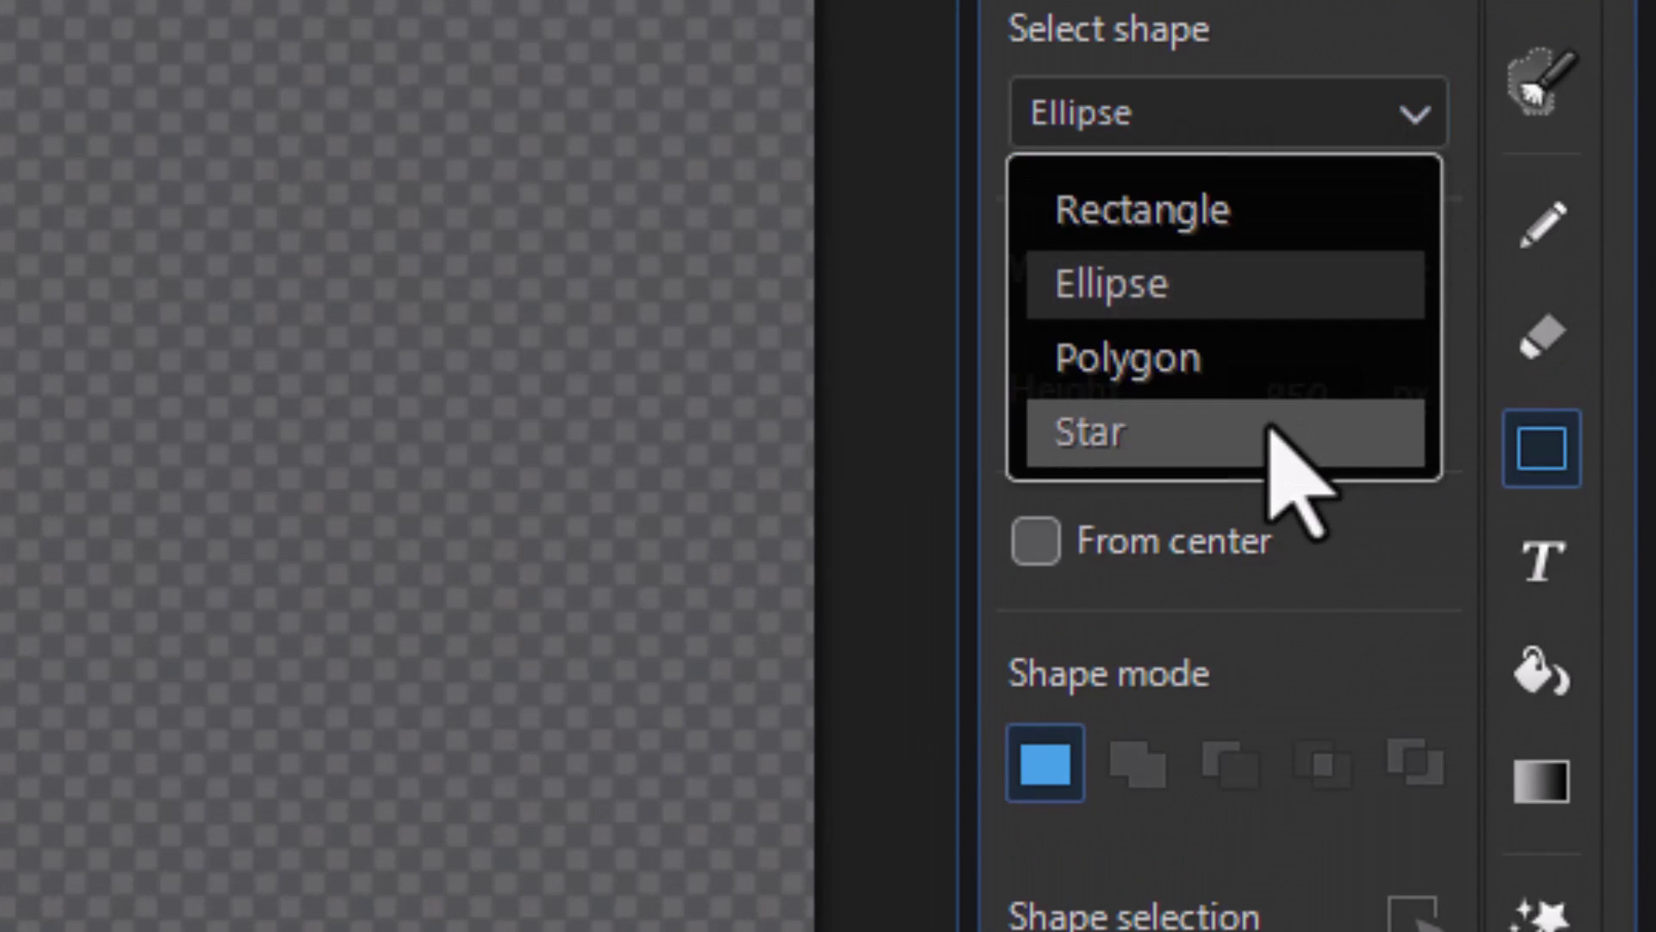
{"action": "left_click", "coordinate": [1266, 278]}
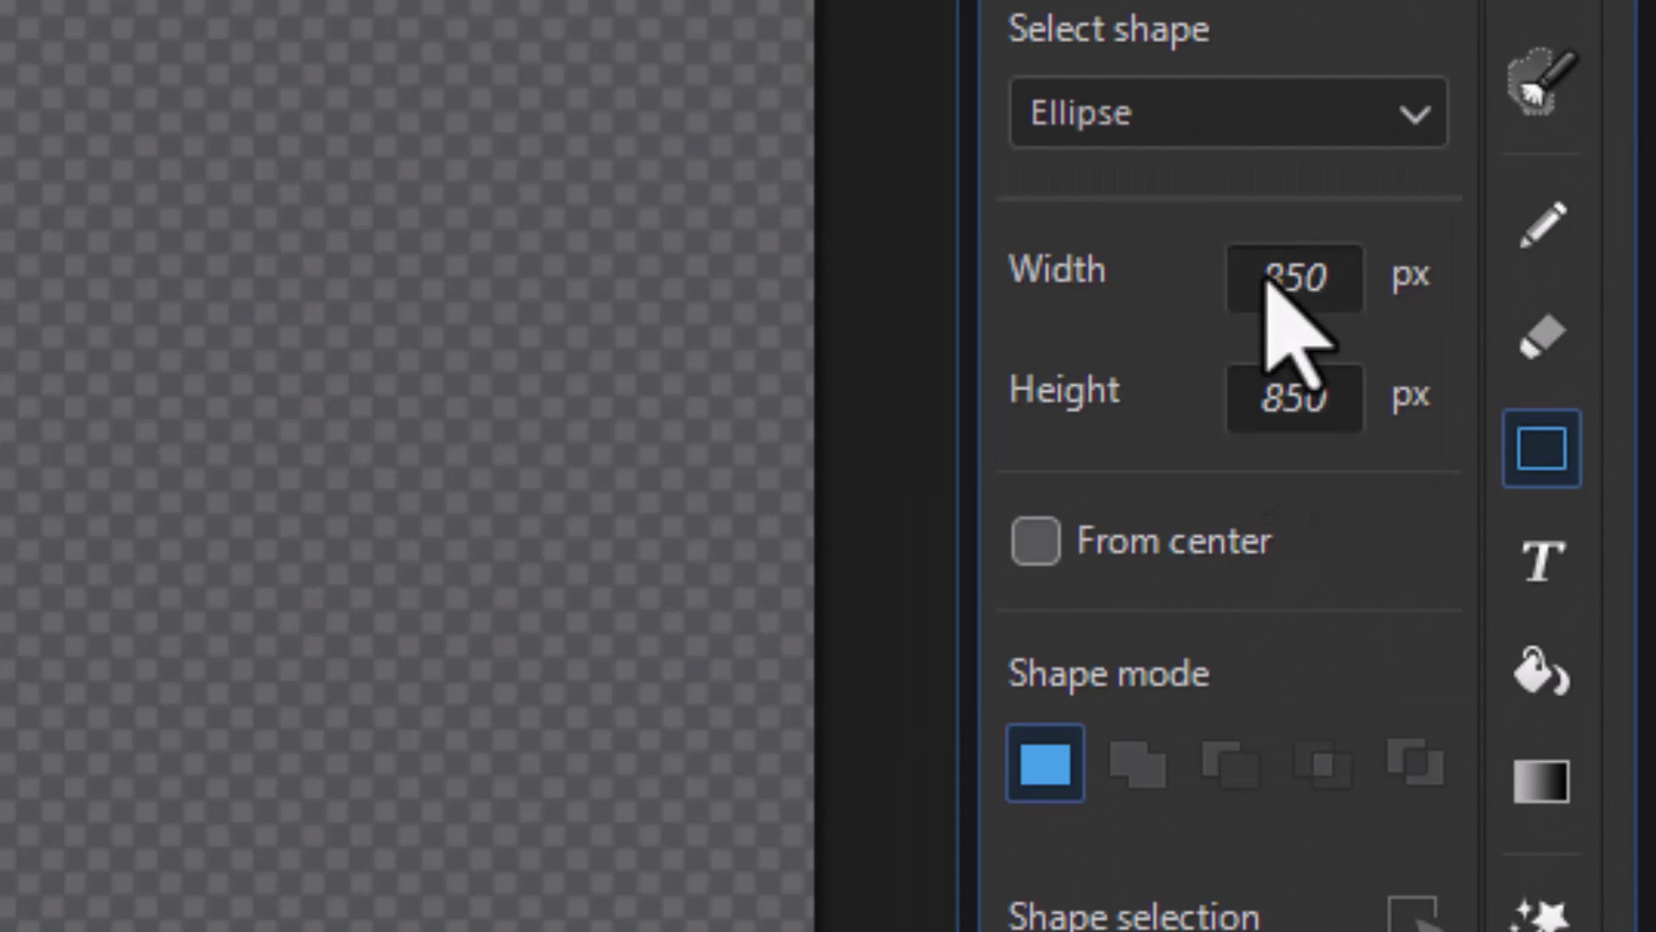
{"action": "left_click", "coordinate": [1037, 544]}
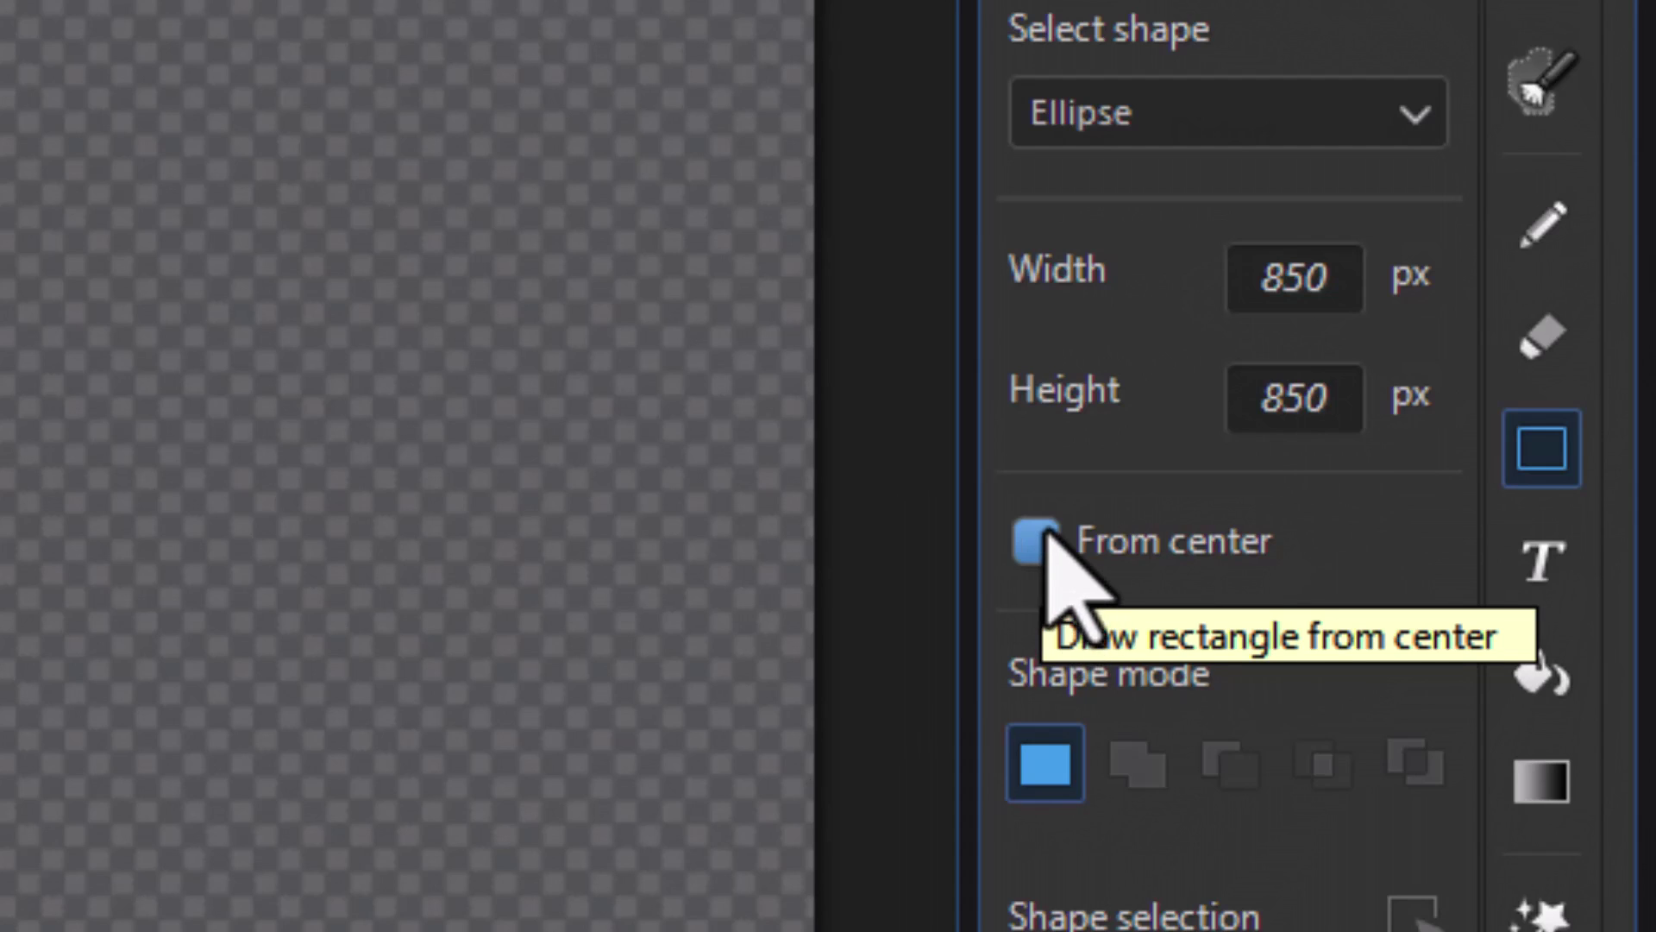
{"action": "left_click", "coordinate": [1035, 546]}
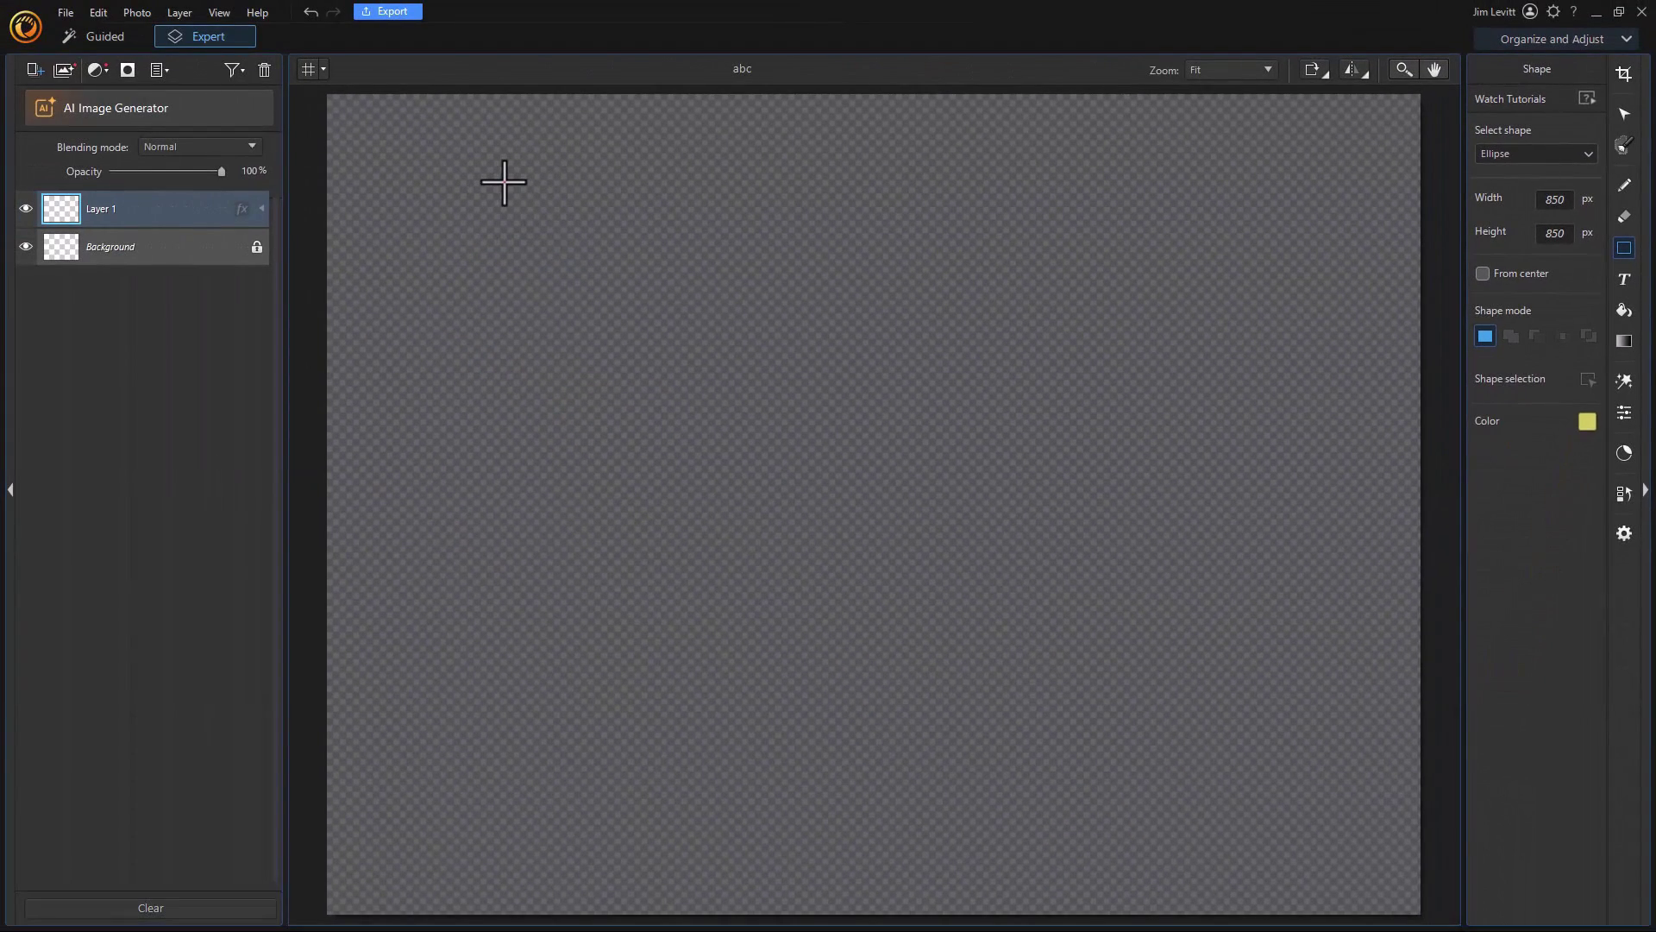
Draw an ellipse on Layer 1 and size it to 900 × 900 px
{"action": "left_click_drag", "start_coordinate": [504, 181], "coordinate": [1147, 810]}
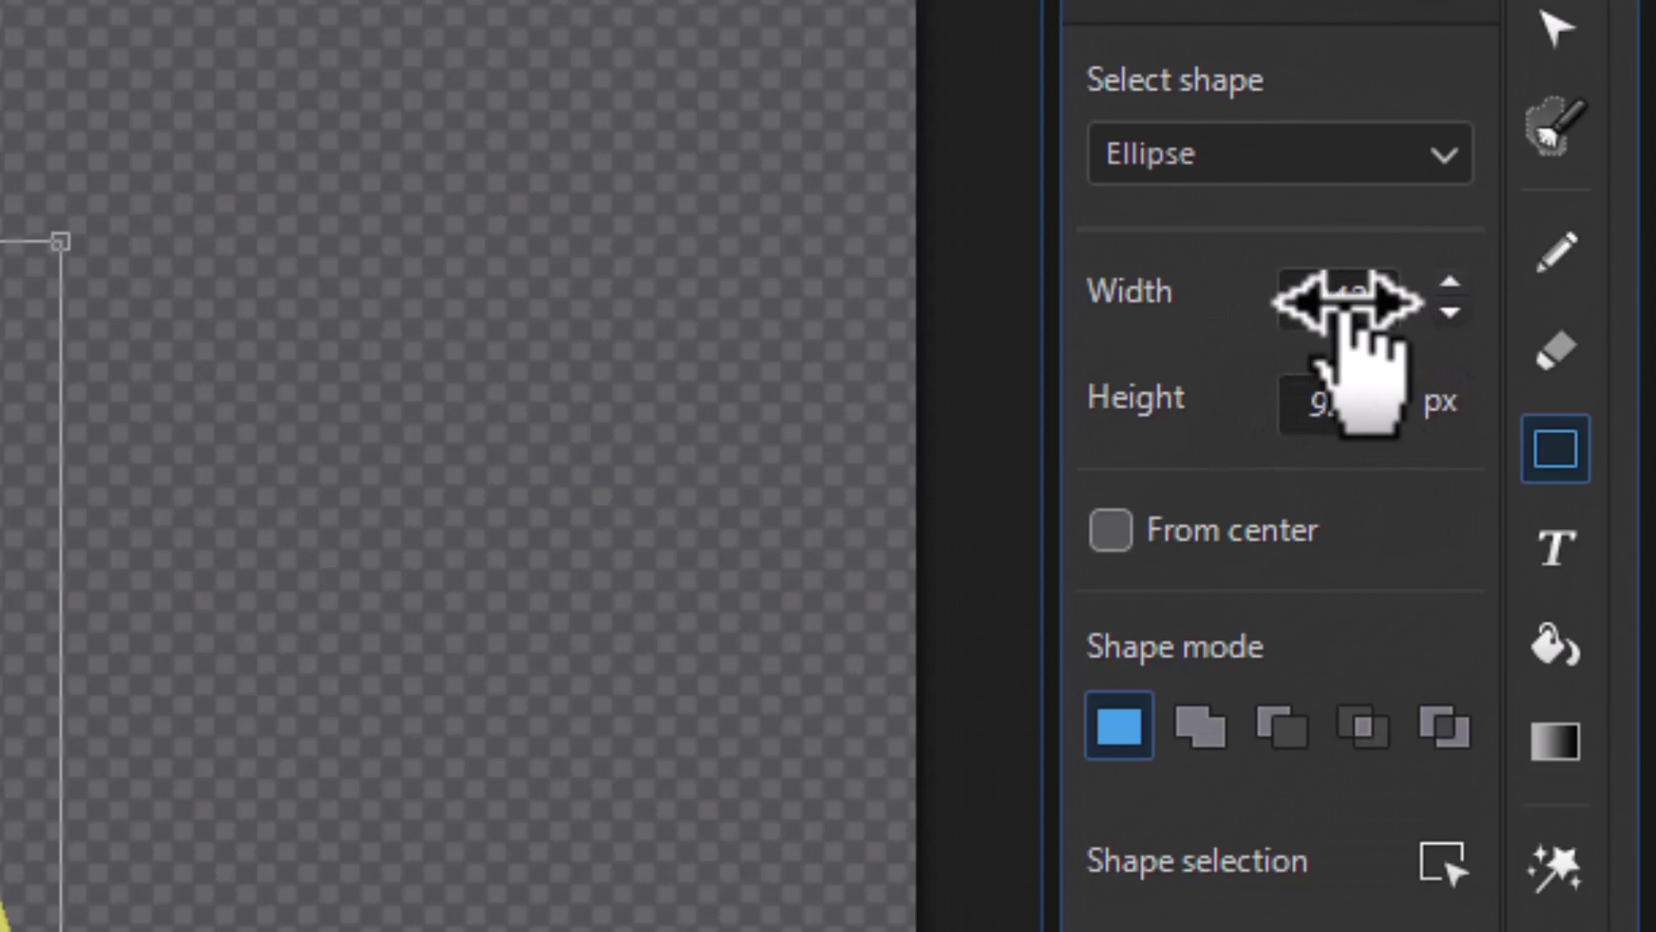
{"action": "left_click", "coordinate": [1350, 300]}
{"action": "left_click", "coordinate": [1357, 297]}
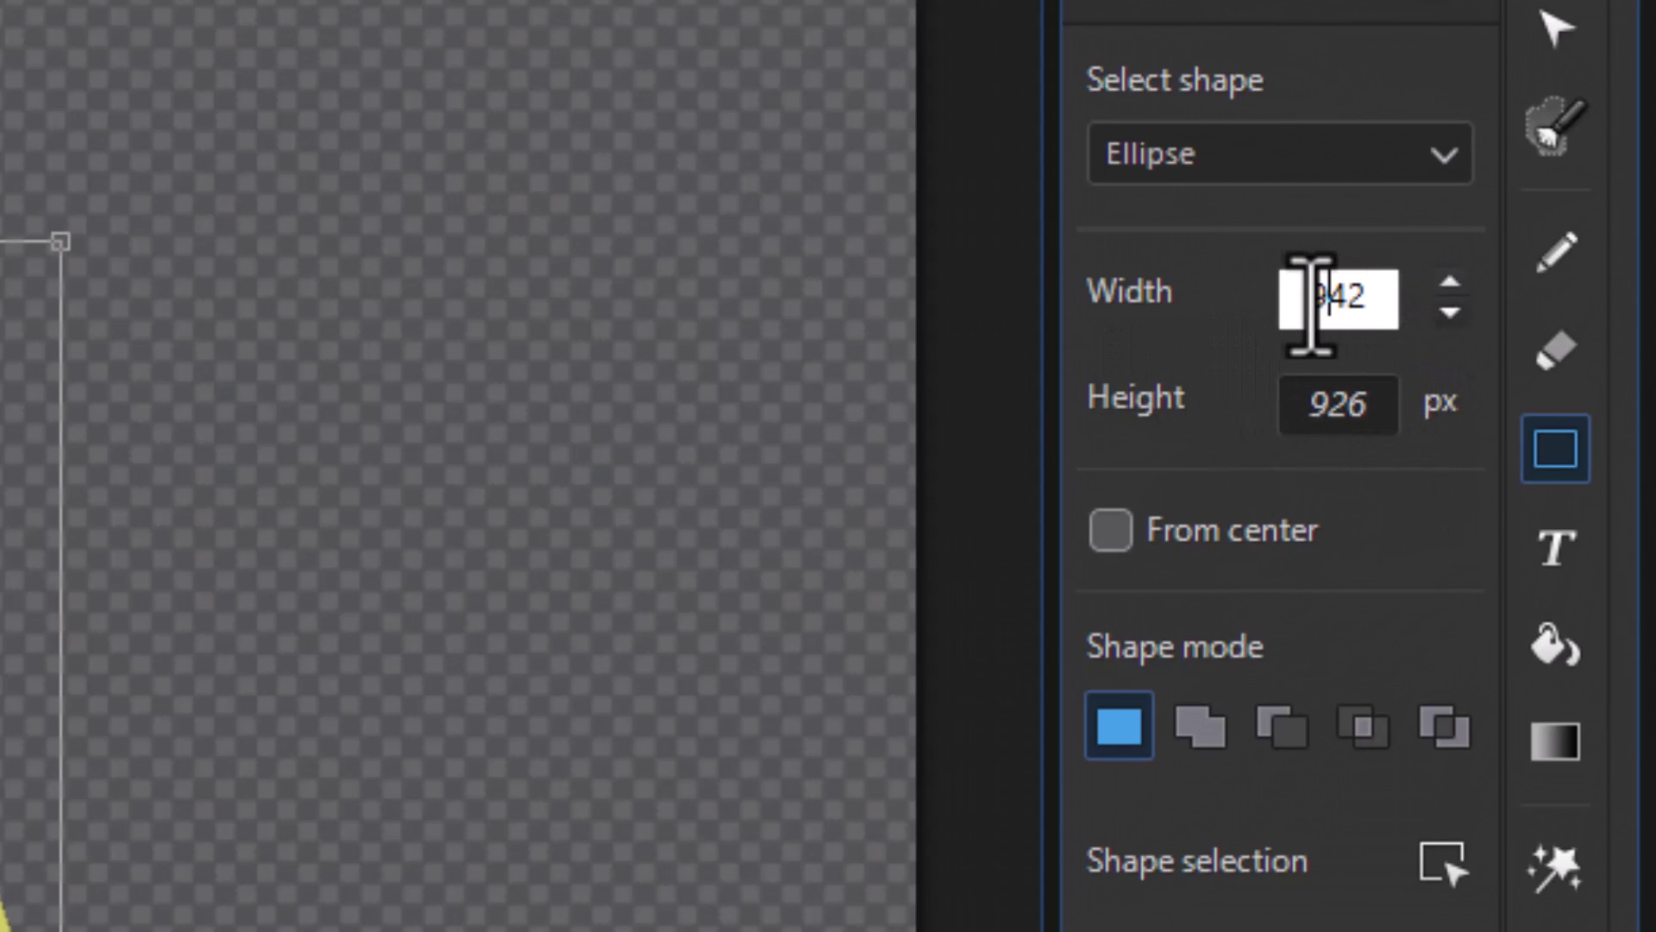
{"action": "double_click", "coordinate": [1327, 296]}
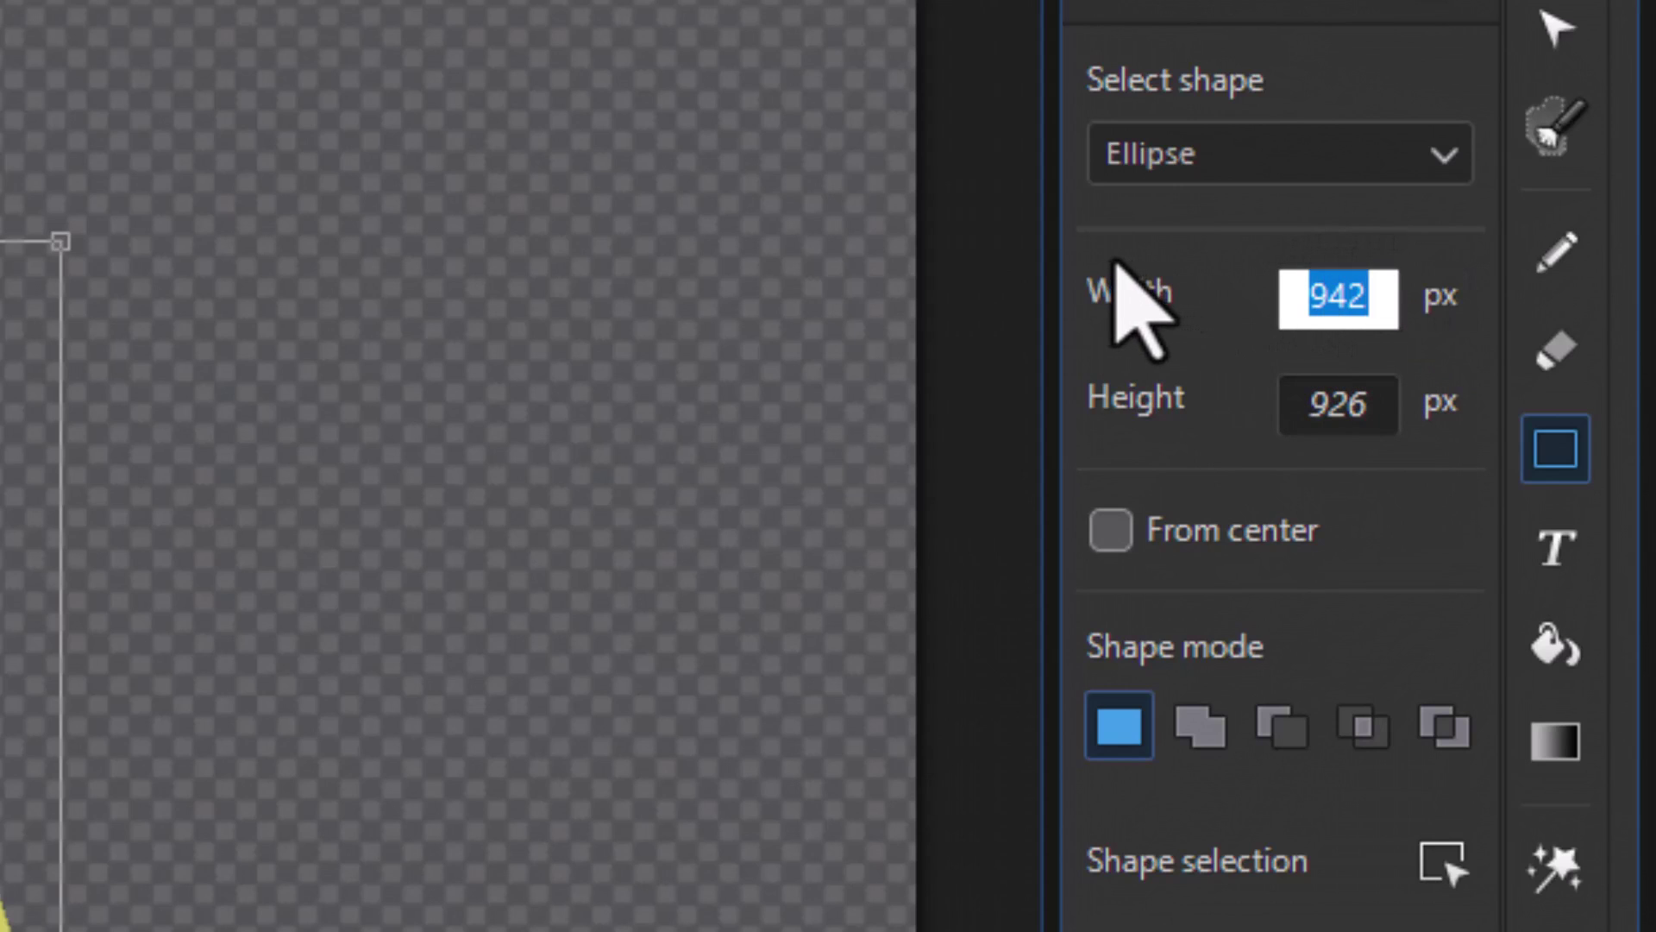
{"action": "type", "text": "900"}
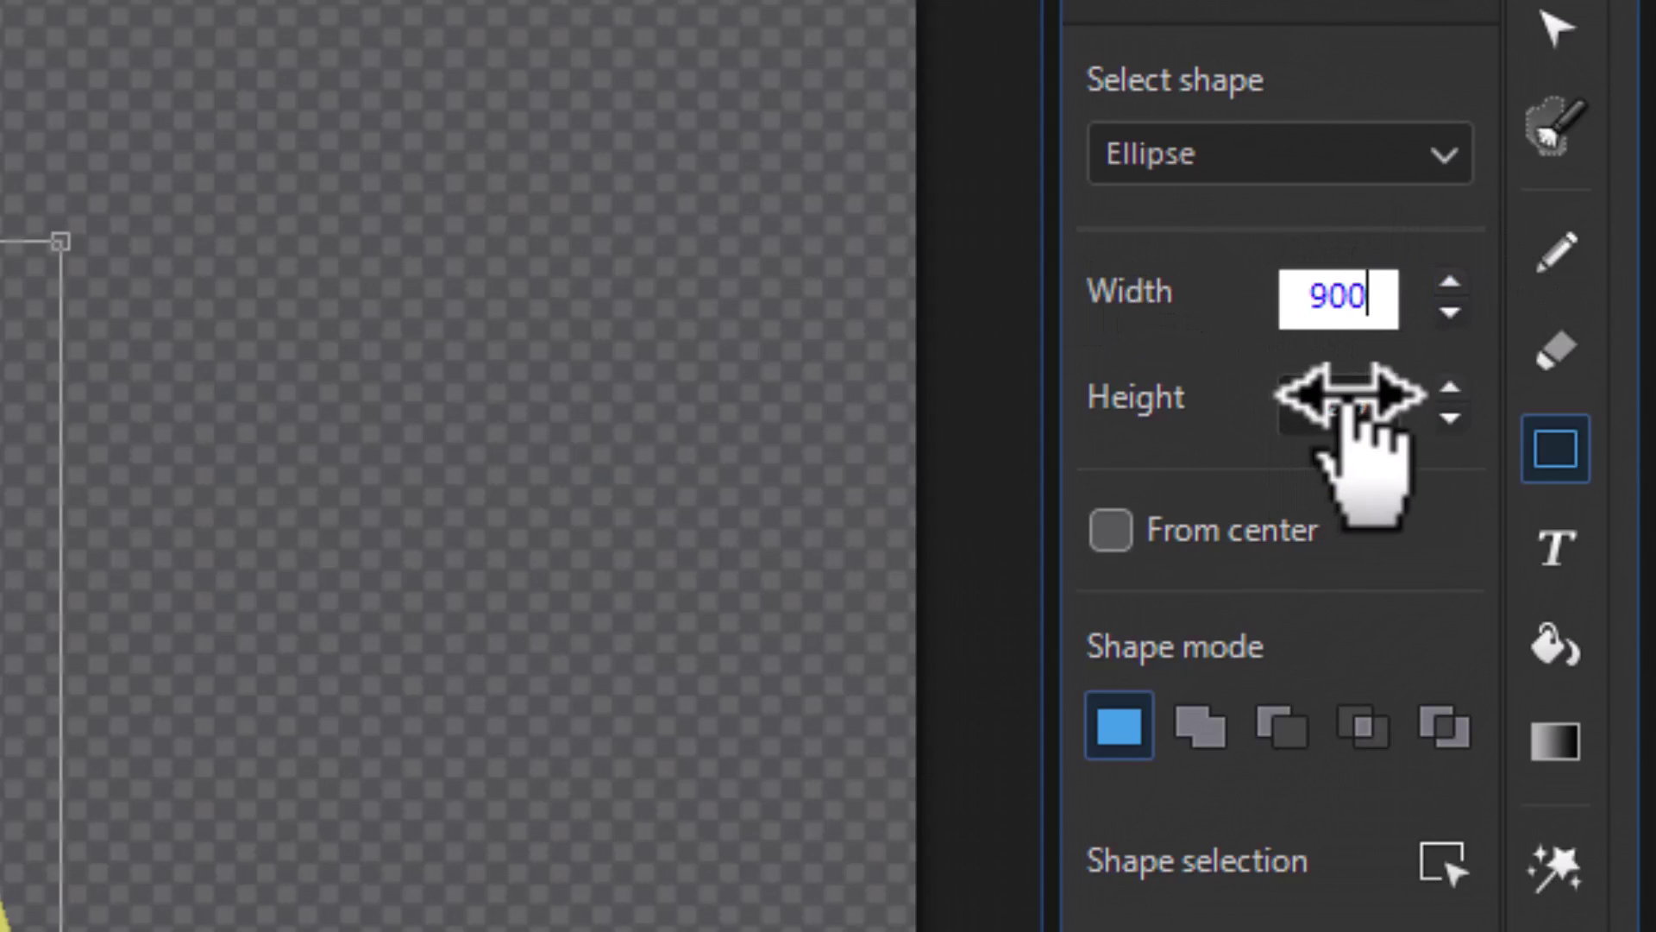
{"action": "key", "text": "Return"}
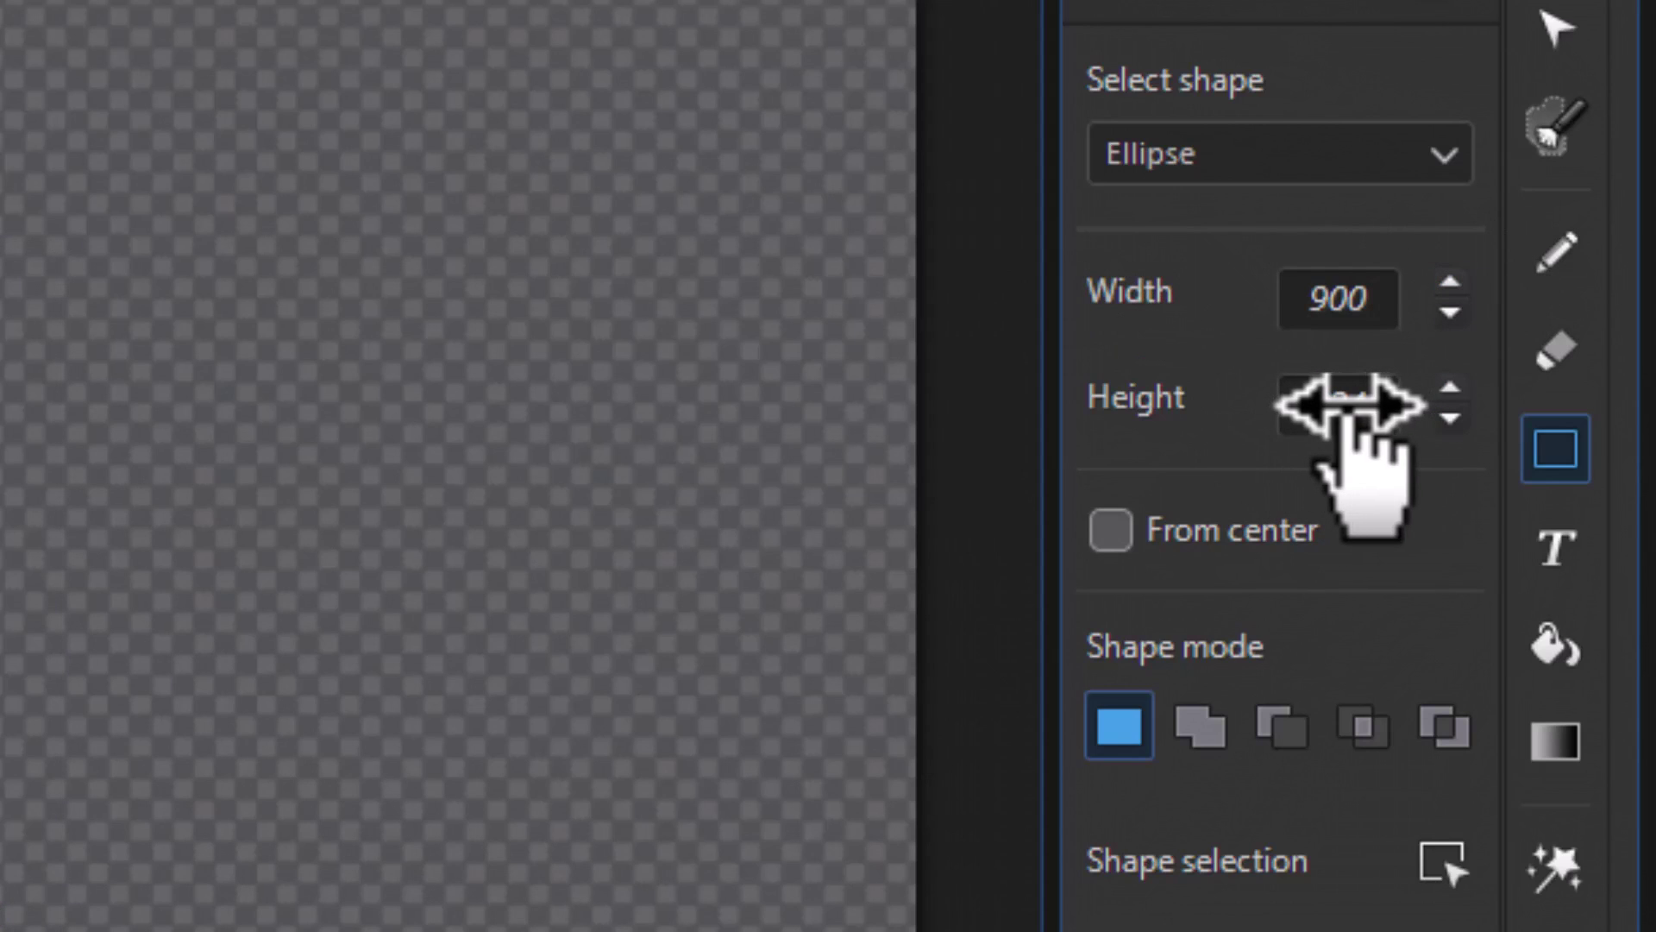
{"action": "left_click", "coordinate": [1348, 403]}
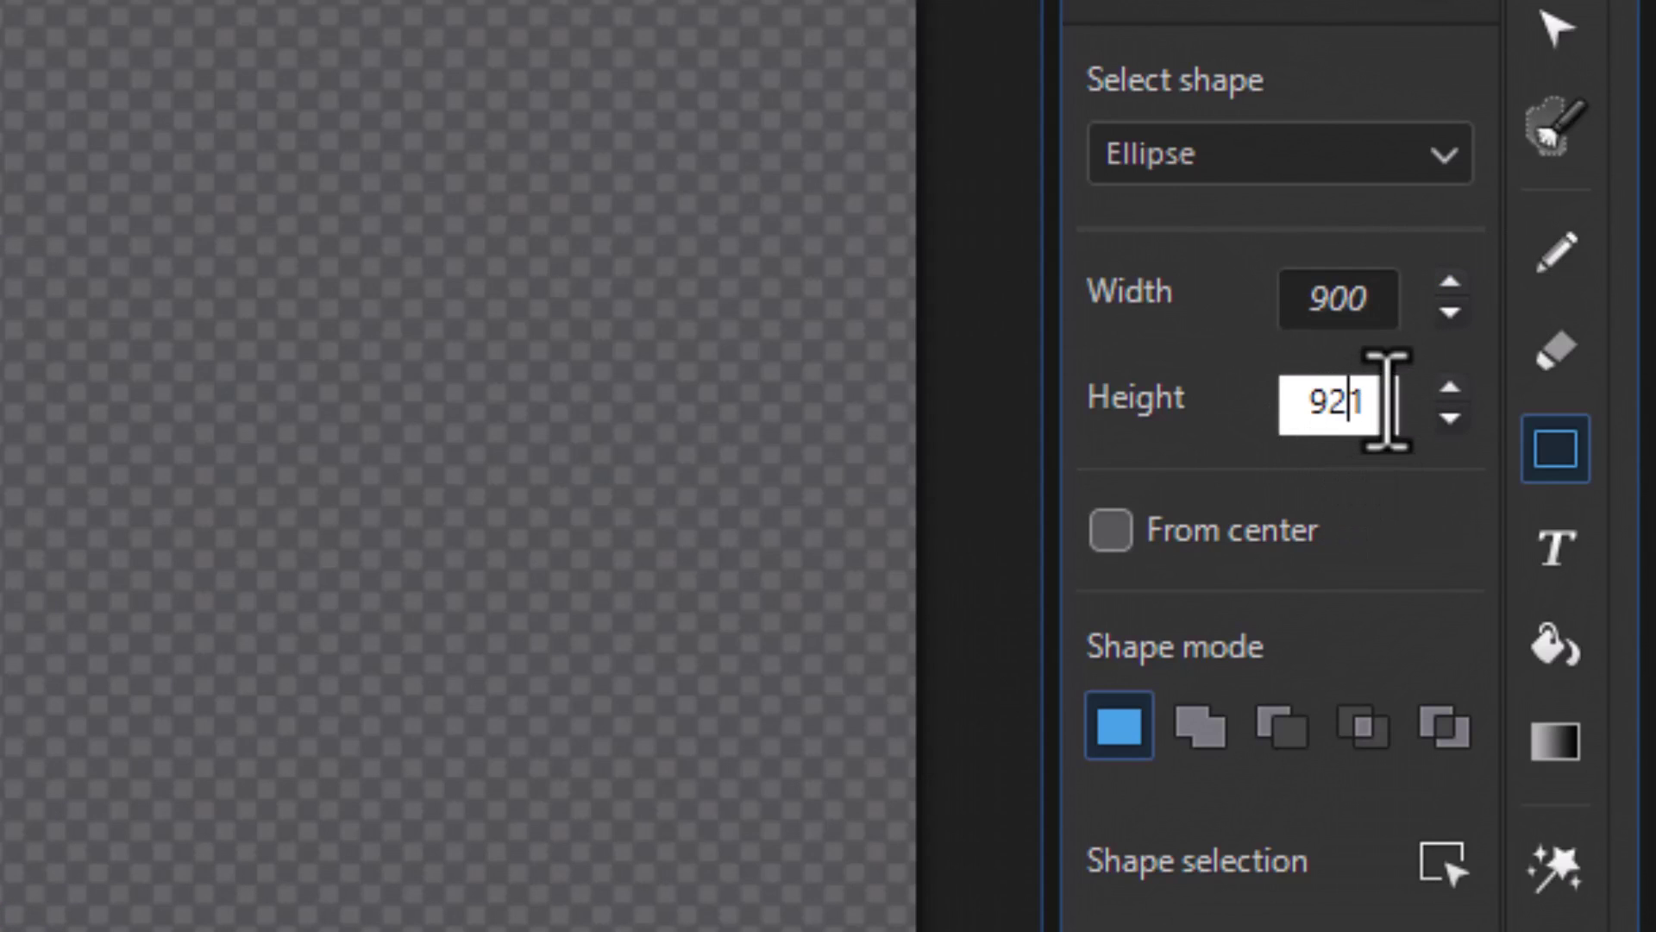
{"action": "left_click_drag", "start_coordinate": [1386, 404], "coordinate": [1143, 413]}
{"action": "type", "text": "900"}
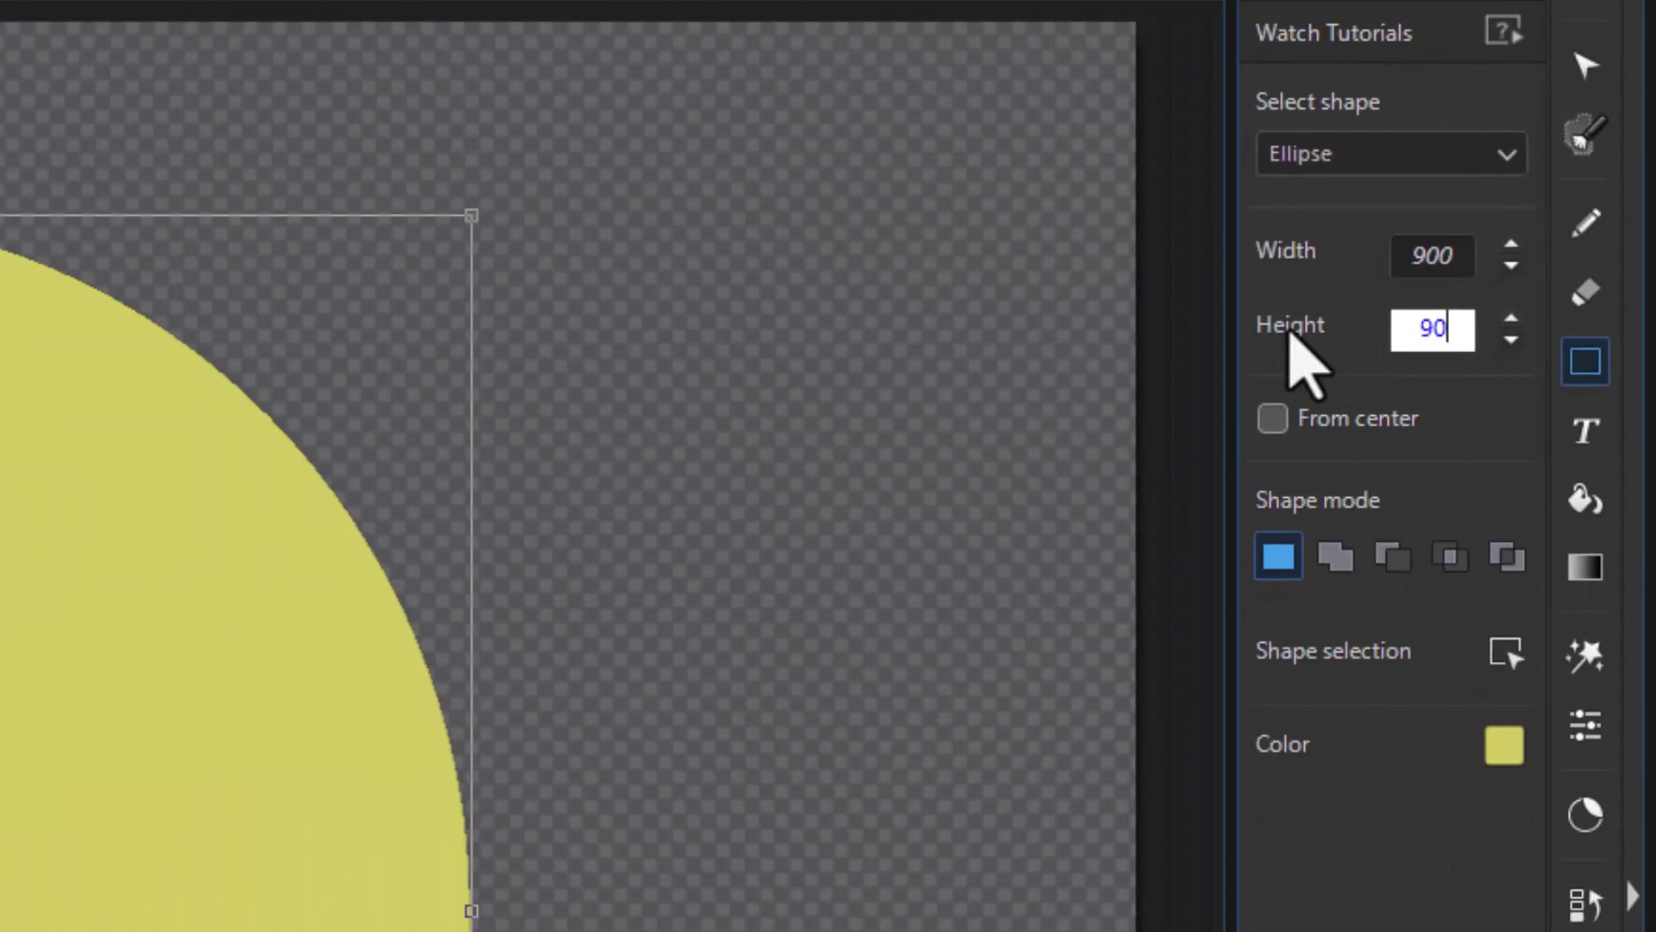
{"action": "key", "text": "Return"}
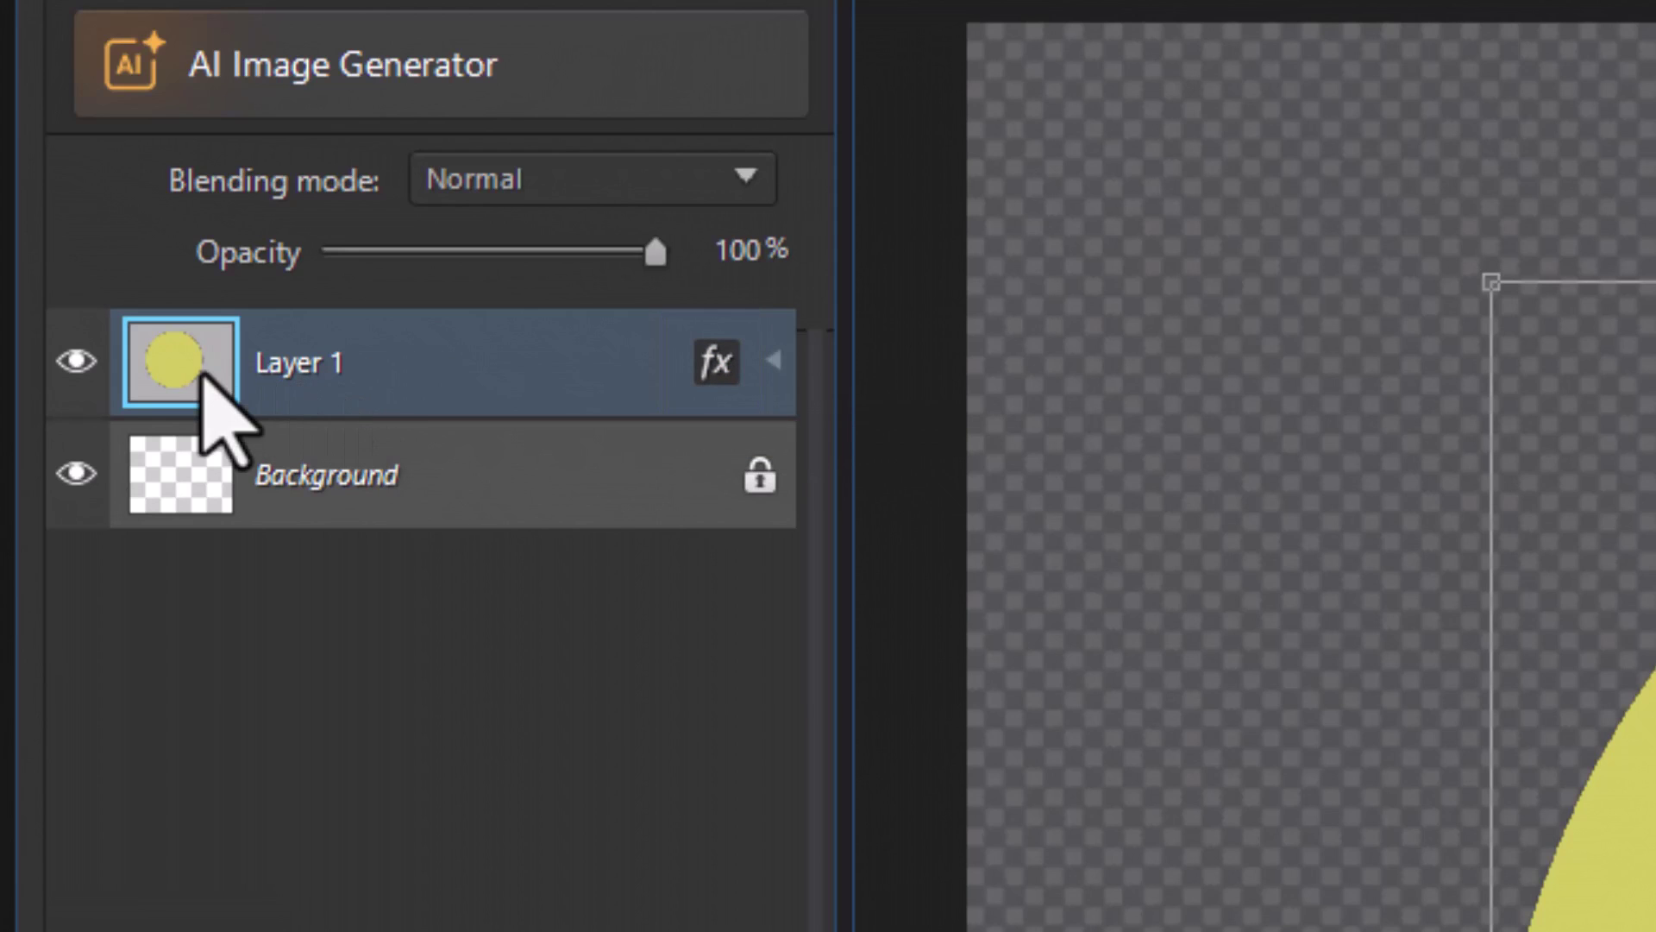
Give the circle a solid dark green Border 1, then switch the border off
{"action": "left_click", "coordinate": [716, 360]}
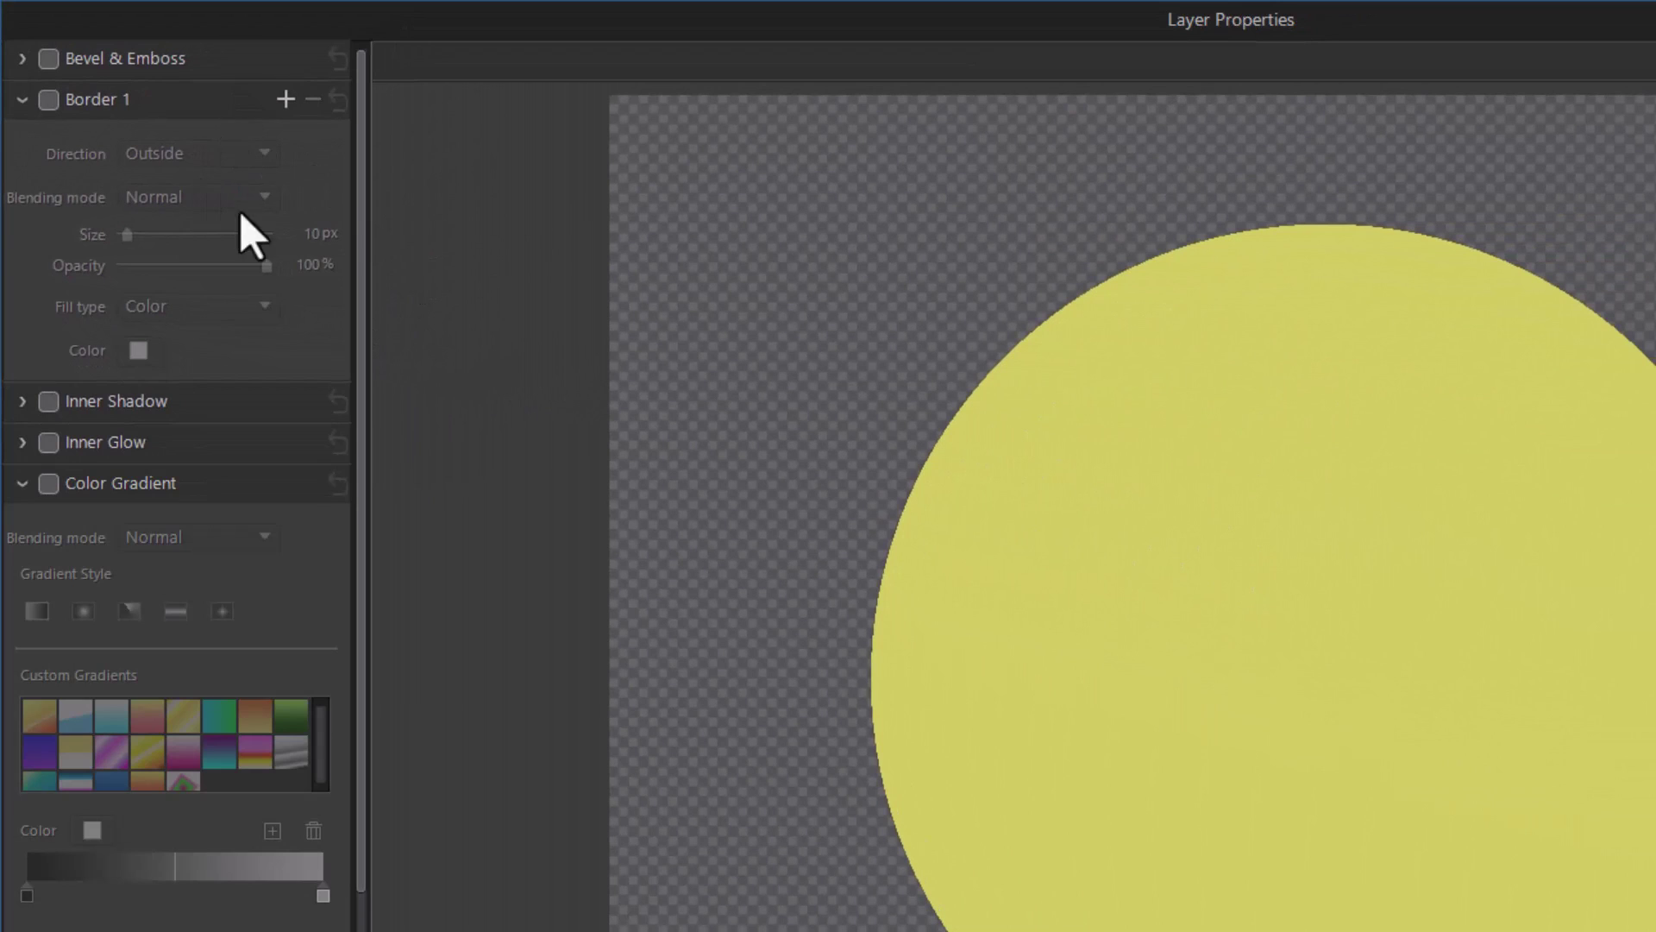
{"action": "left_click", "coordinate": [50, 102]}
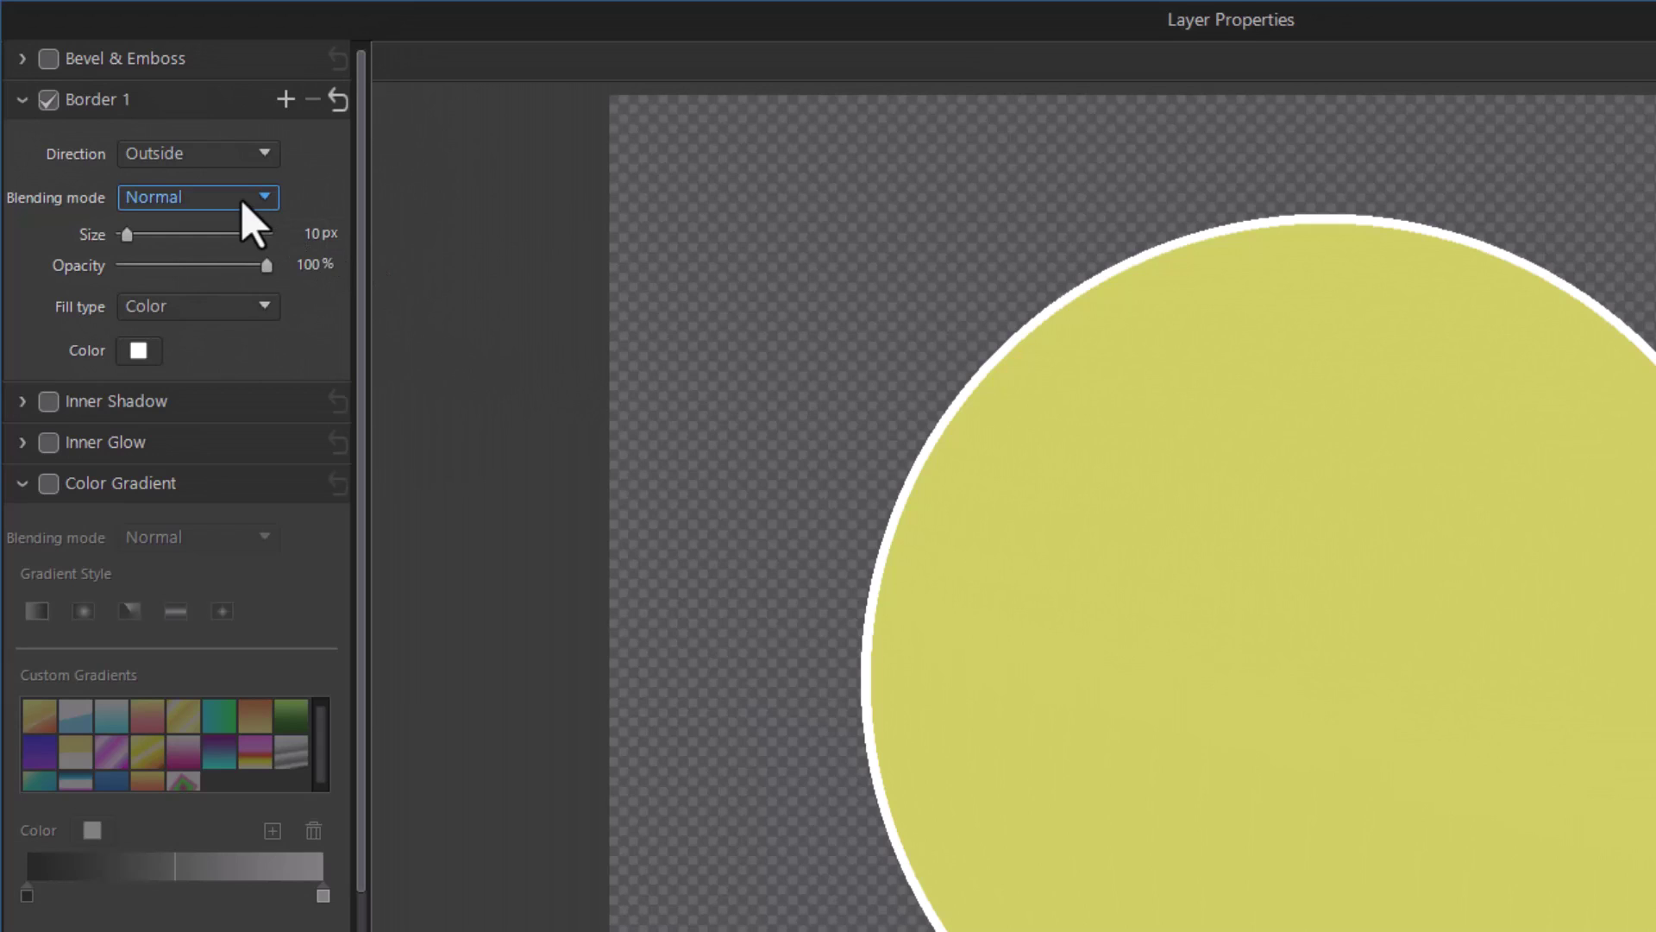
{"action": "left_click", "coordinate": [266, 309]}
{"action": "left_click", "coordinate": [308, 326]}
{"action": "left_click", "coordinate": [134, 350]}
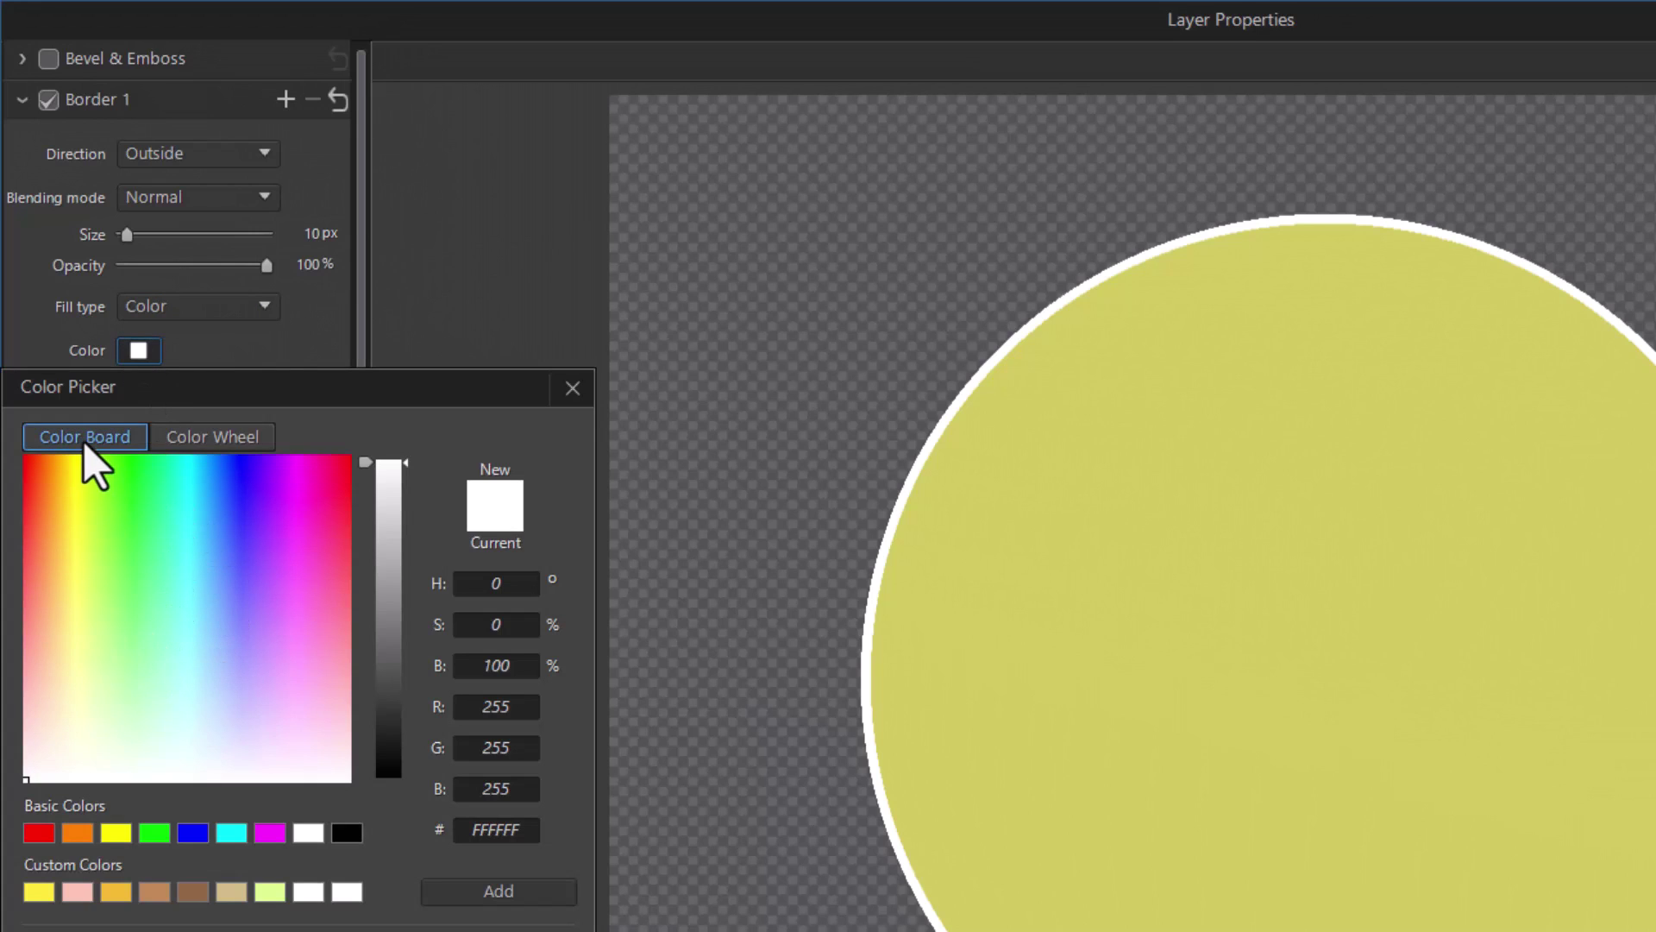
{"action": "left_click", "coordinate": [135, 569]}
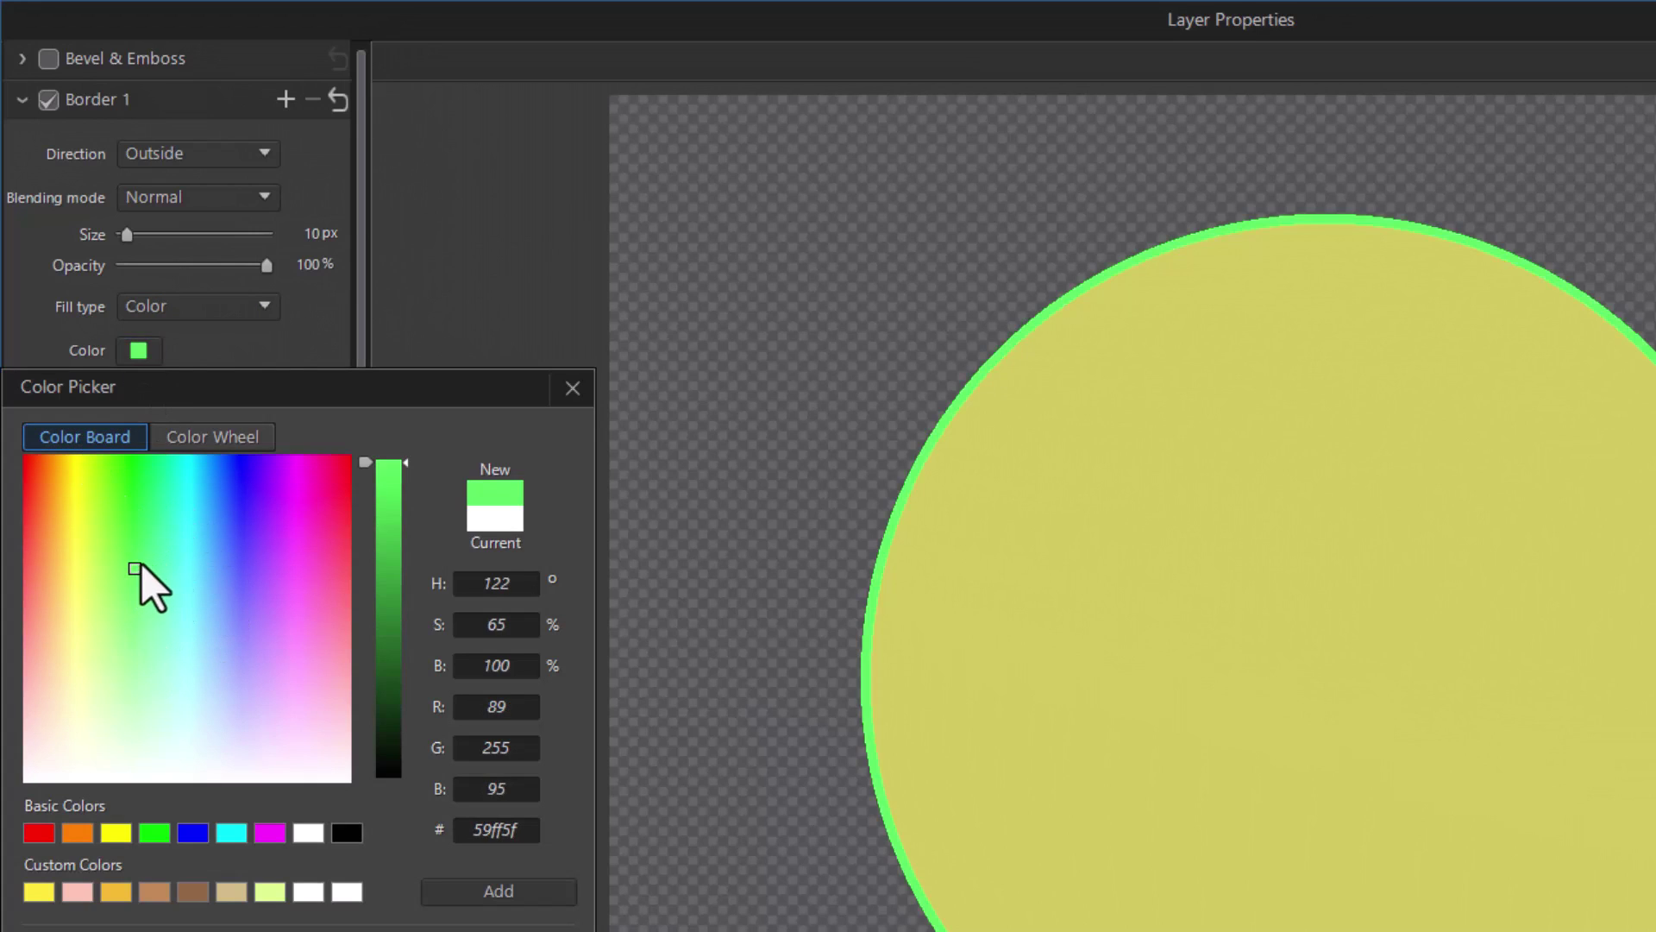
{"action": "left_click", "coordinate": [230, 437]}
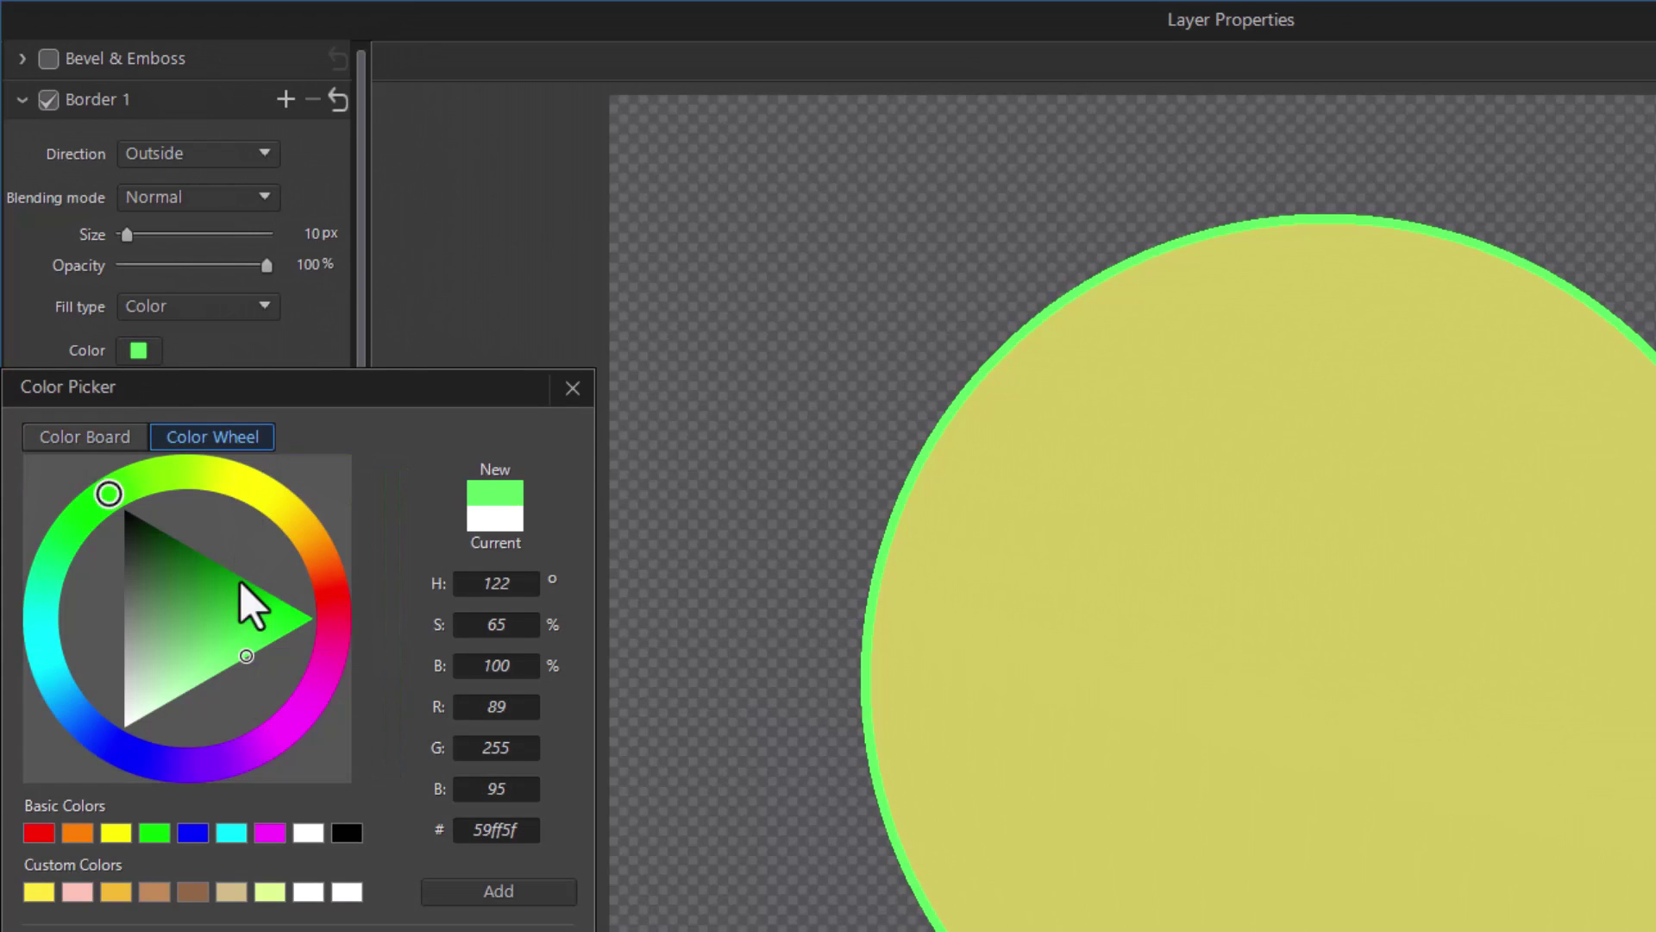
{"action": "left_click", "coordinate": [207, 590]}
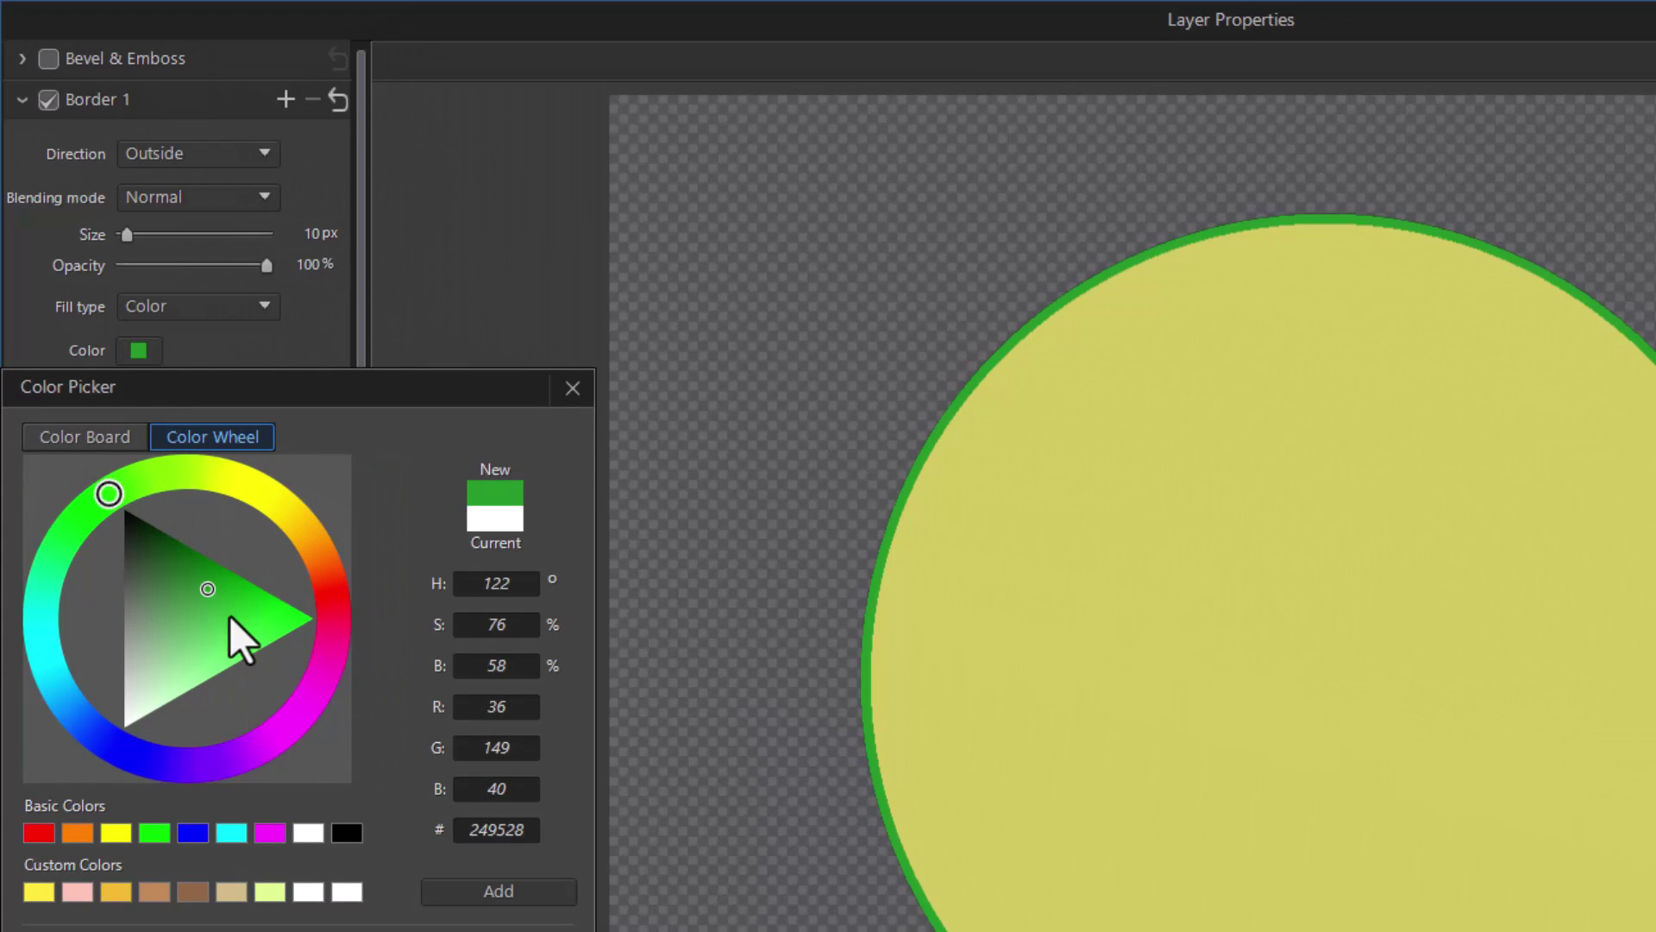
{"action": "key", "text": "Escape"}
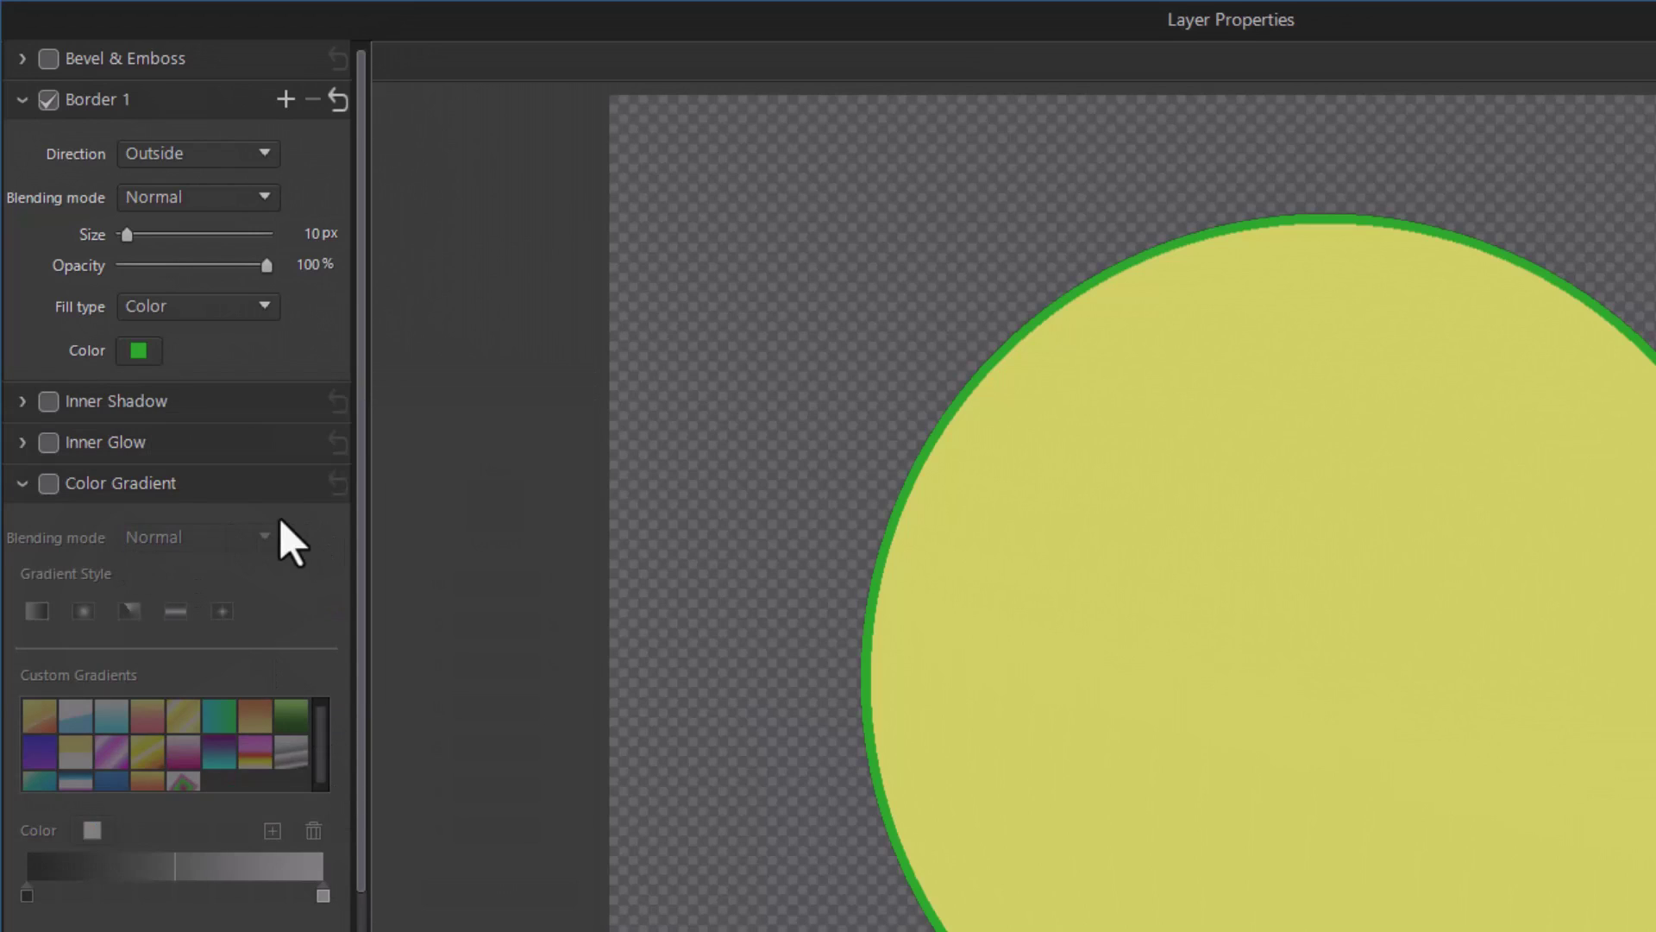
{"action": "left_click", "coordinate": [48, 100]}
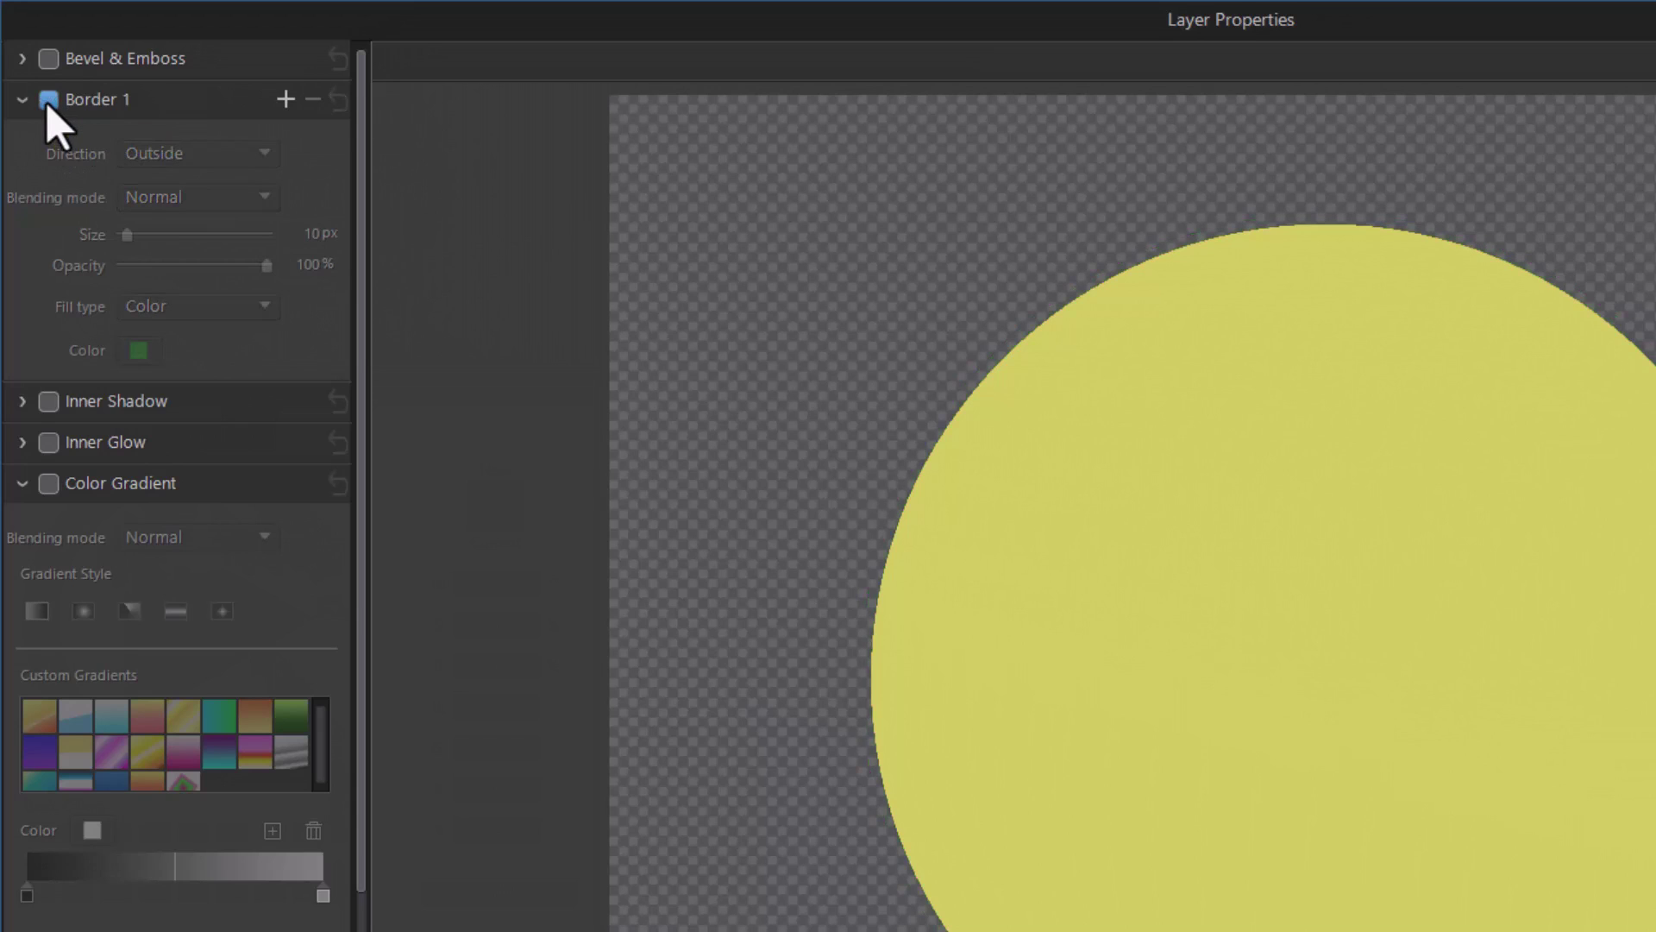
Enable a Color Gradient fill and set its left stop to teal
{"action": "left_click", "coordinate": [49, 486]}
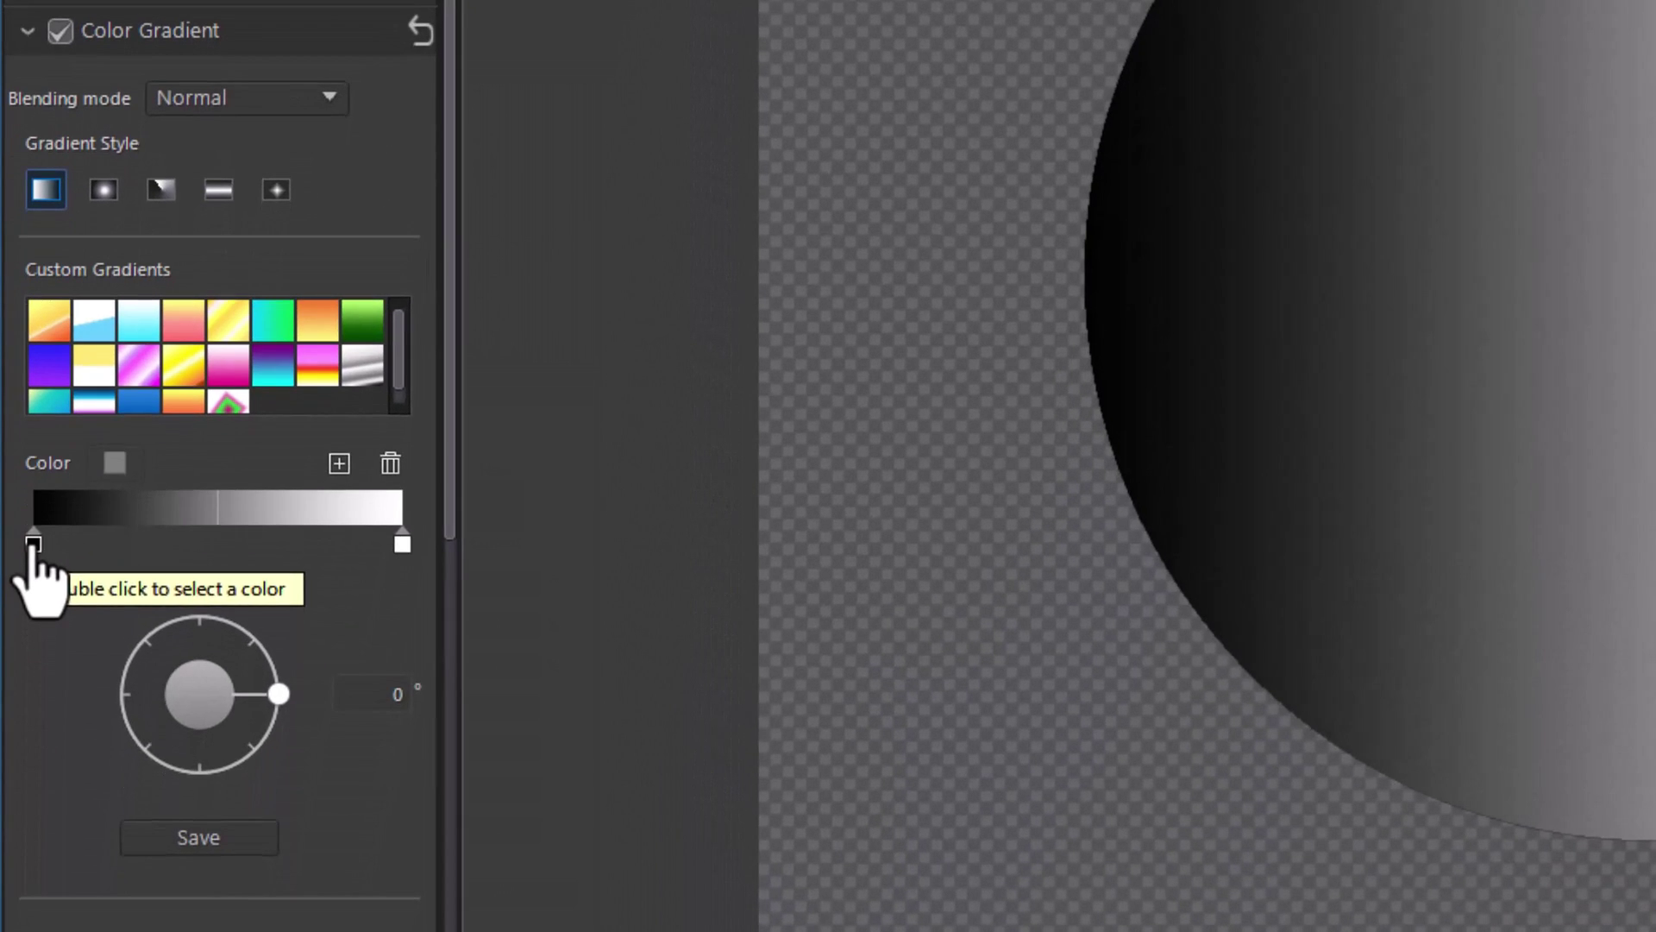
{"action": "left_click", "coordinate": [27, 895]}
{"action": "left_click", "coordinate": [116, 465]}
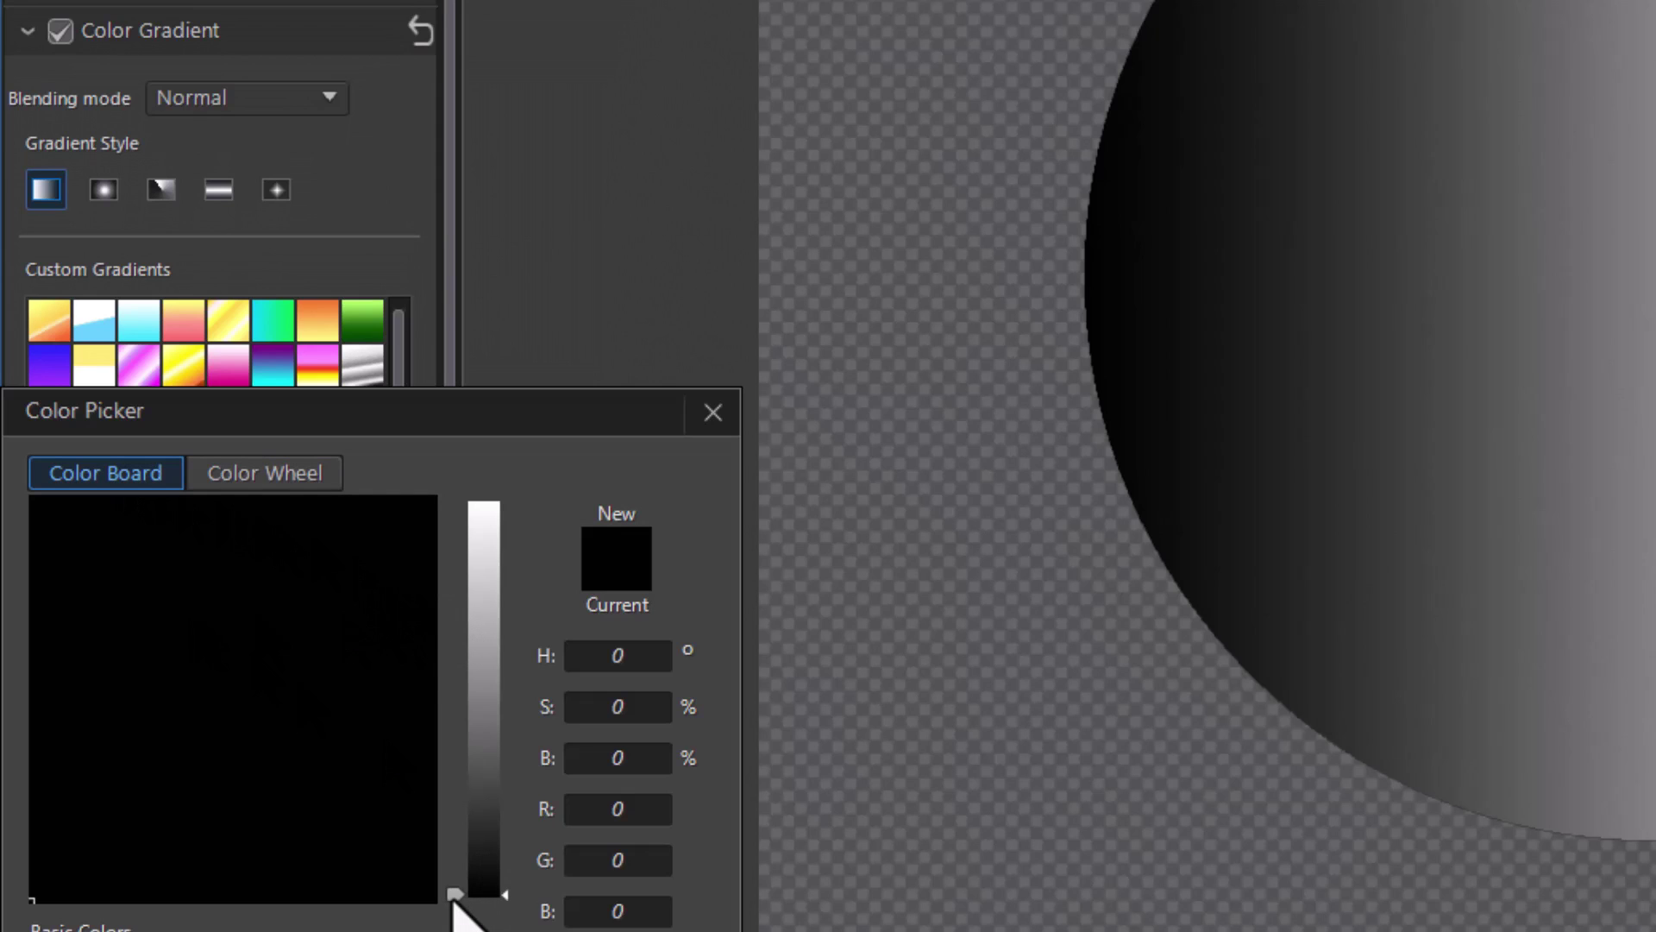
{"action": "left_click_drag", "start_coordinate": [452, 897], "coordinate": [453, 630]}
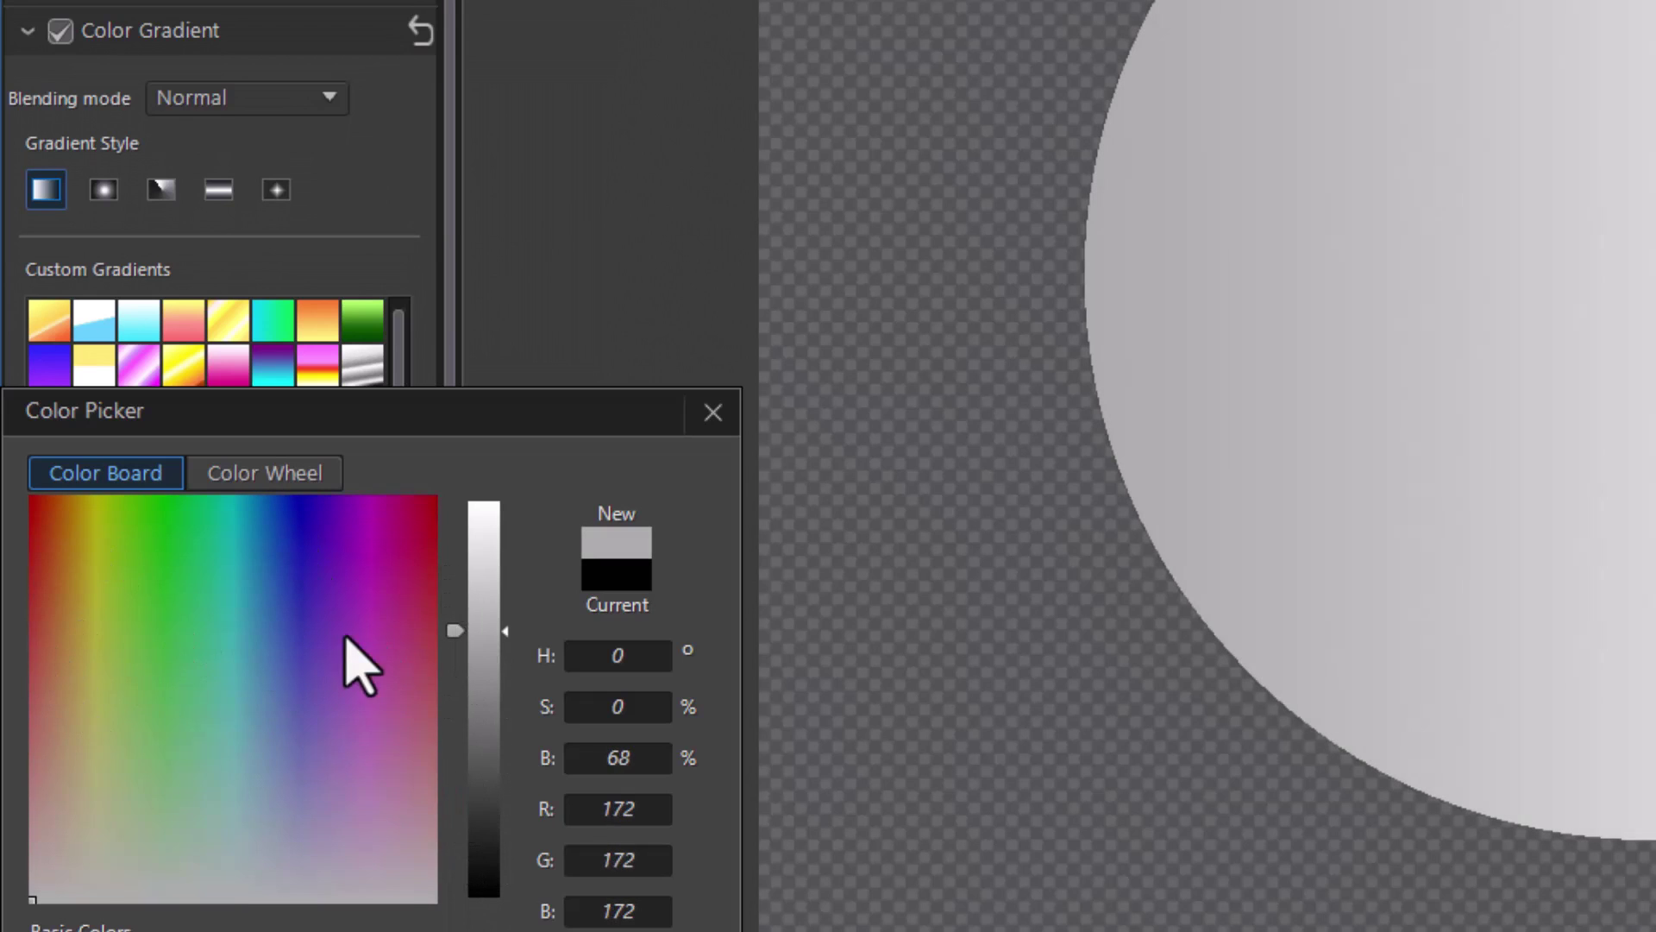
{"action": "left_click", "coordinate": [272, 472]}
{"action": "left_click", "coordinate": [142, 500]}
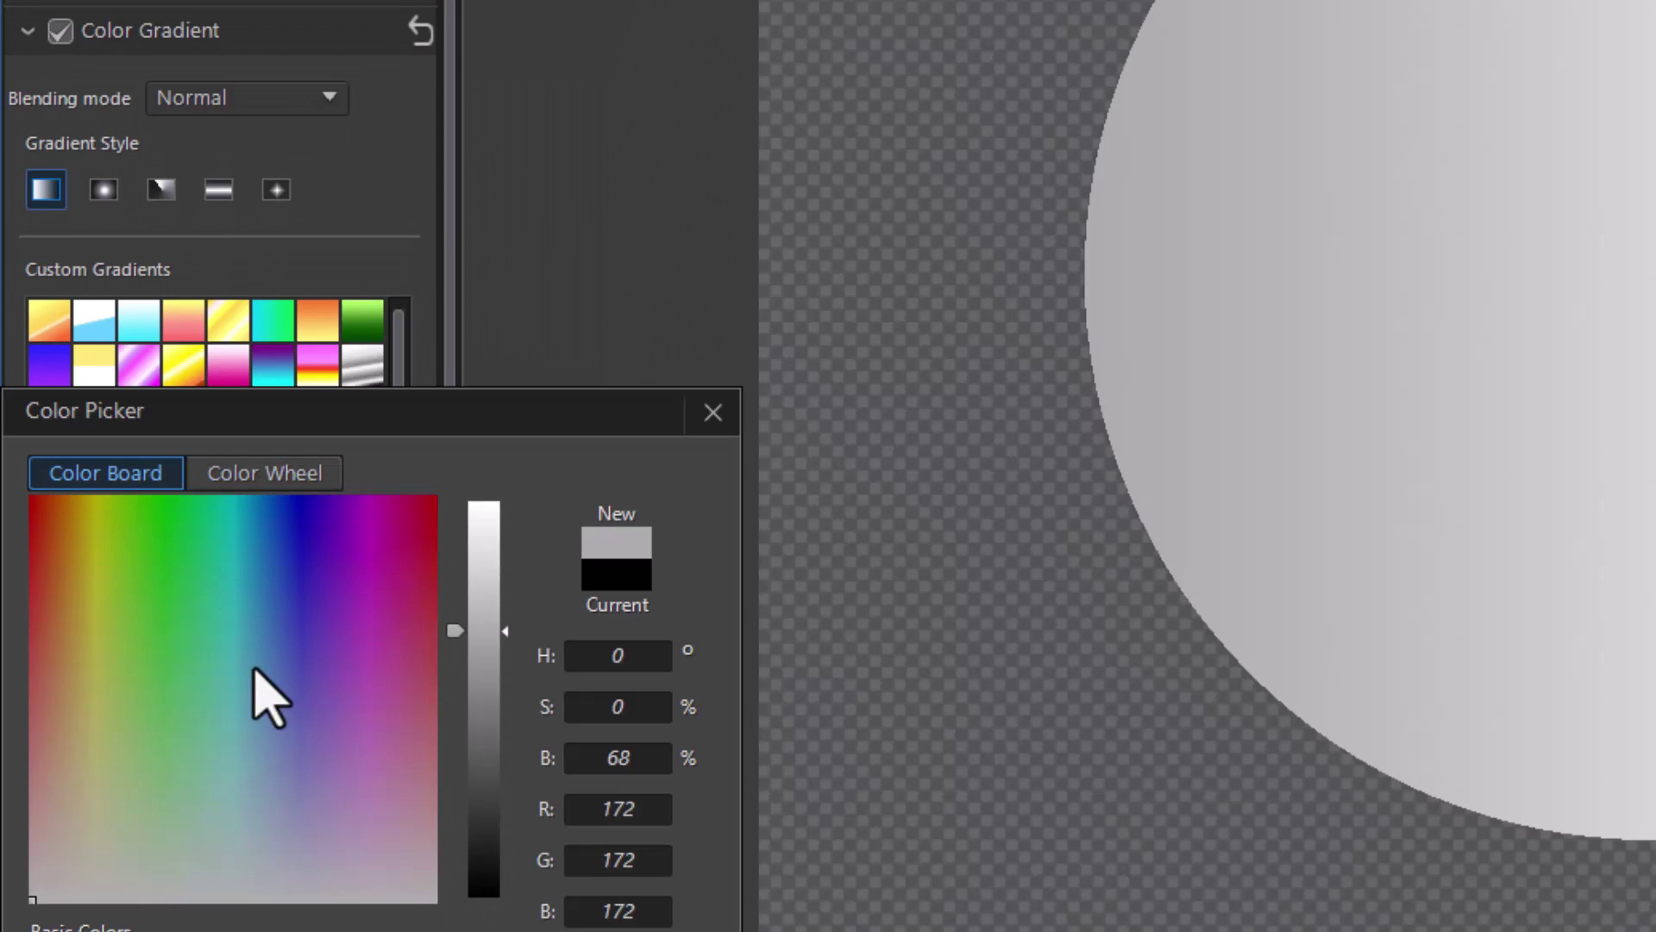
{"action": "left_click", "coordinate": [241, 579]}
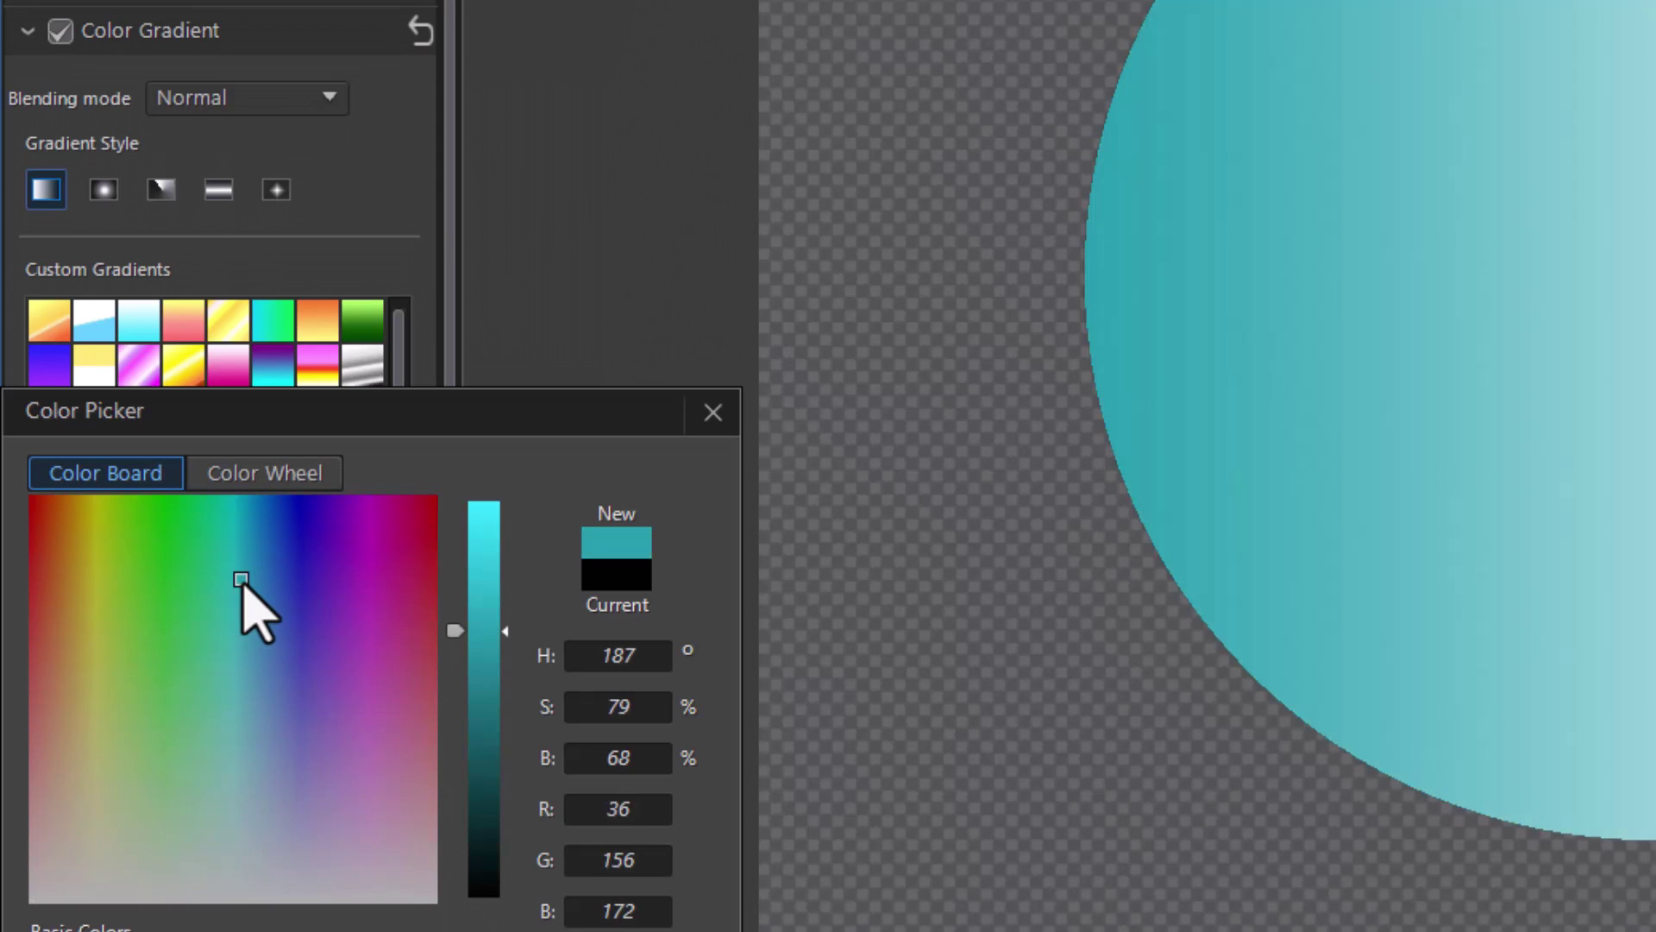
{"action": "key", "text": "Return"}
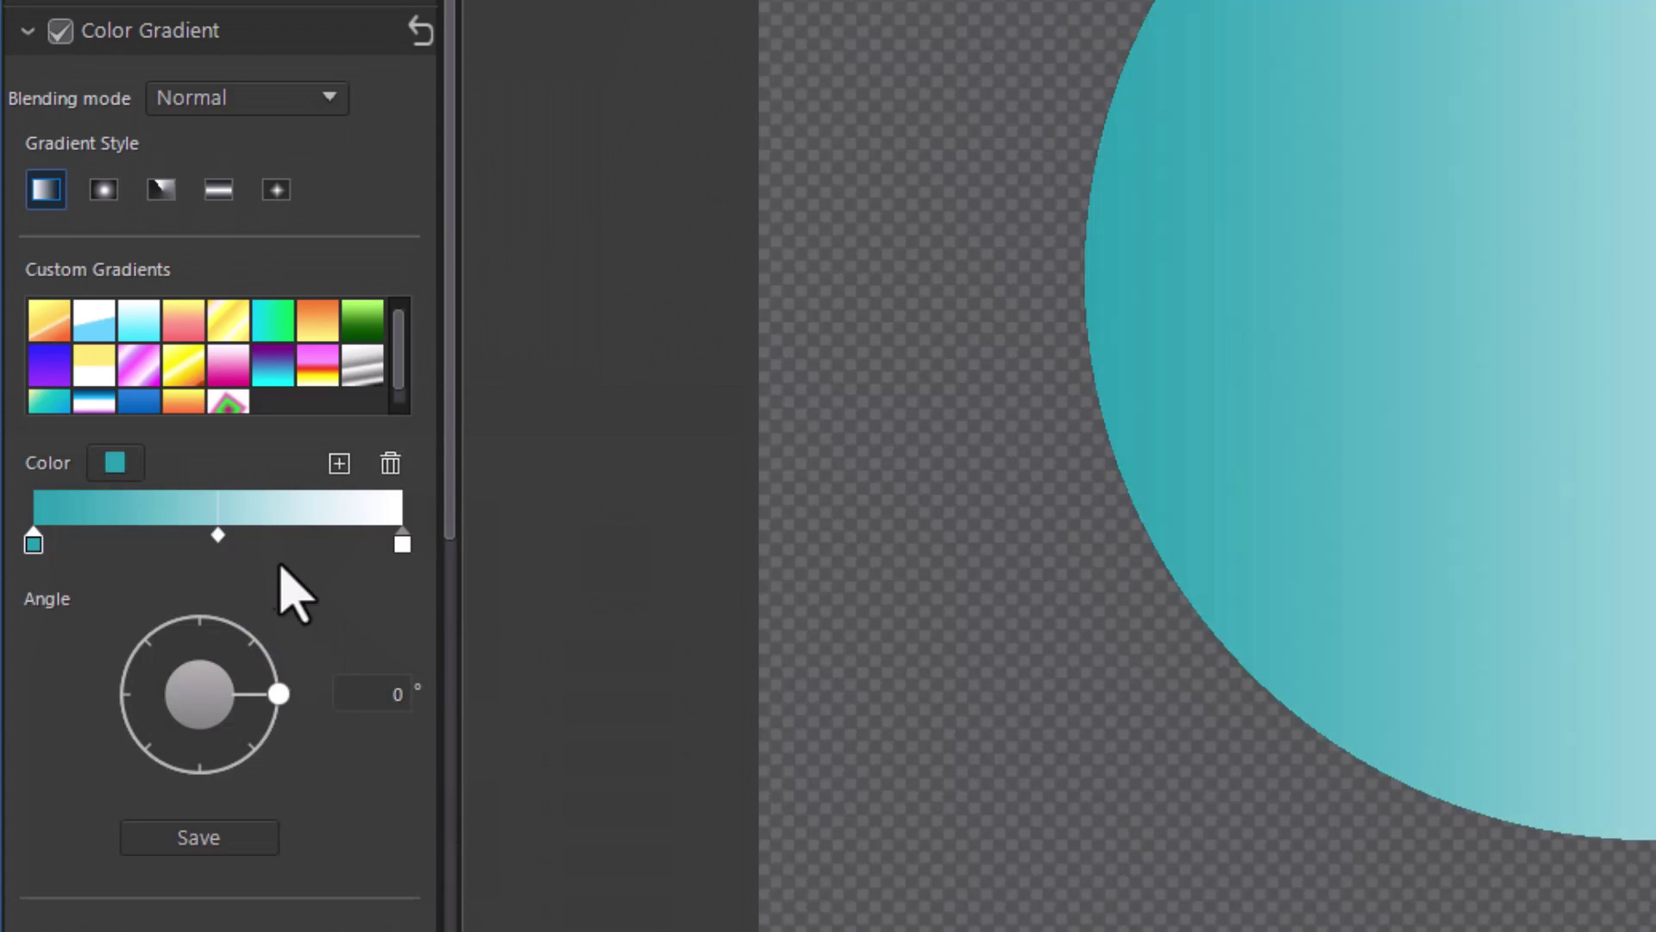
Set the gradient's right stop to bright blue, about 2629ff
{"action": "left_click", "coordinate": [402, 543]}
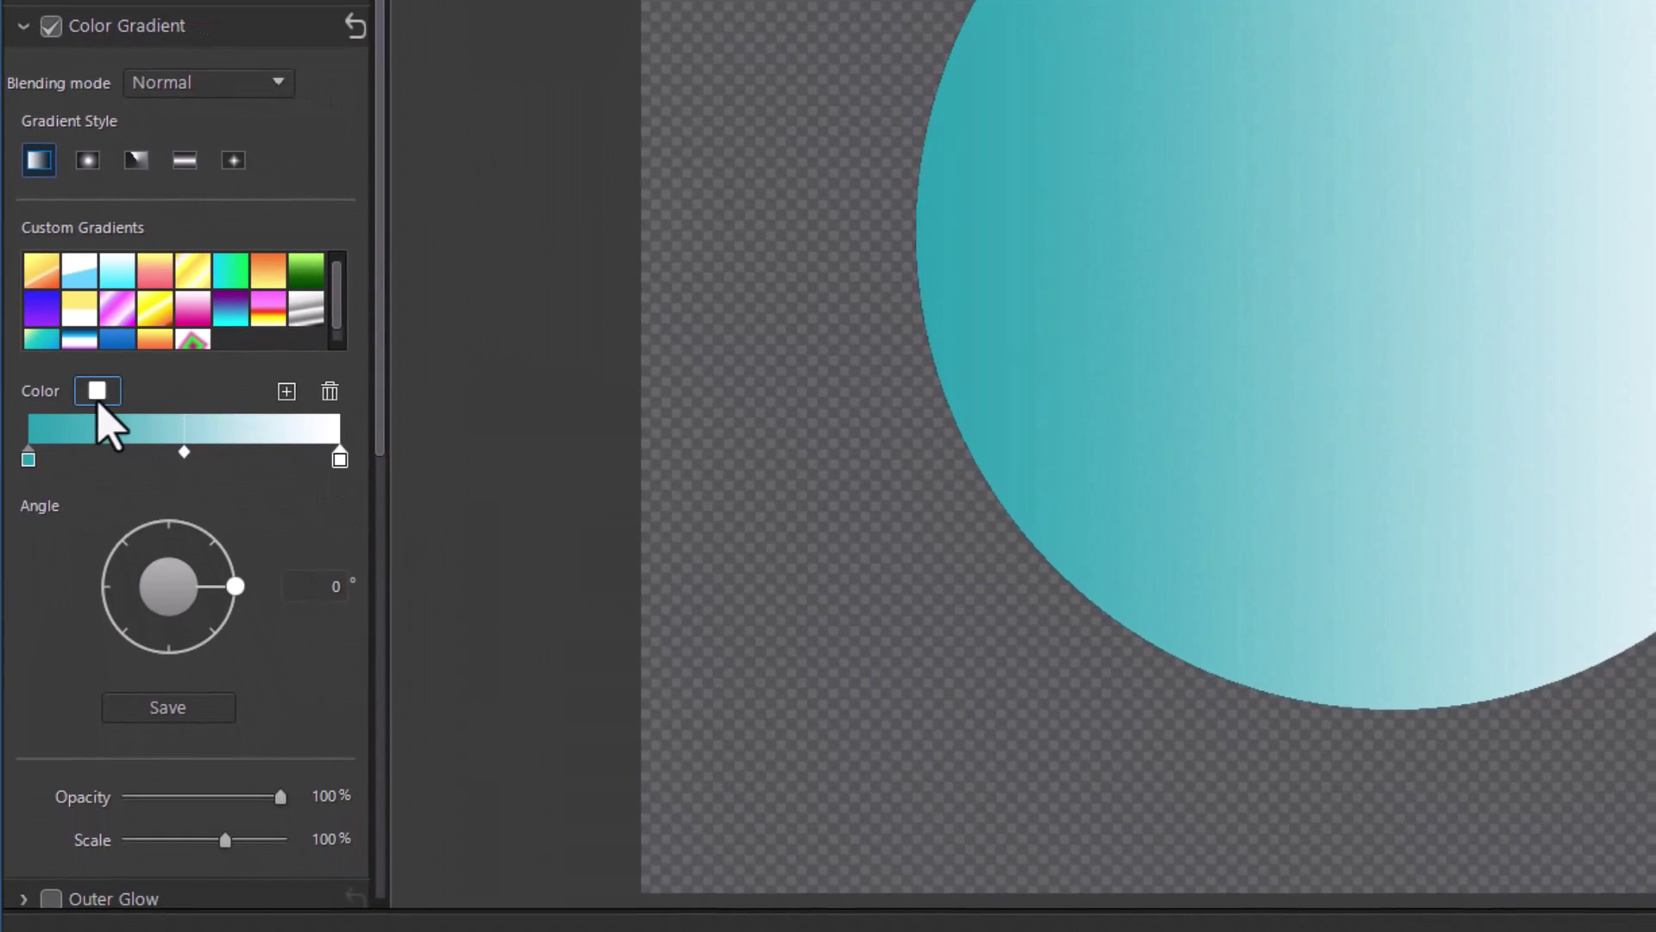
{"action": "left_click", "coordinate": [97, 393]}
{"action": "left_click", "coordinate": [254, 477]}
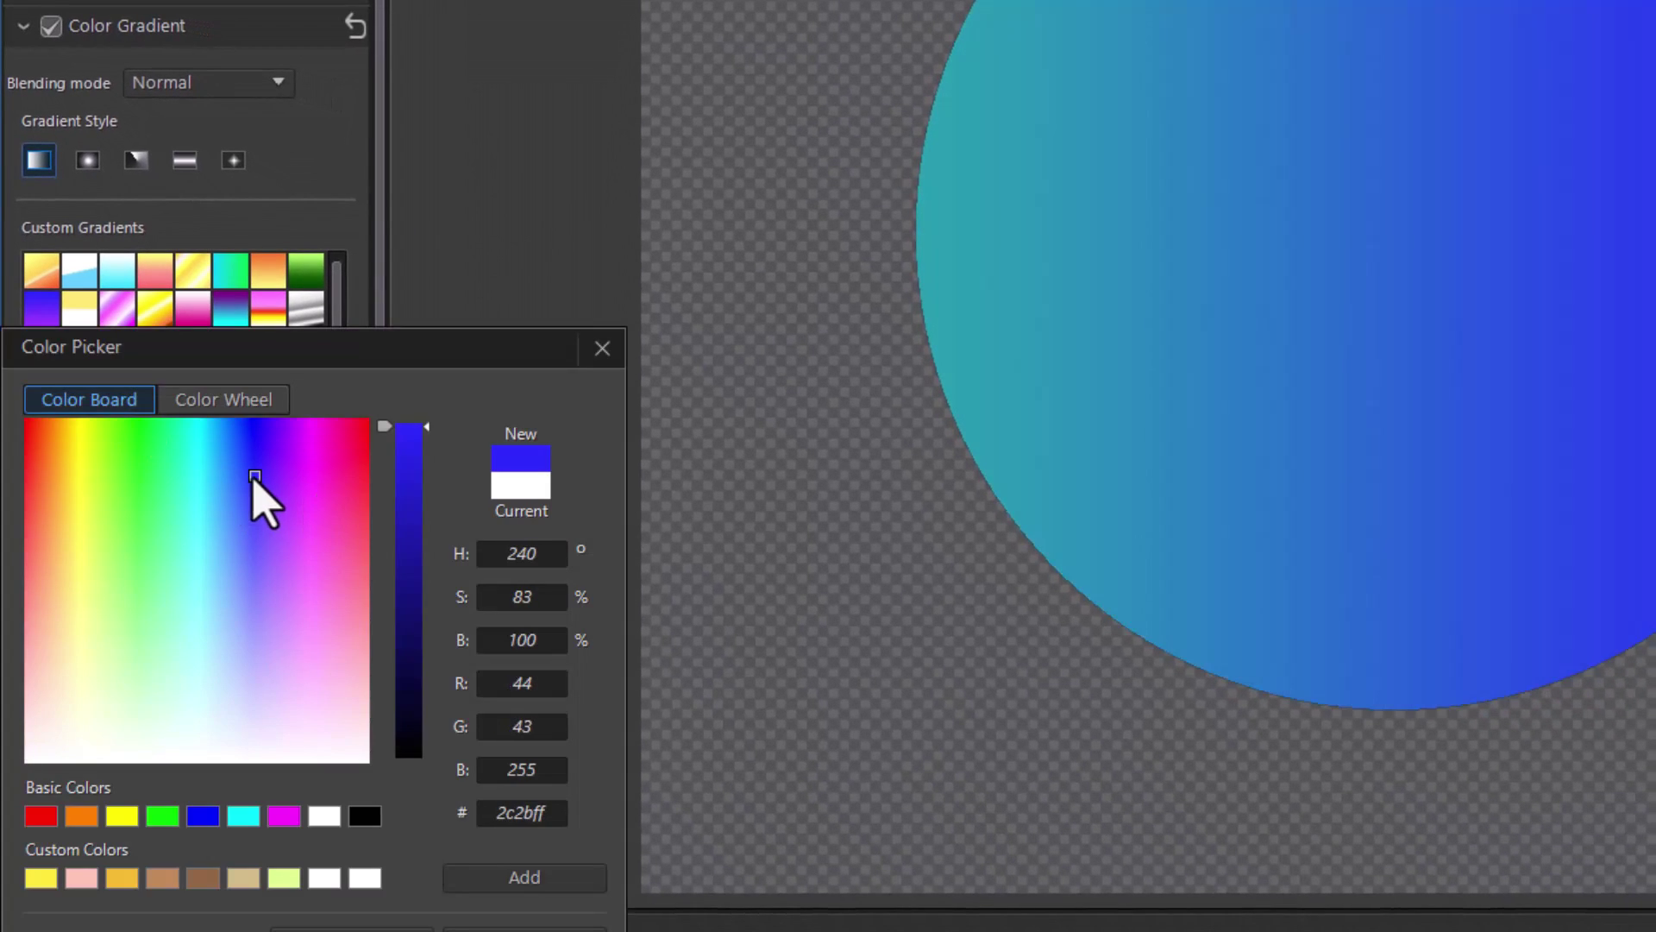
{"action": "left_click_drag", "start_coordinate": [254, 476], "coordinate": [254, 471]}
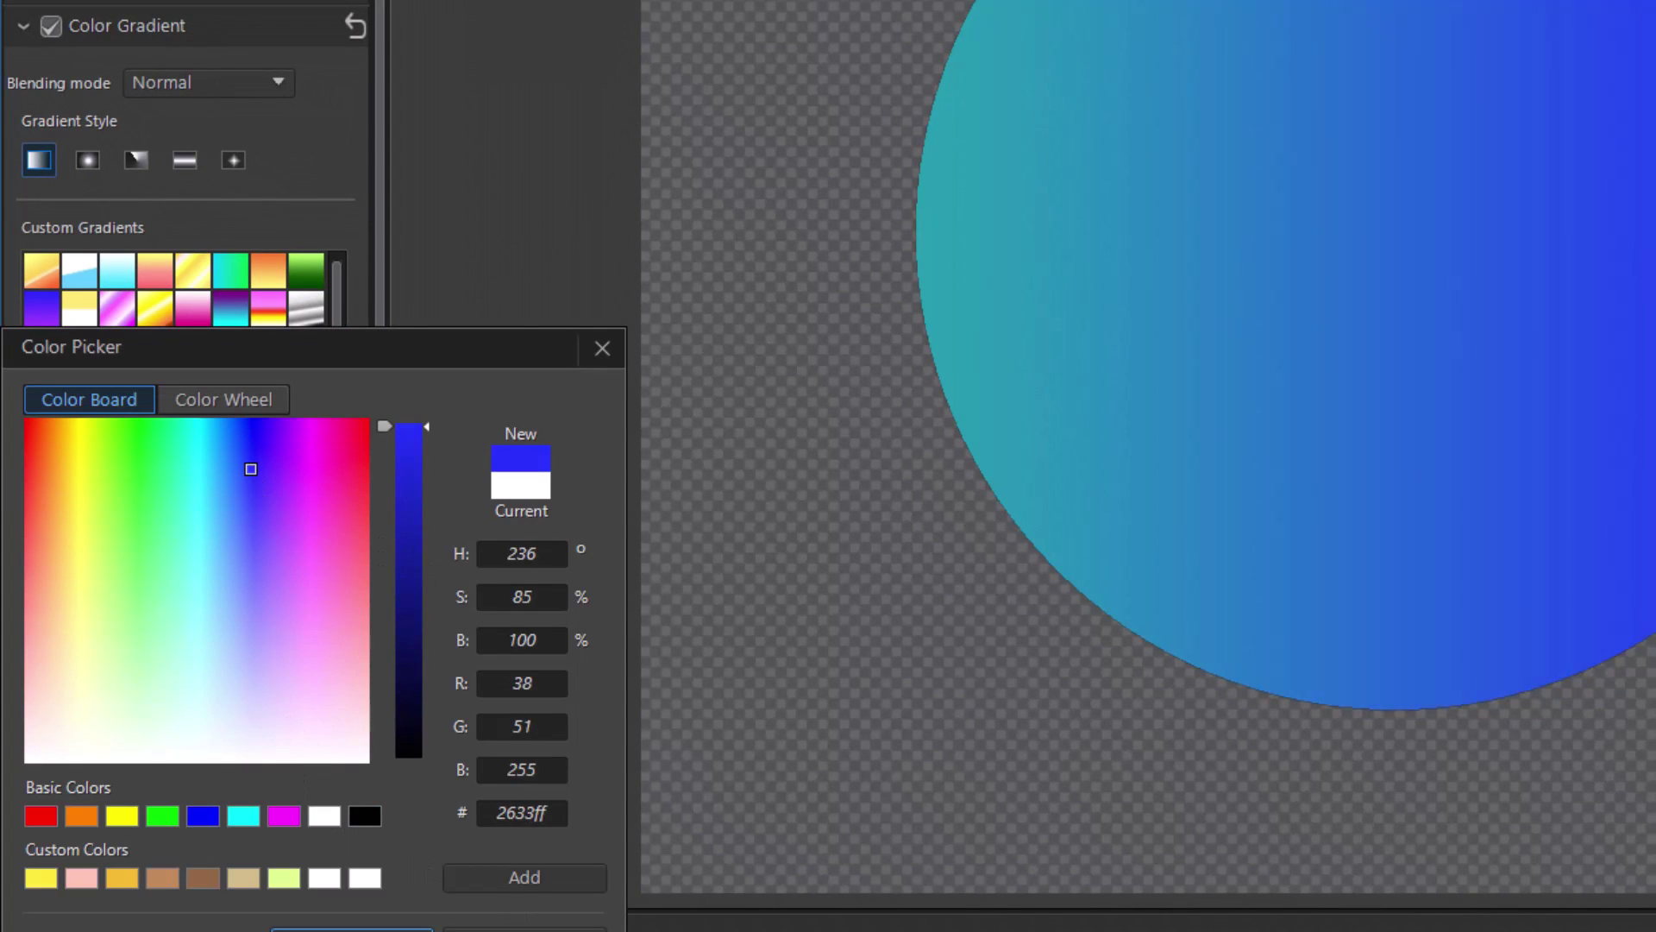
{"action": "left_click", "coordinate": [352, 929]}
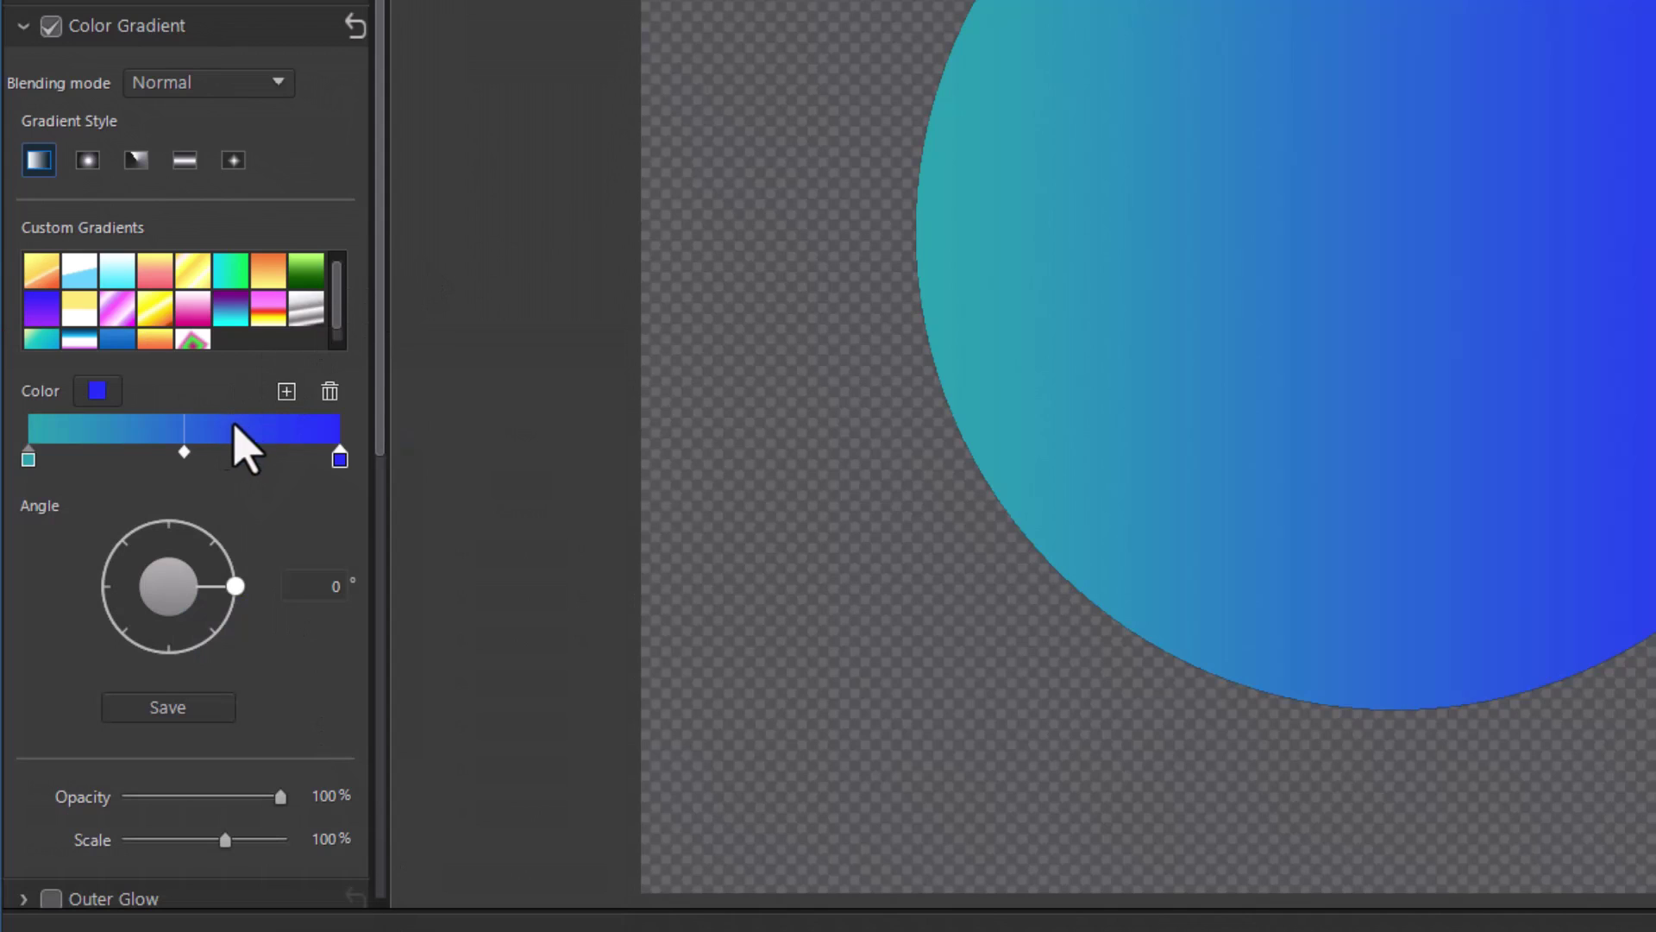
Add a medium blue 2668d6 middle stop and tilt the gradient to about 354°
{"action": "left_click", "coordinate": [287, 392]}
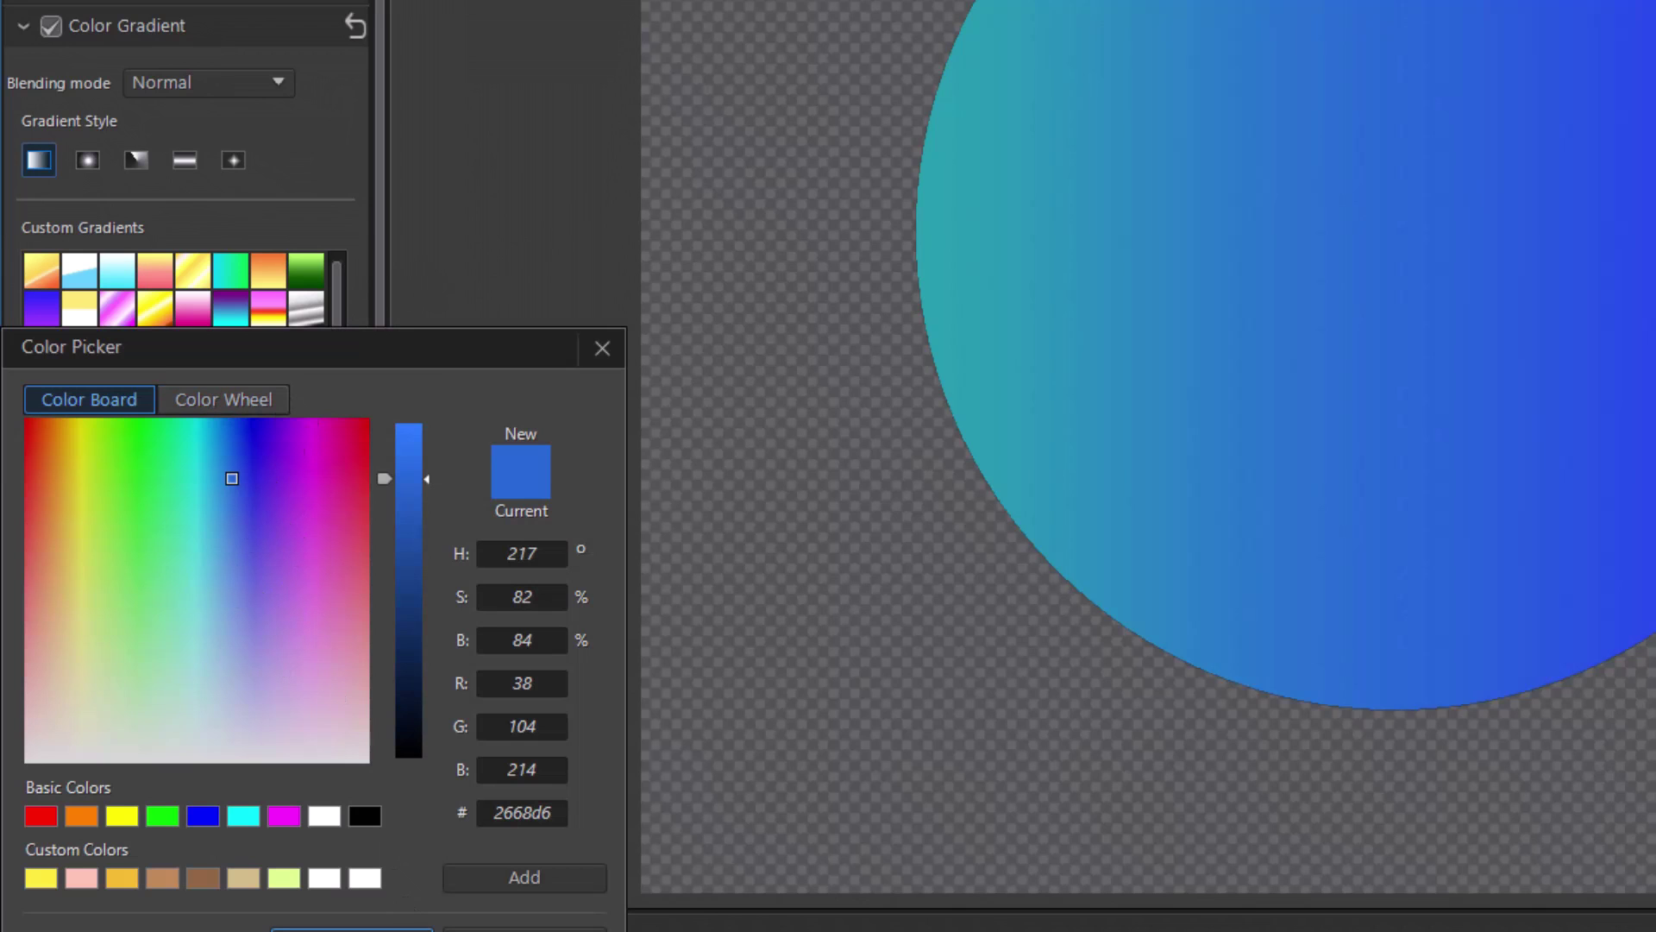
{"action": "left_click", "coordinate": [351, 929]}
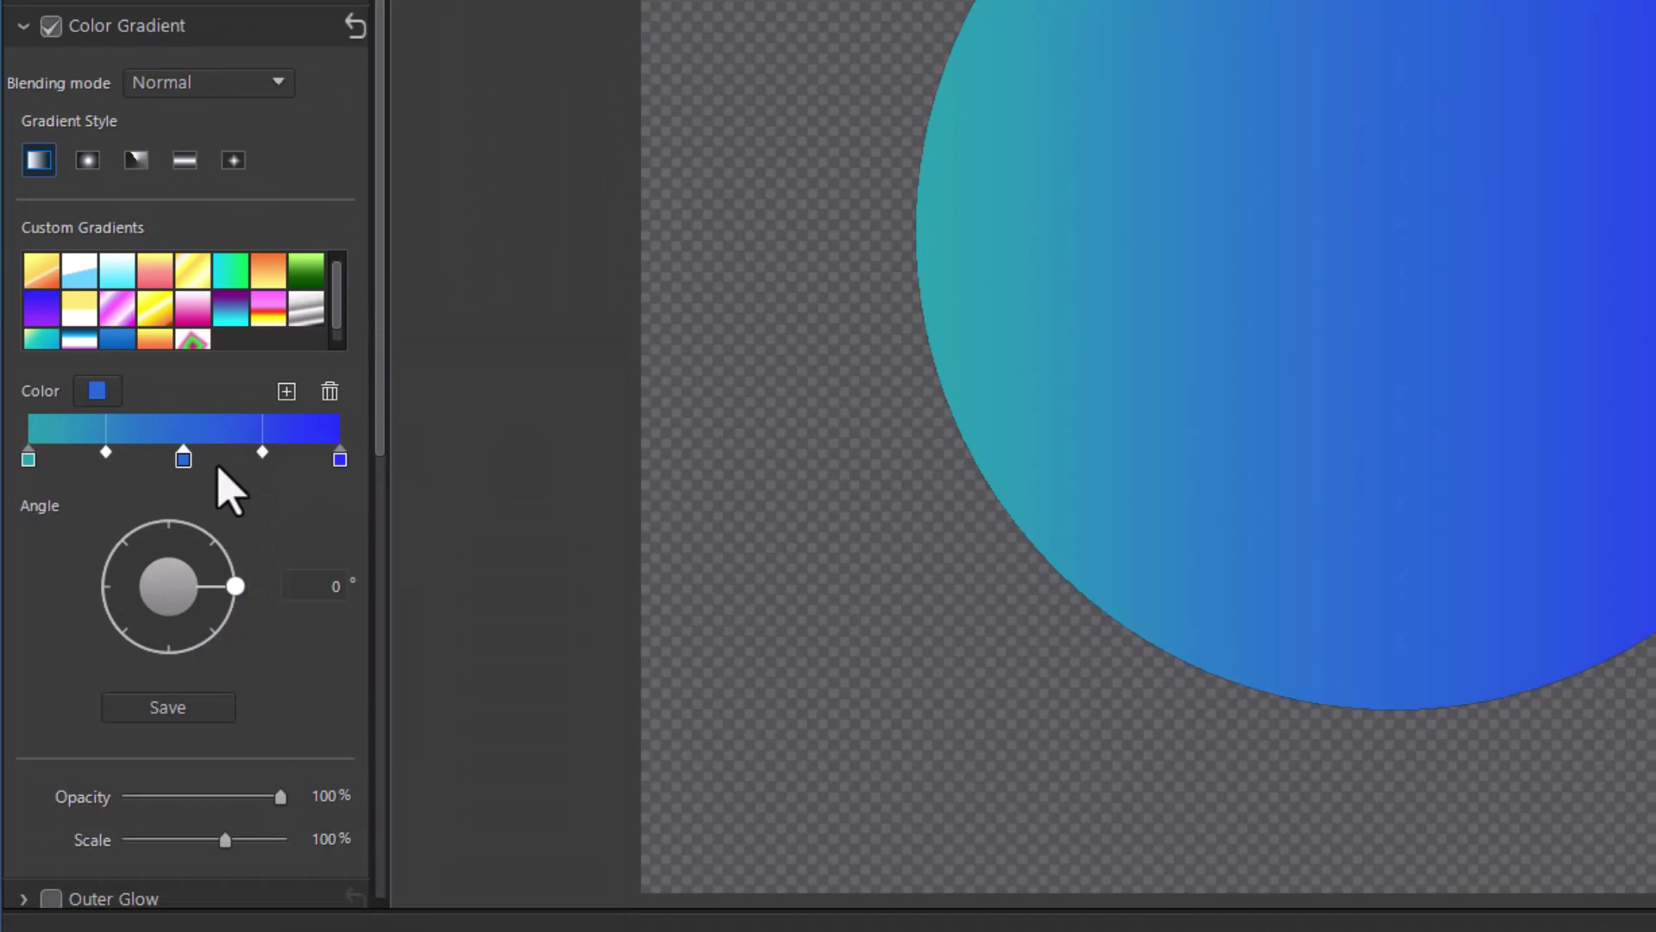
{"action": "left_click_drag", "start_coordinate": [184, 466], "coordinate": [225, 465]}
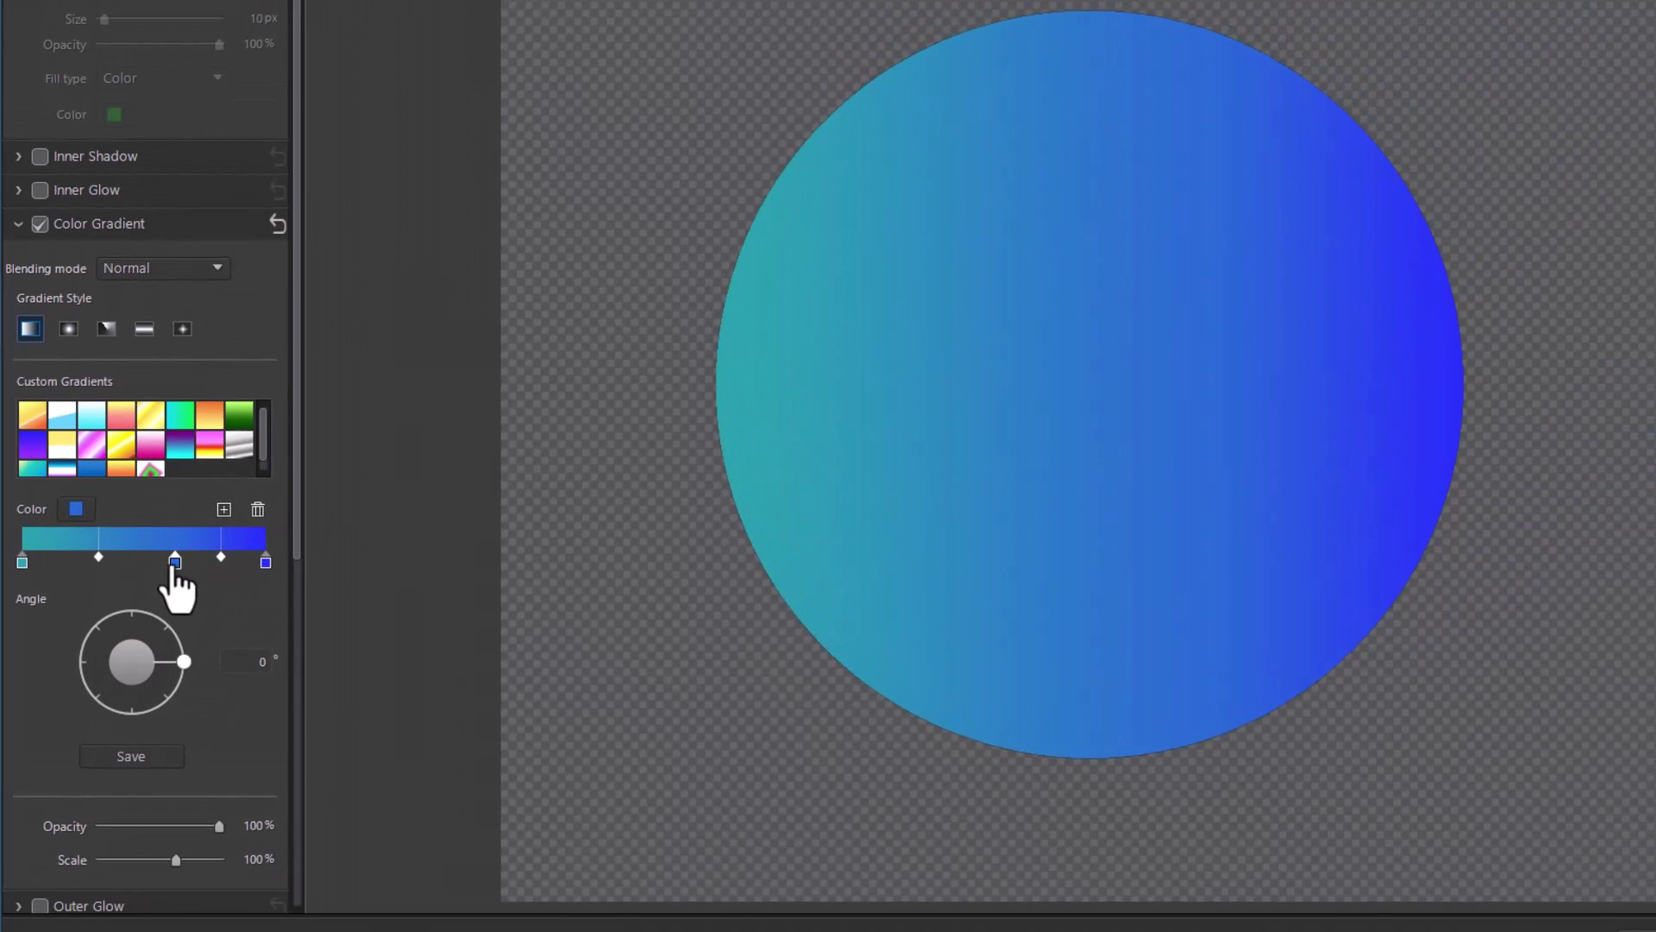
{"action": "left_click_drag", "start_coordinate": [175, 562], "coordinate": [170, 563]}
{"action": "mouse_move", "coordinate": [183, 661]}
{"action": "left_mouse_down"}
{"action": "mouse_move", "coordinate": [179, 642]}
{"action": "mouse_move", "coordinate": [177, 664]}
{"action": "left_mouse_up"}
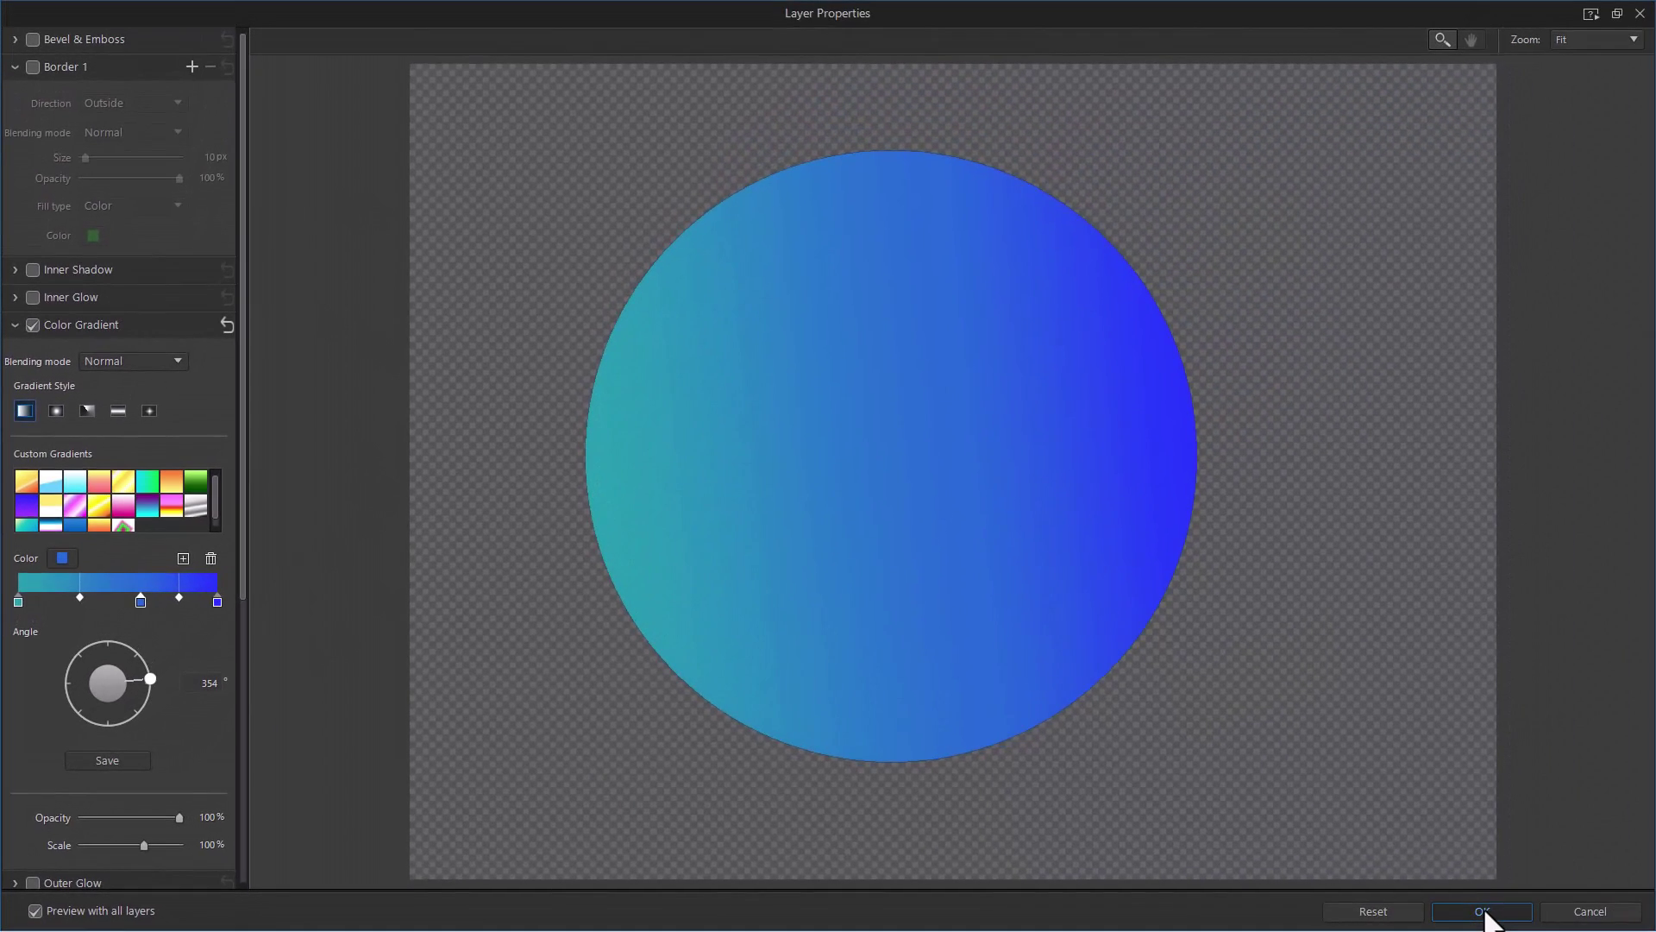
Apply the layer effects and place purple 'sale' text over the circle's upper-right edge
{"action": "left_click", "coordinate": [1481, 915]}
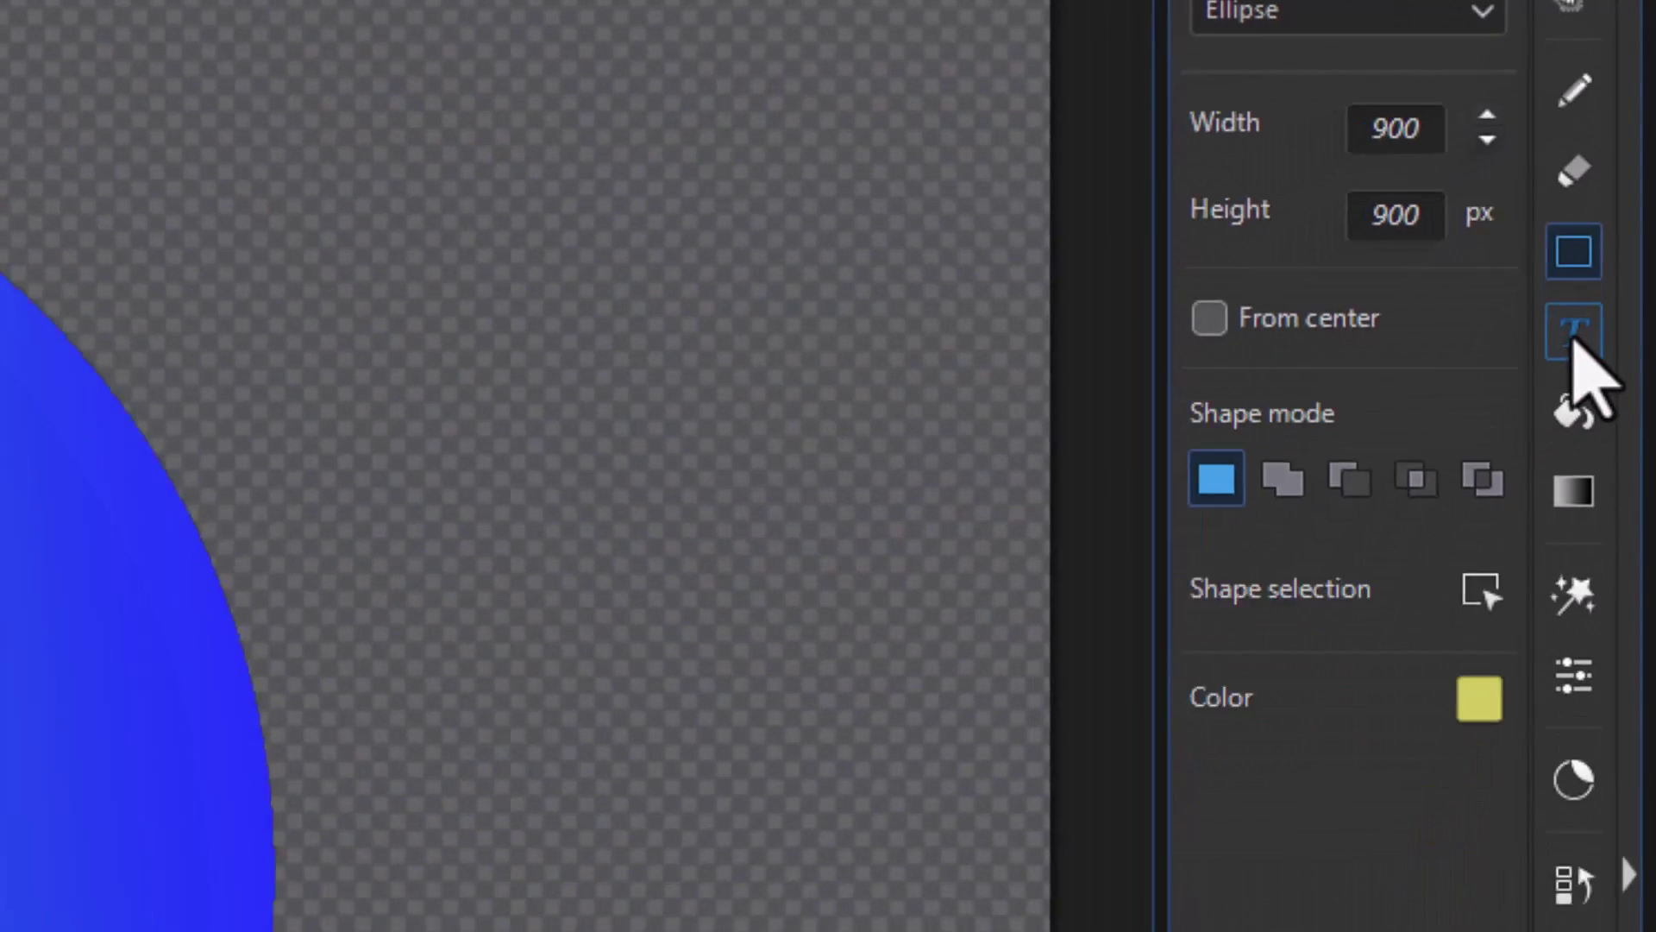
{"action": "left_click", "coordinate": [1552, 441]}
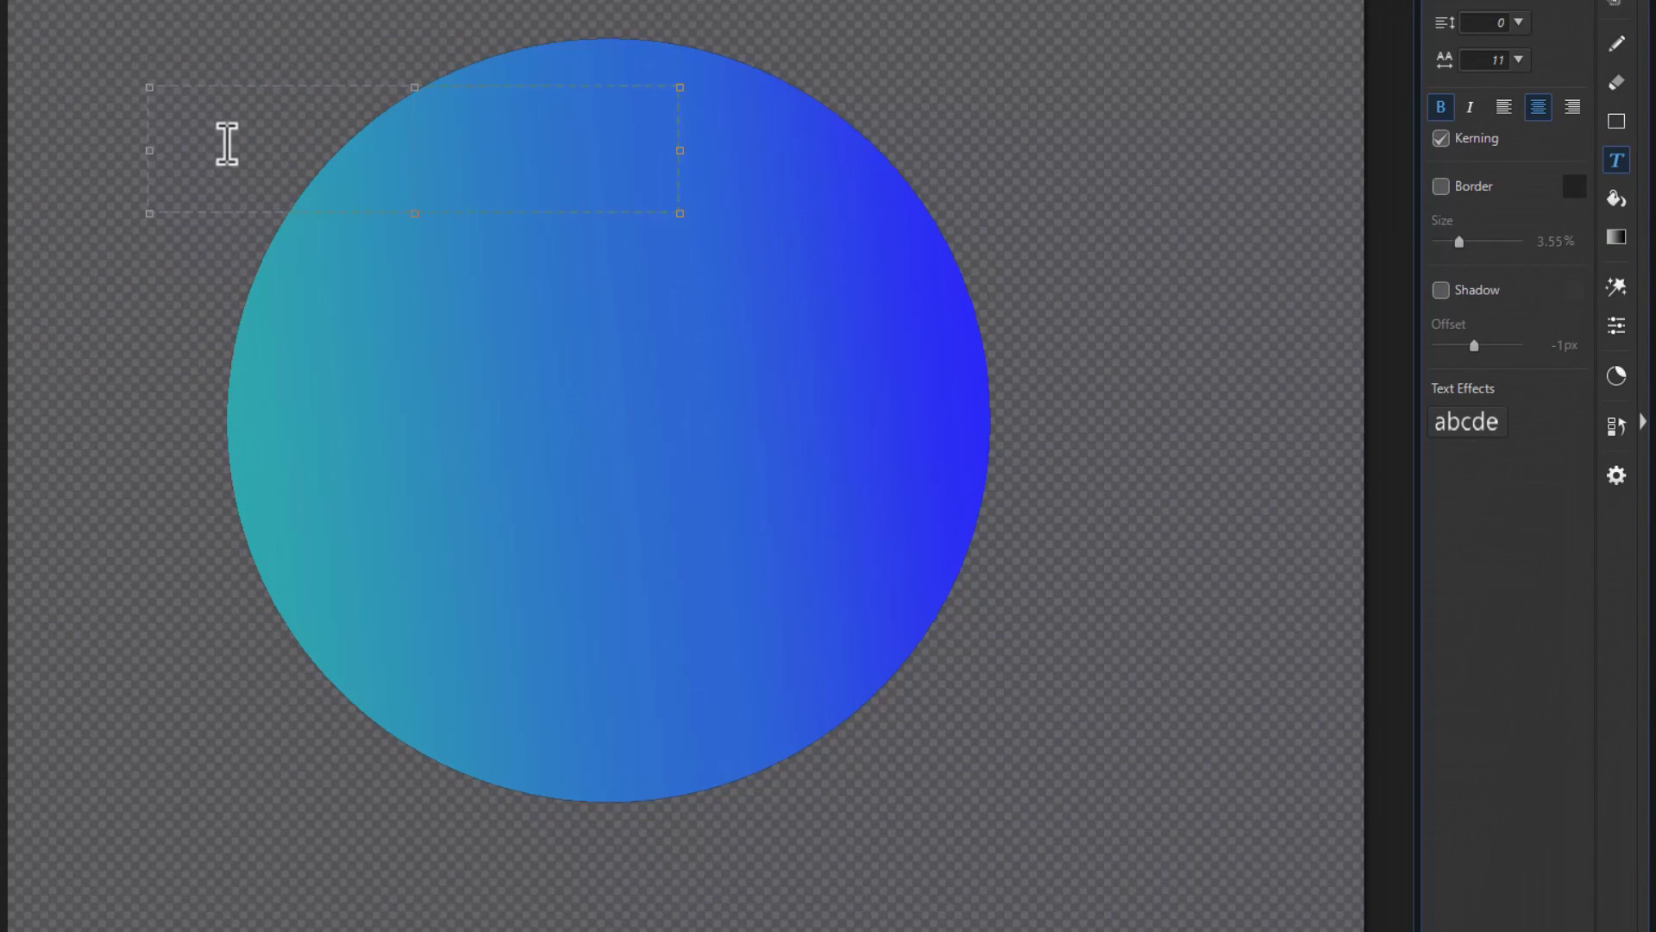
{"action": "type", "text": "ale"}
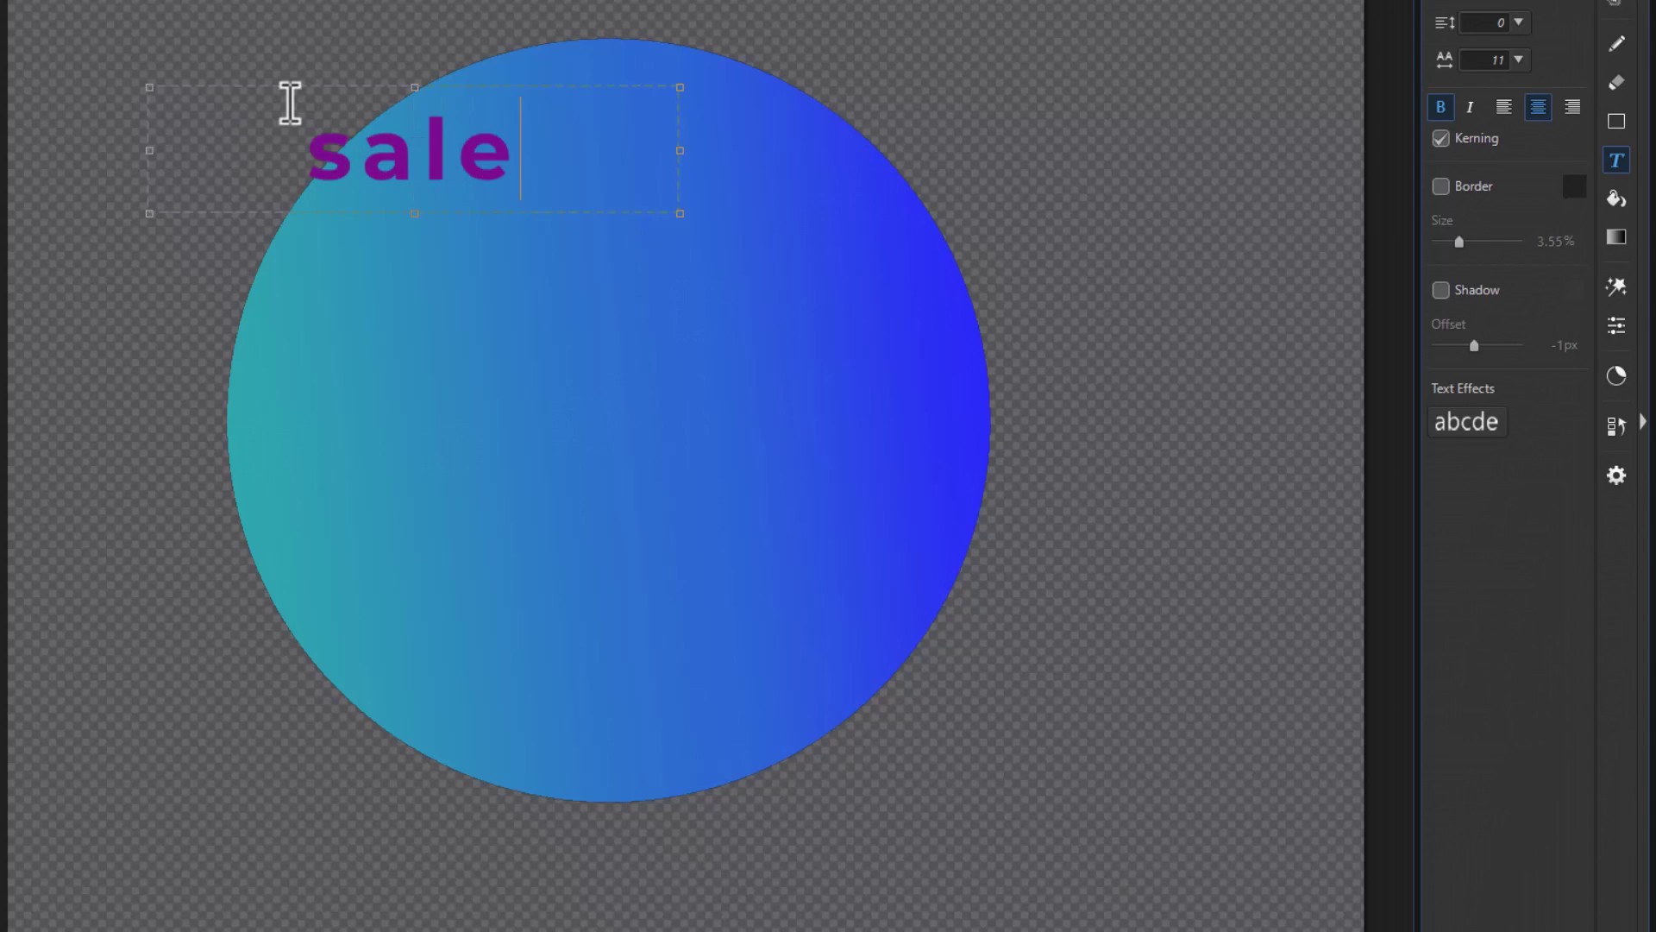
{"action": "left_click_drag", "start_coordinate": [277, 87], "coordinate": [934, 166]}
{"action": "left_click_drag", "start_coordinate": [762, 173], "coordinate": [839, 193]}
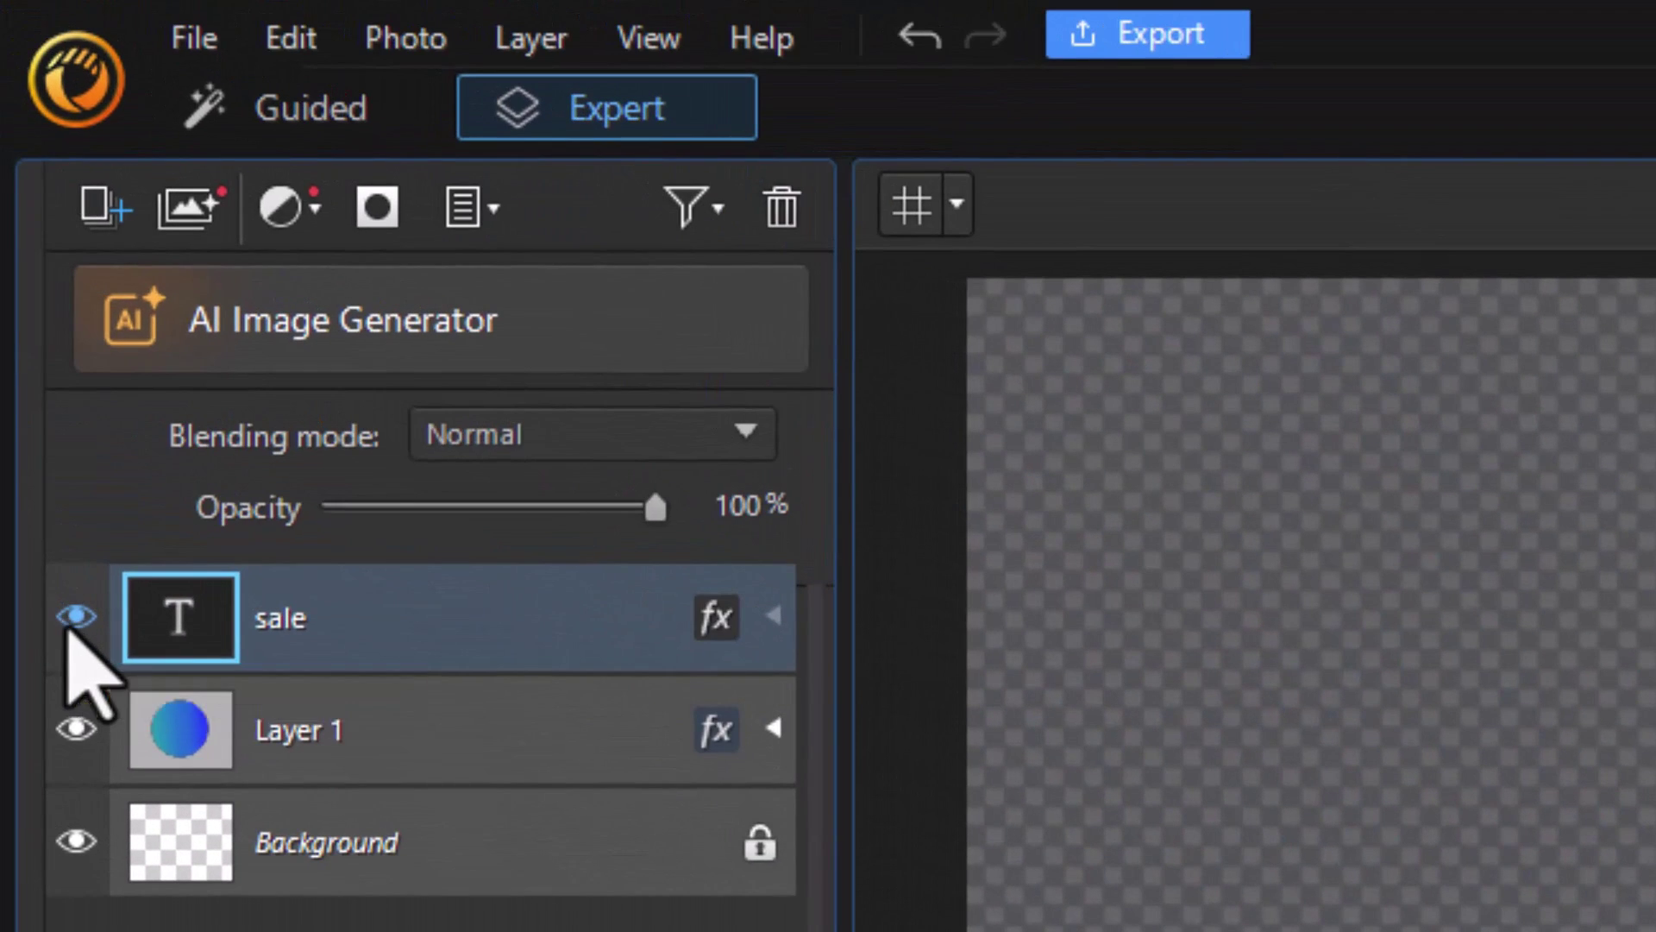
Hide the sale text and nudge the gradient circle slightly left and down
{"action": "left_click", "coordinate": [76, 617]}
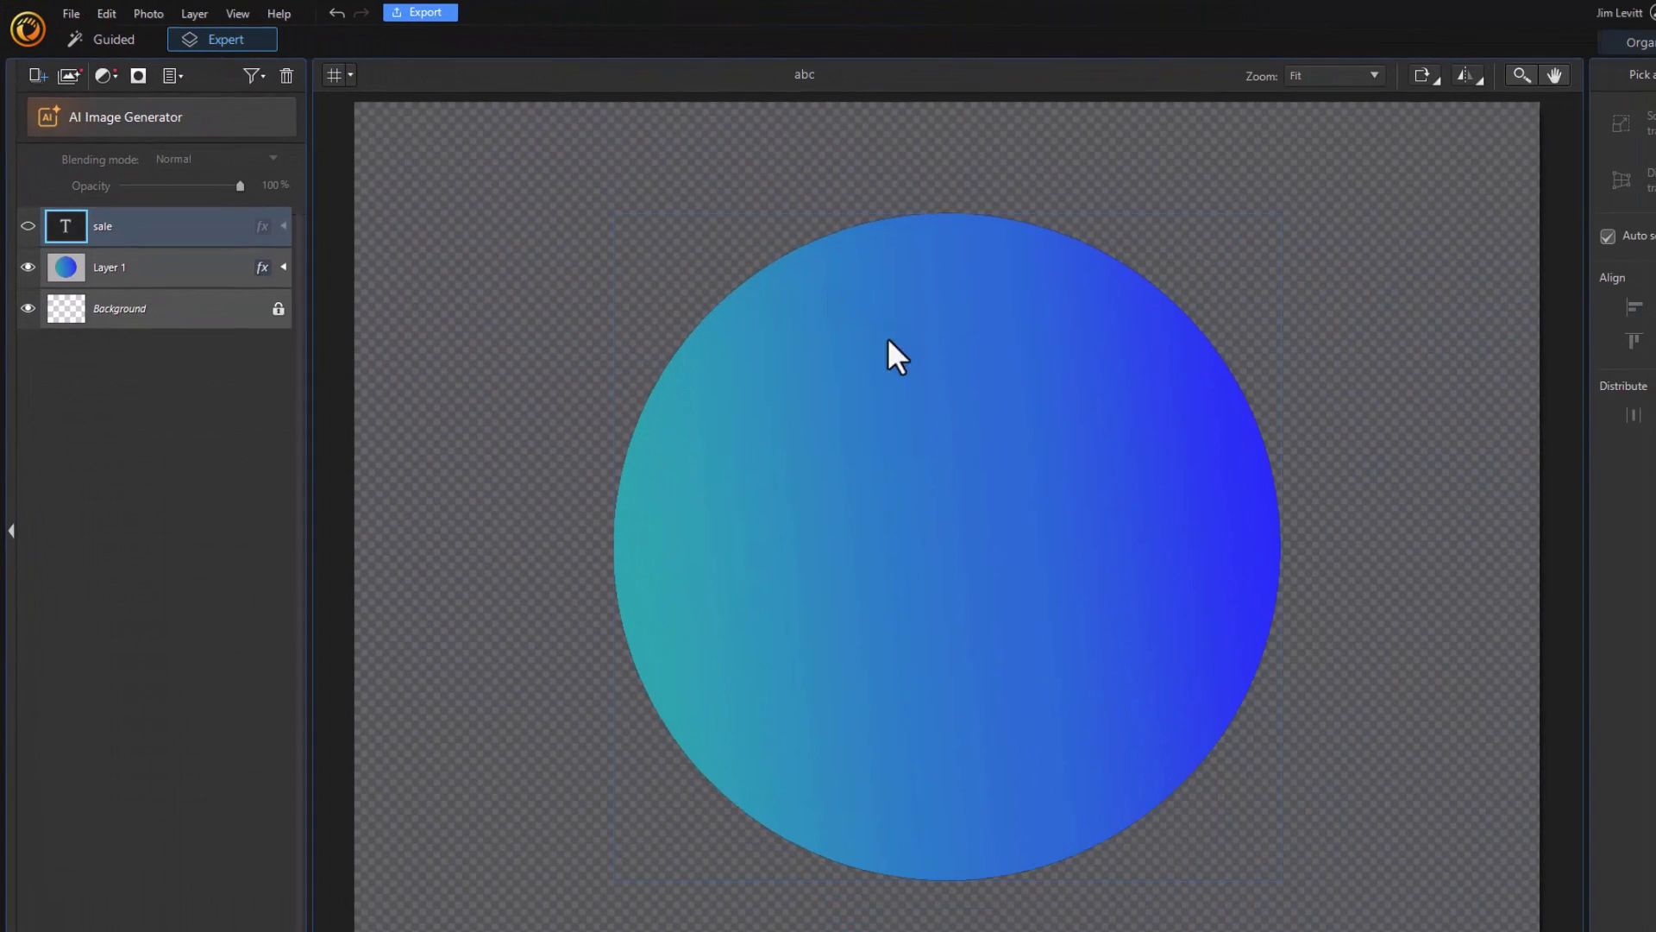
{"action": "left_click", "coordinate": [377, 628]}
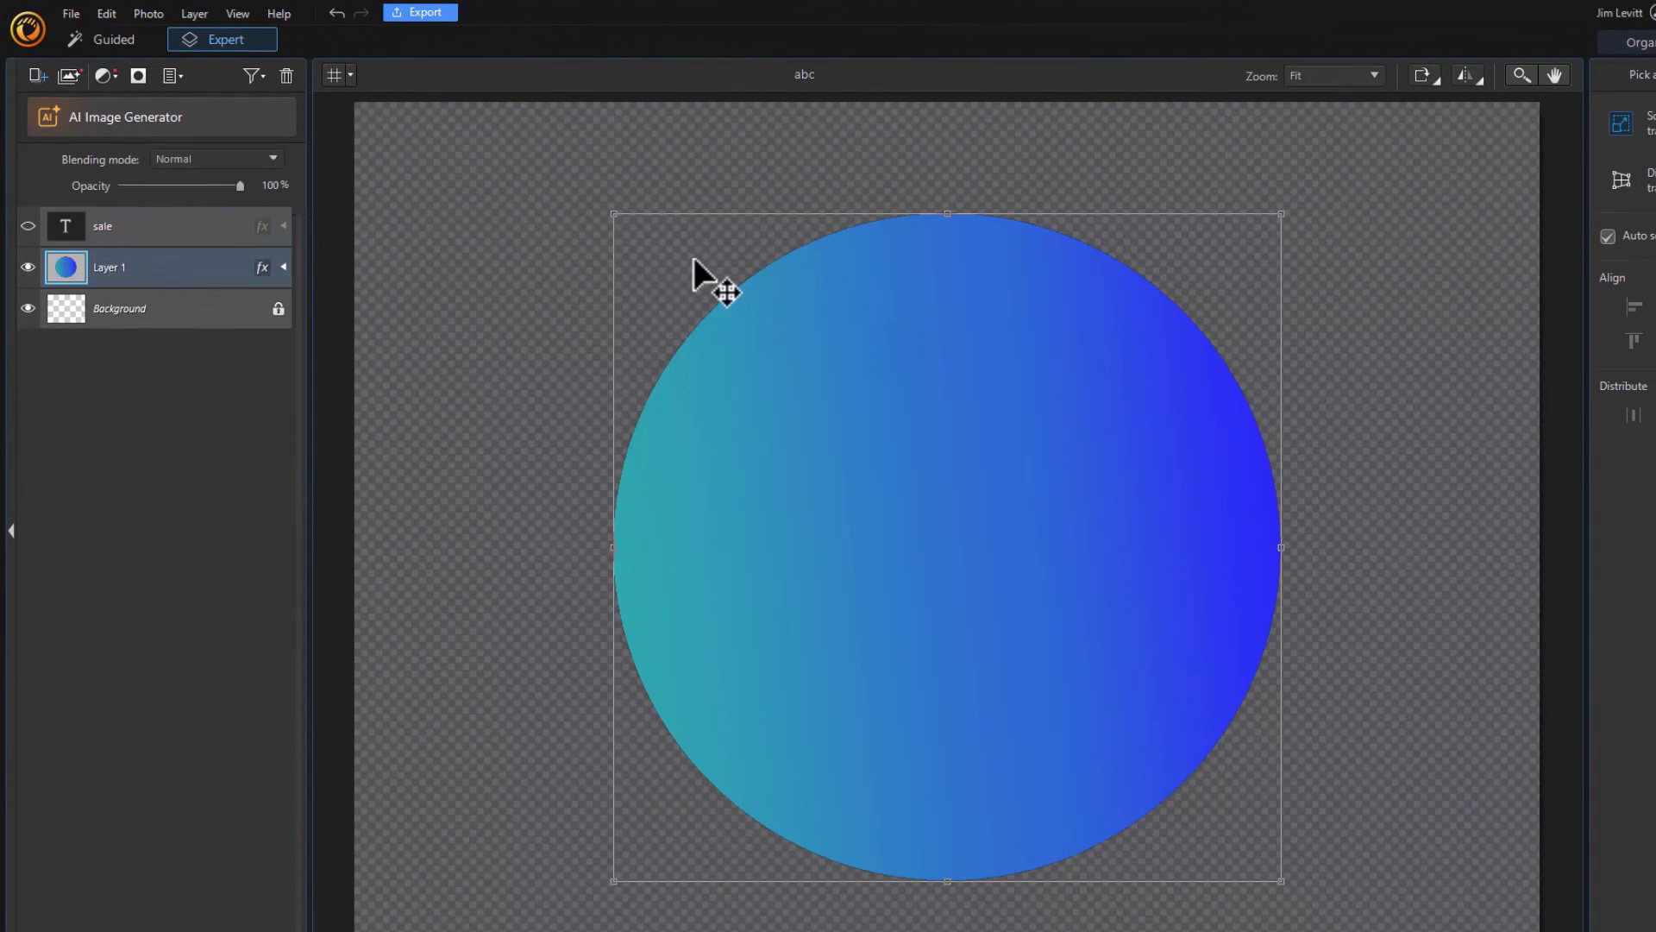
{"action": "mouse_move", "coordinate": [716, 216]}
{"action": "left_mouse_down"}
{"action": "mouse_move", "coordinate": [540, 225]}
{"action": "mouse_move", "coordinate": [732, 247]}
{"action": "mouse_move", "coordinate": [712, 242]}
{"action": "mouse_move", "coordinate": [732, 237]}
{"action": "mouse_move", "coordinate": [720, 217]}
{"action": "left_mouse_up"}
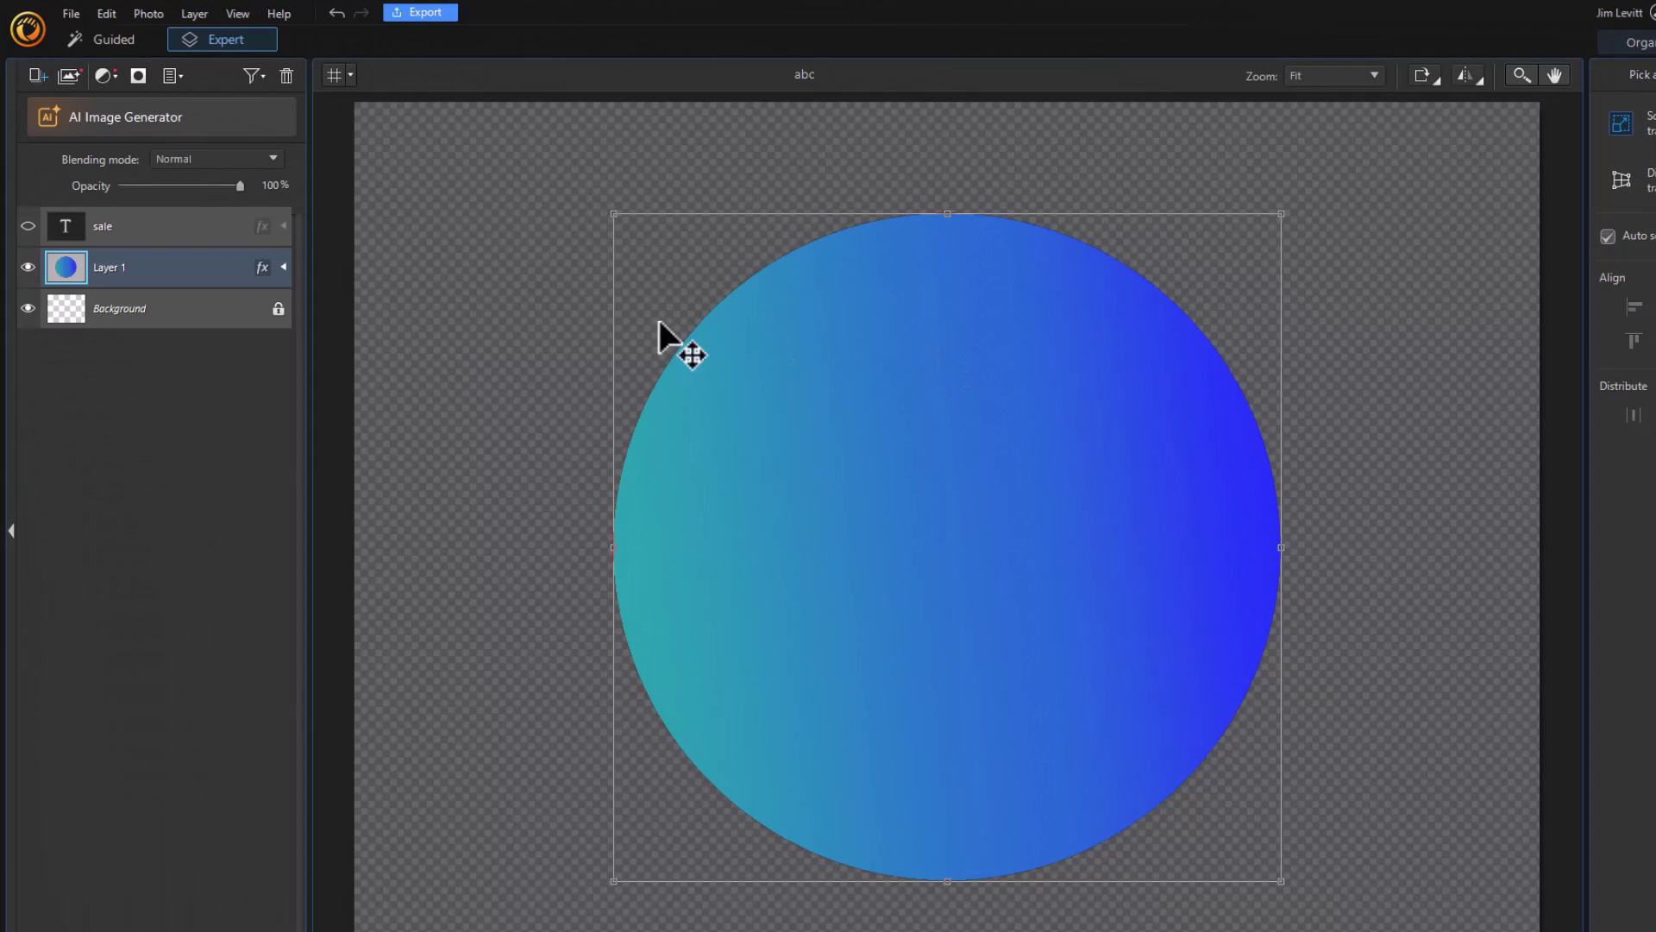
Show the purple sale text again and centre it near the circle's top
{"action": "left_click", "coordinate": [26, 226]}
{"action": "left_click_drag", "start_coordinate": [1316, 331], "coordinate": [991, 353]}
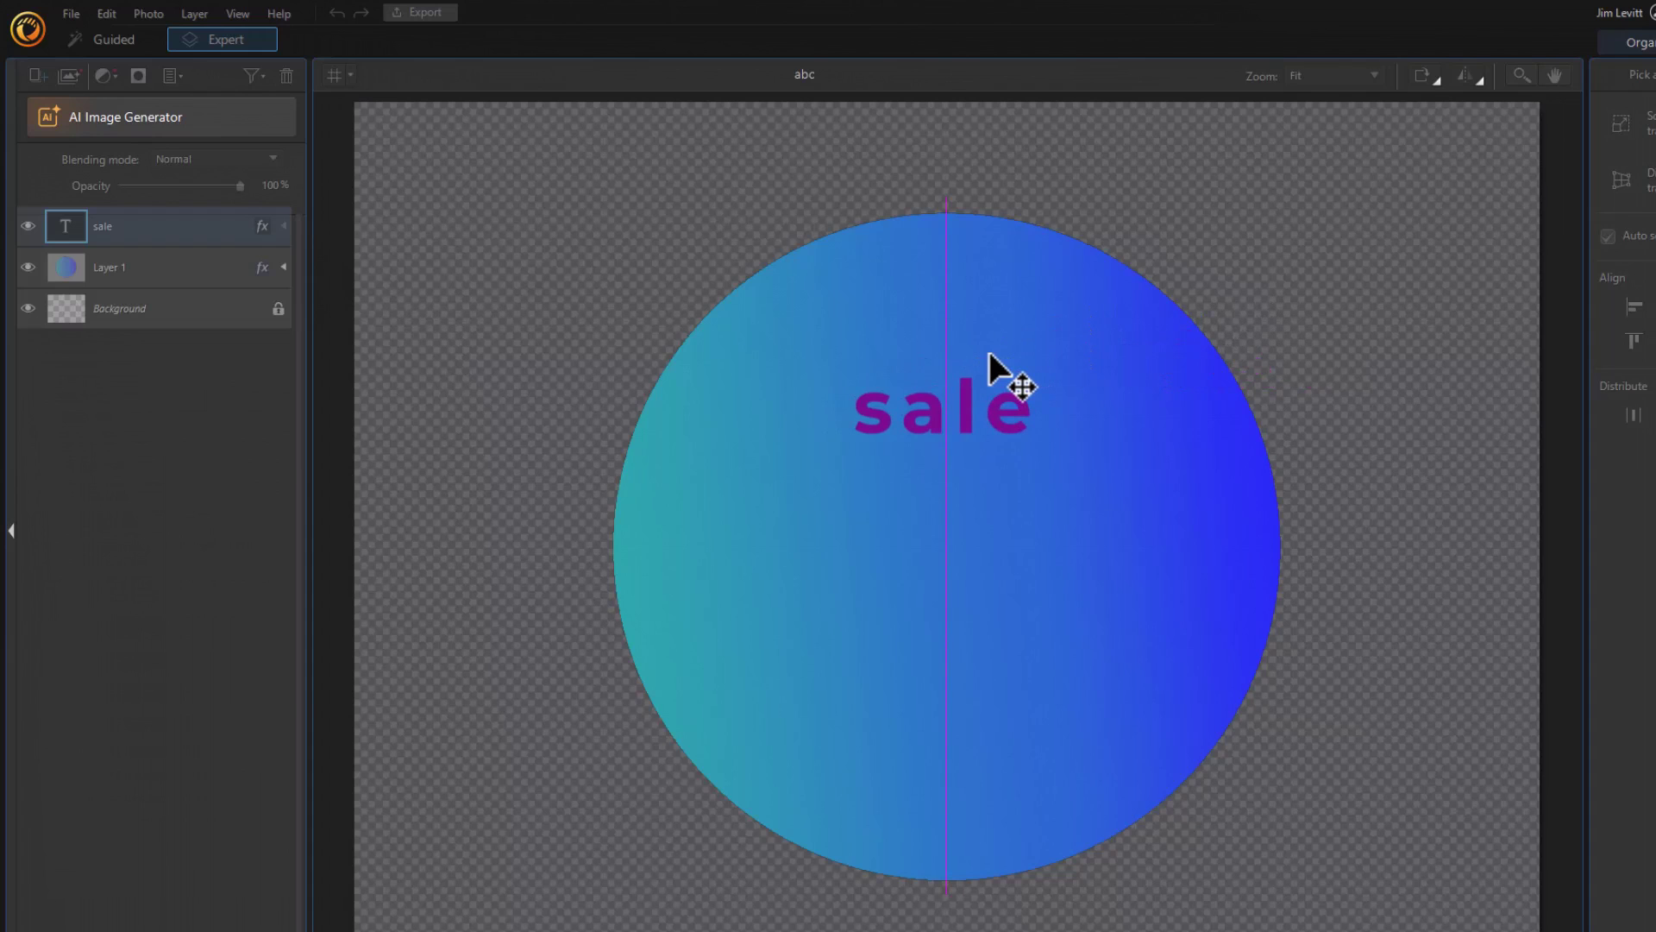
{"action": "left_click_drag", "start_coordinate": [929, 431], "coordinate": [929, 431]}
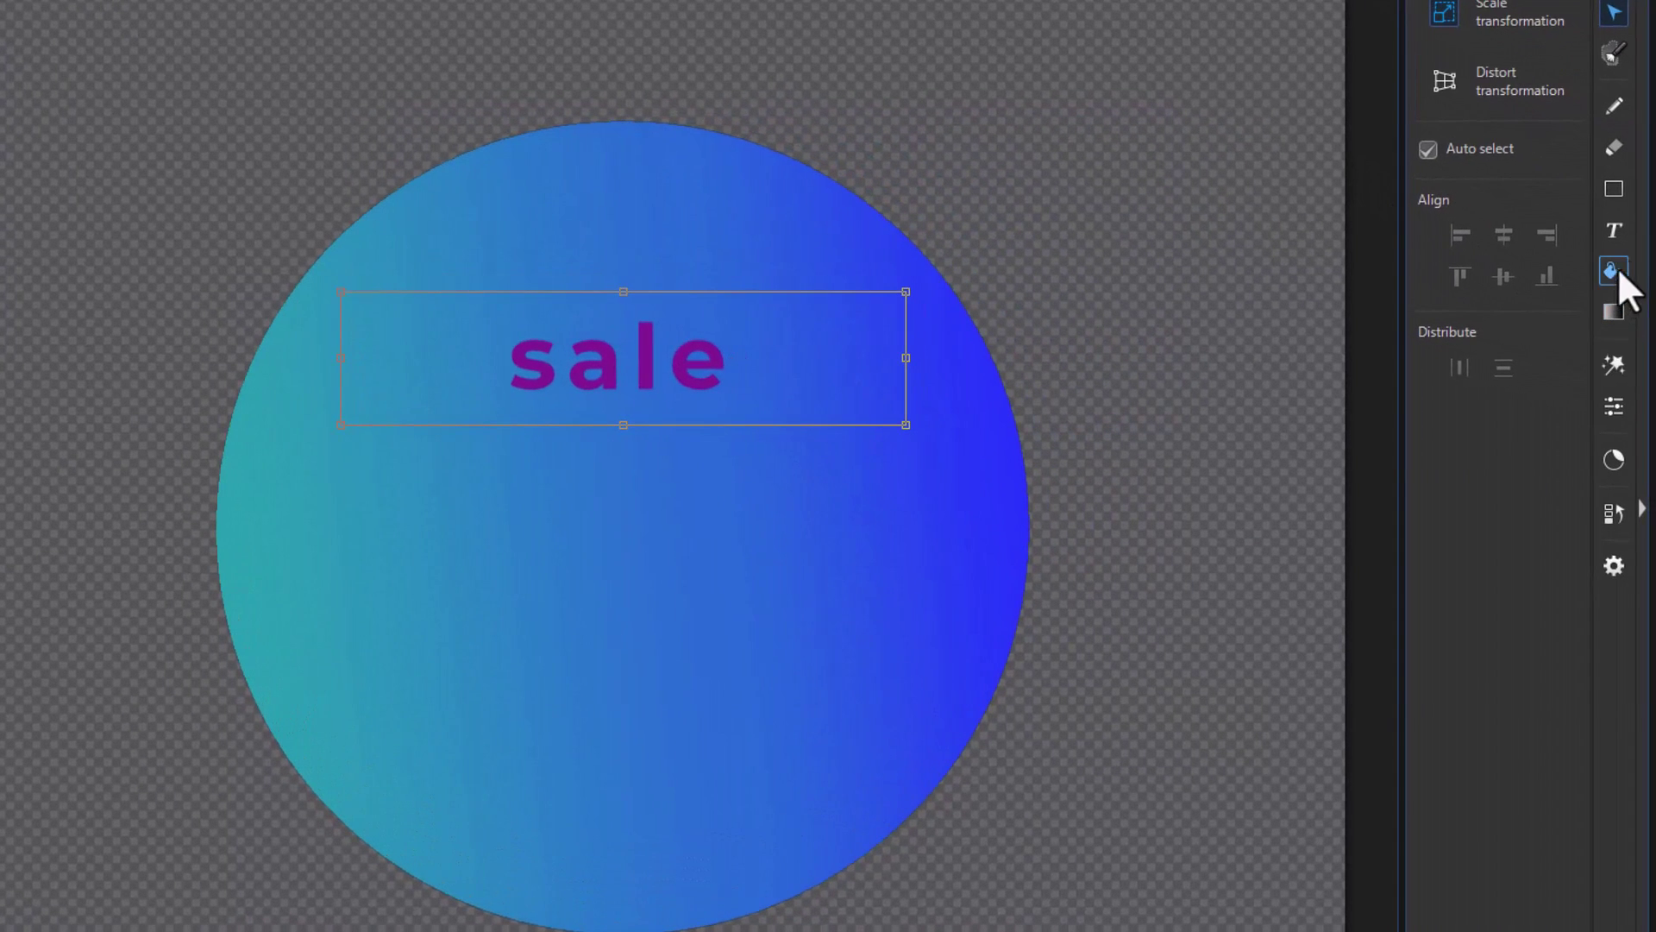
Add a purple text box reading 'another', widen it to one line, and place it above sale
{"action": "left_click", "coordinate": [1614, 231]}
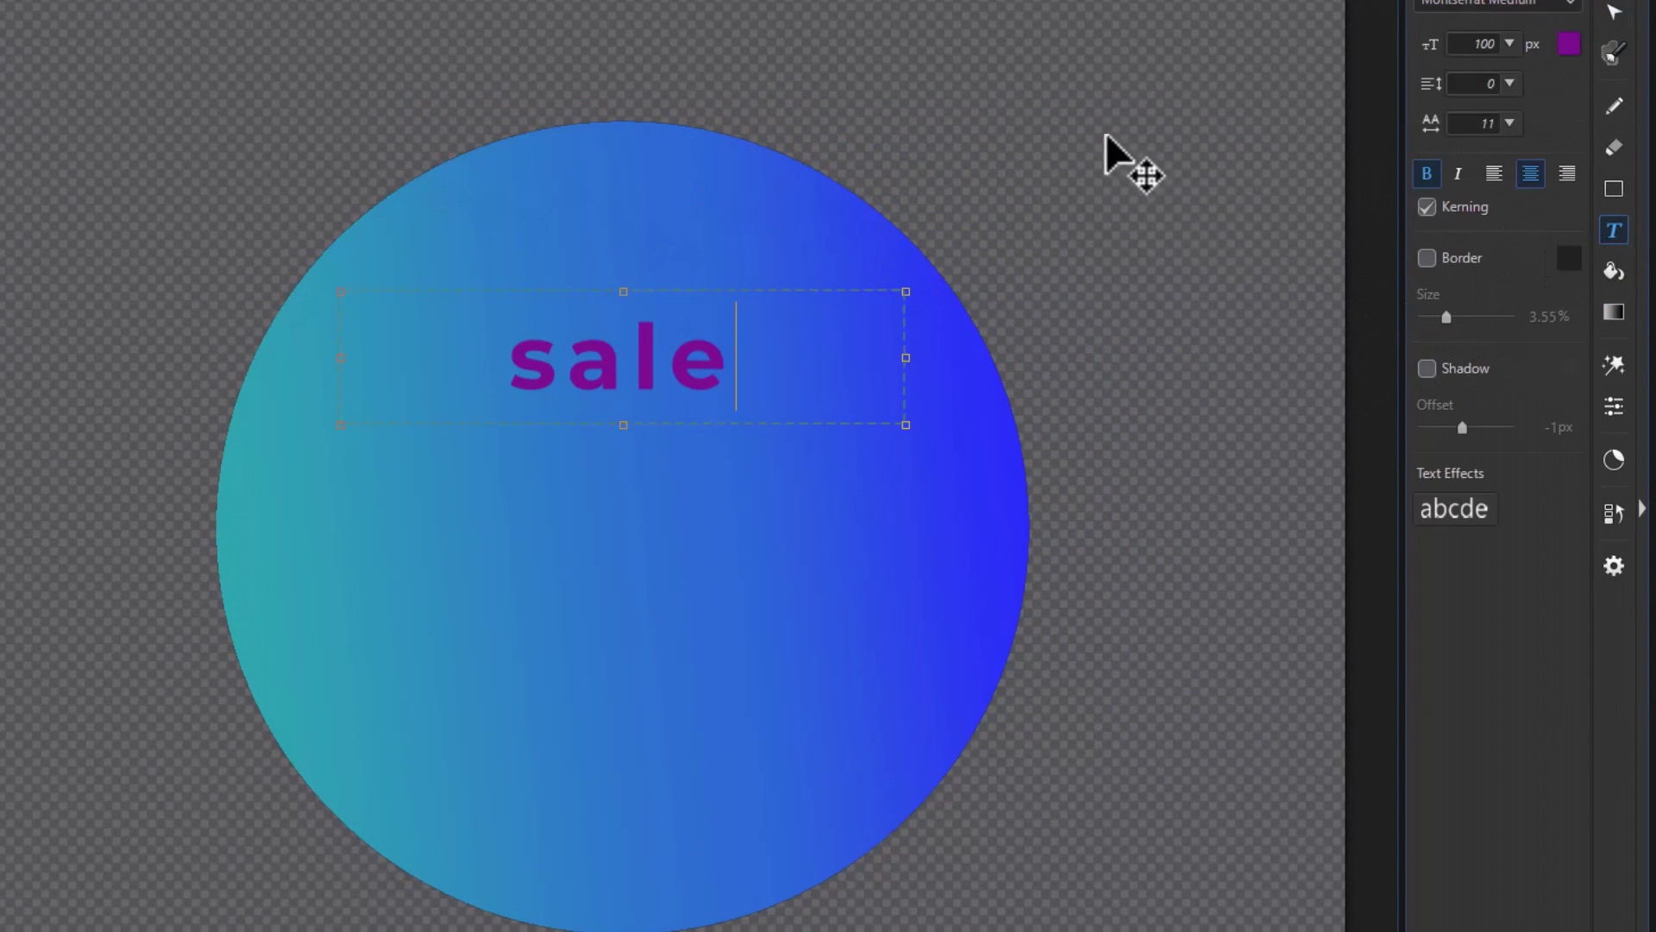
{"action": "key", "text": "Escape"}
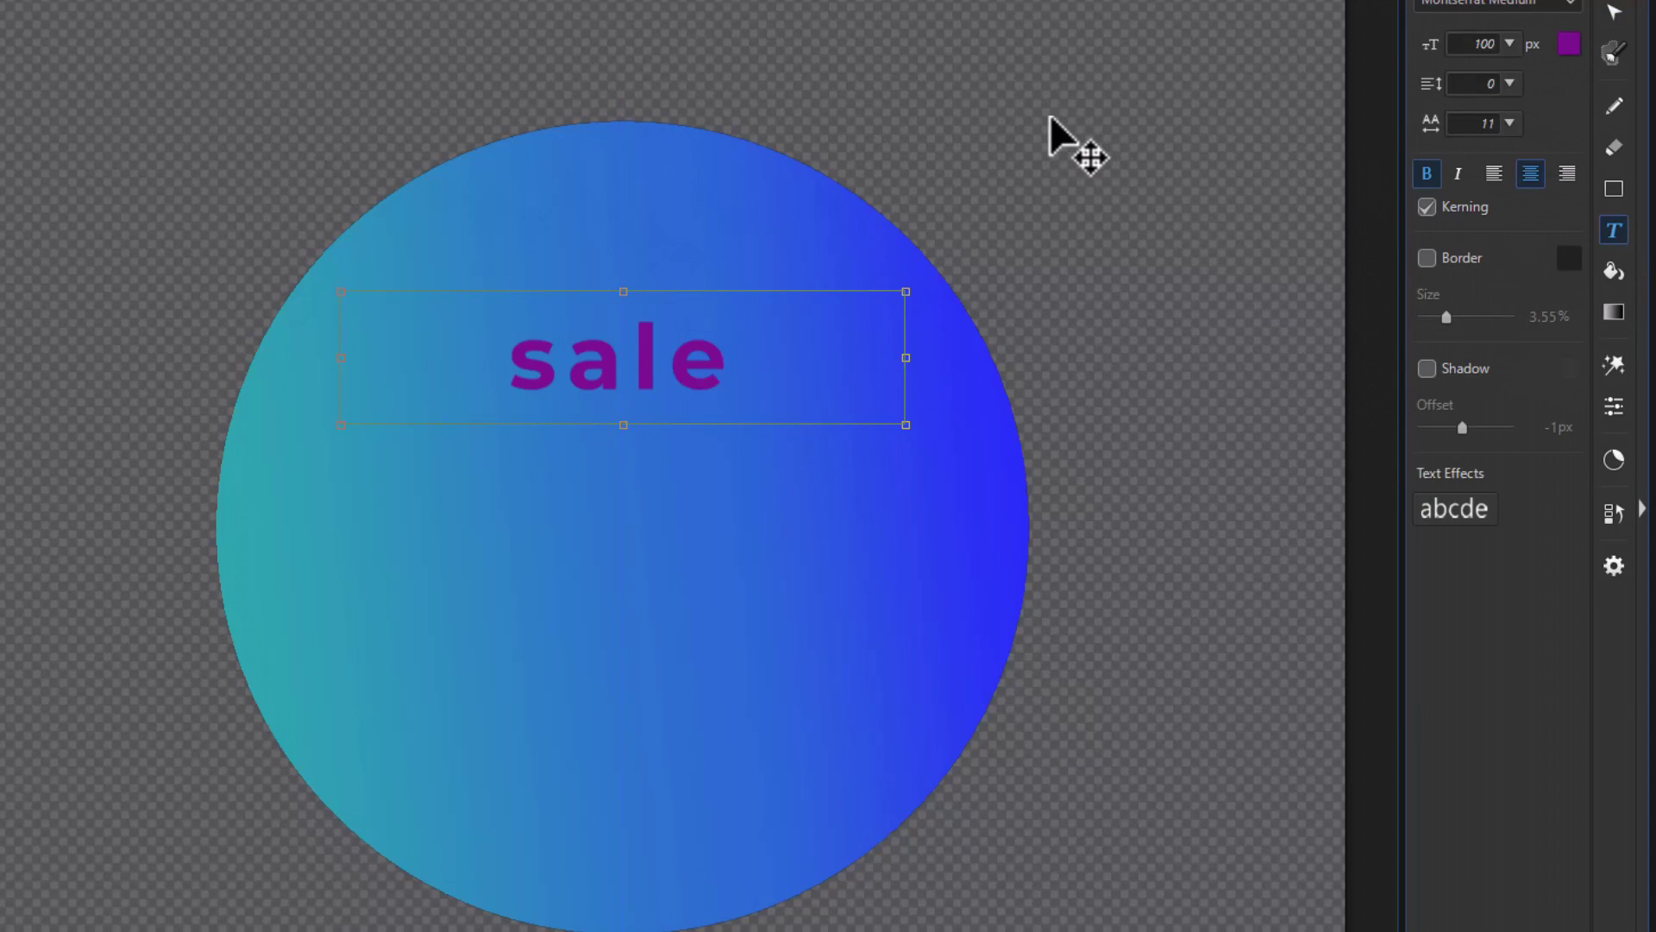
{"action": "left_click", "coordinate": [1056, 123]}
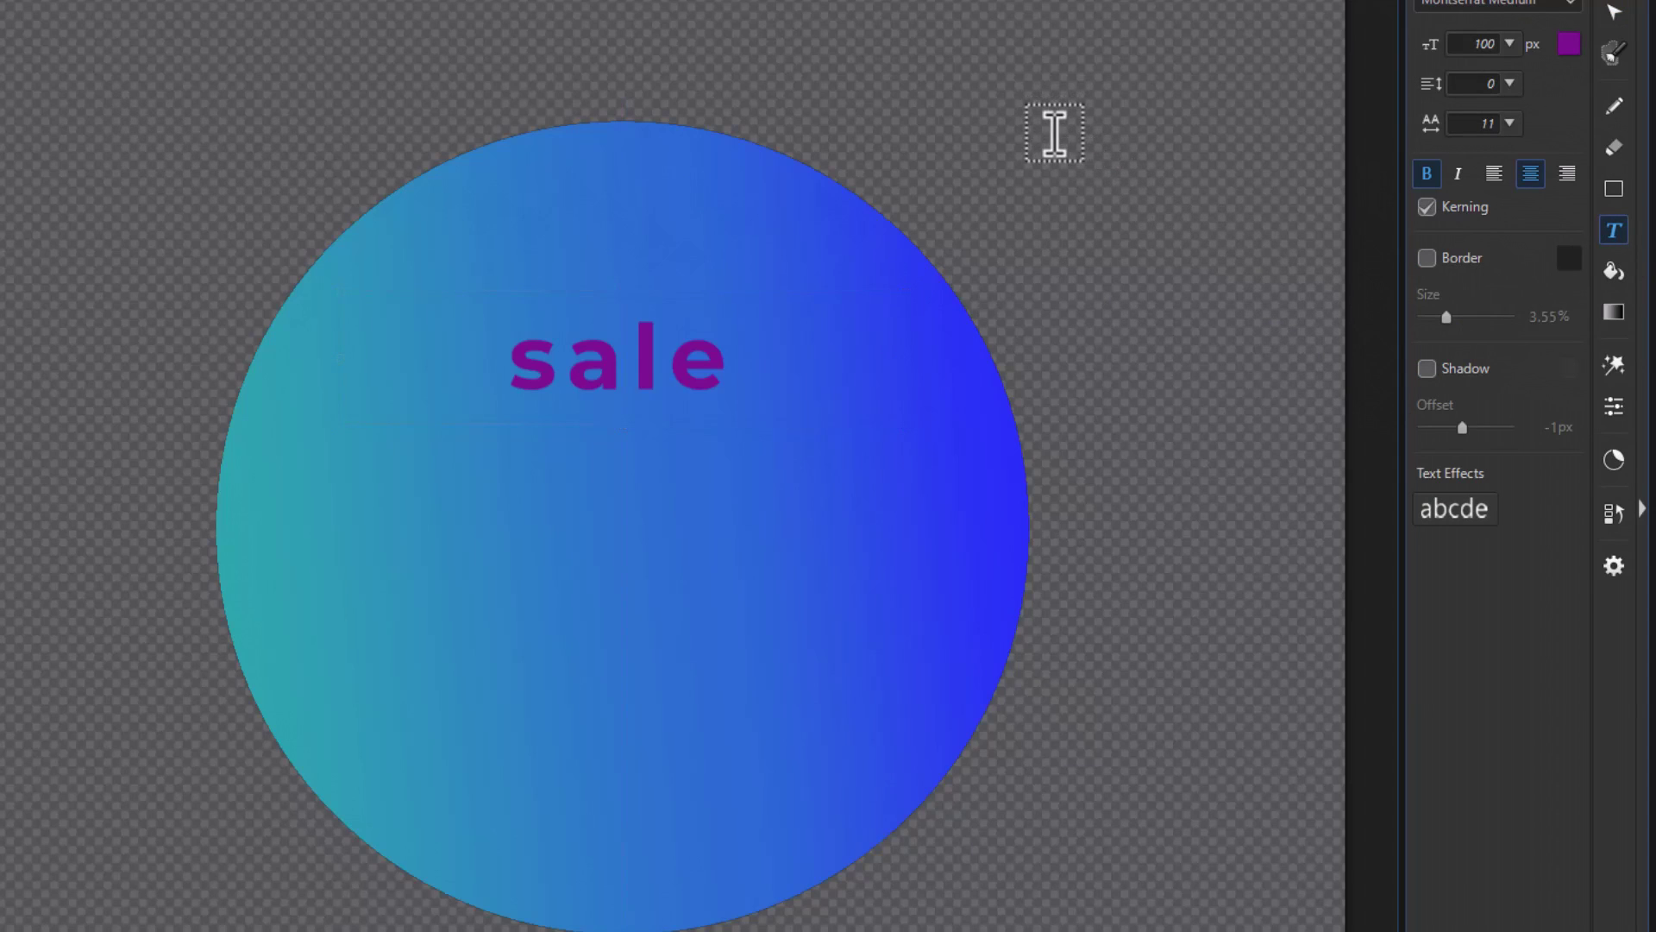
{"action": "left_click", "coordinate": [1051, 129]}
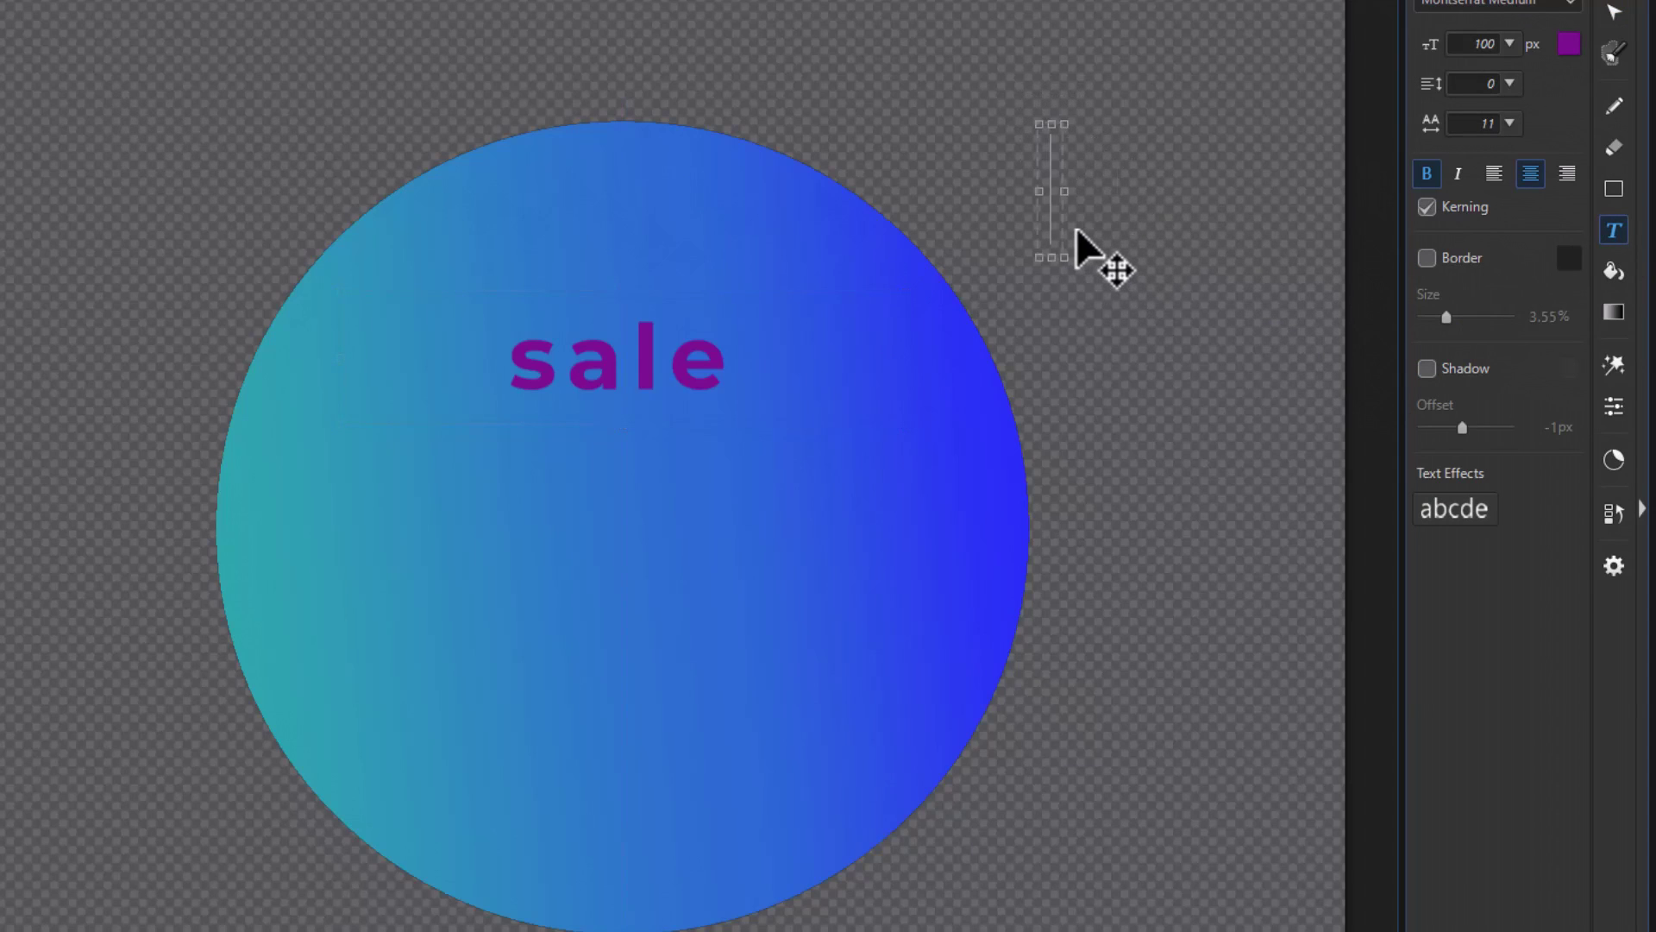
{"action": "type", "text": "another"}
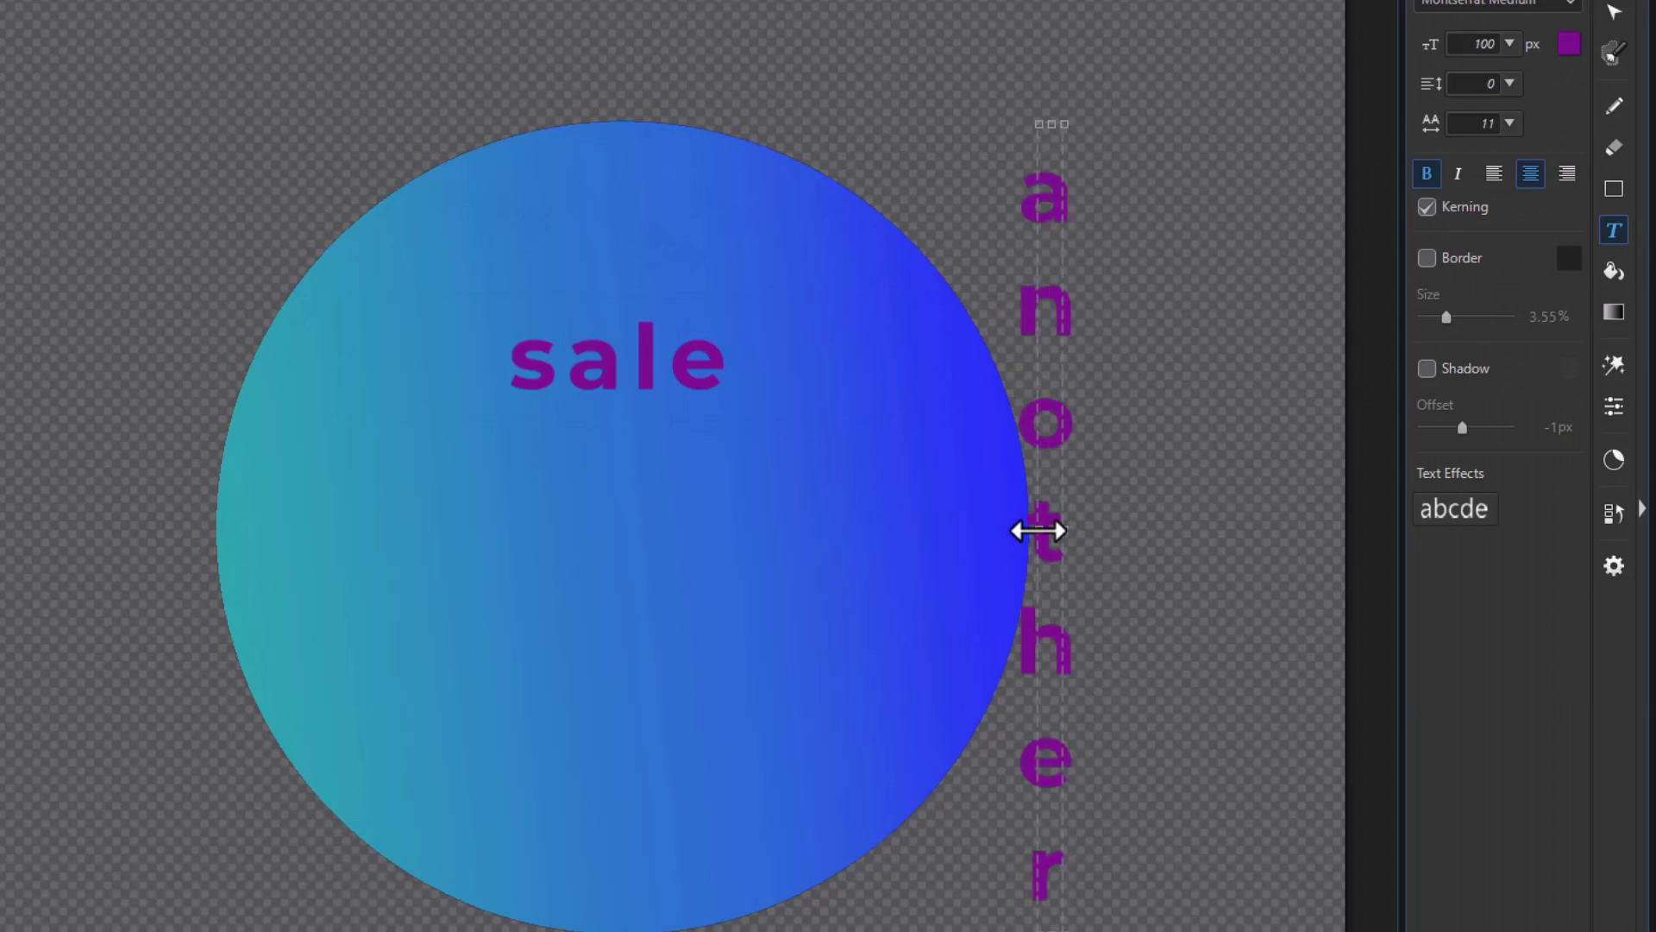
{"action": "left_click_drag", "start_coordinate": [1039, 528], "coordinate": [349, 291]}
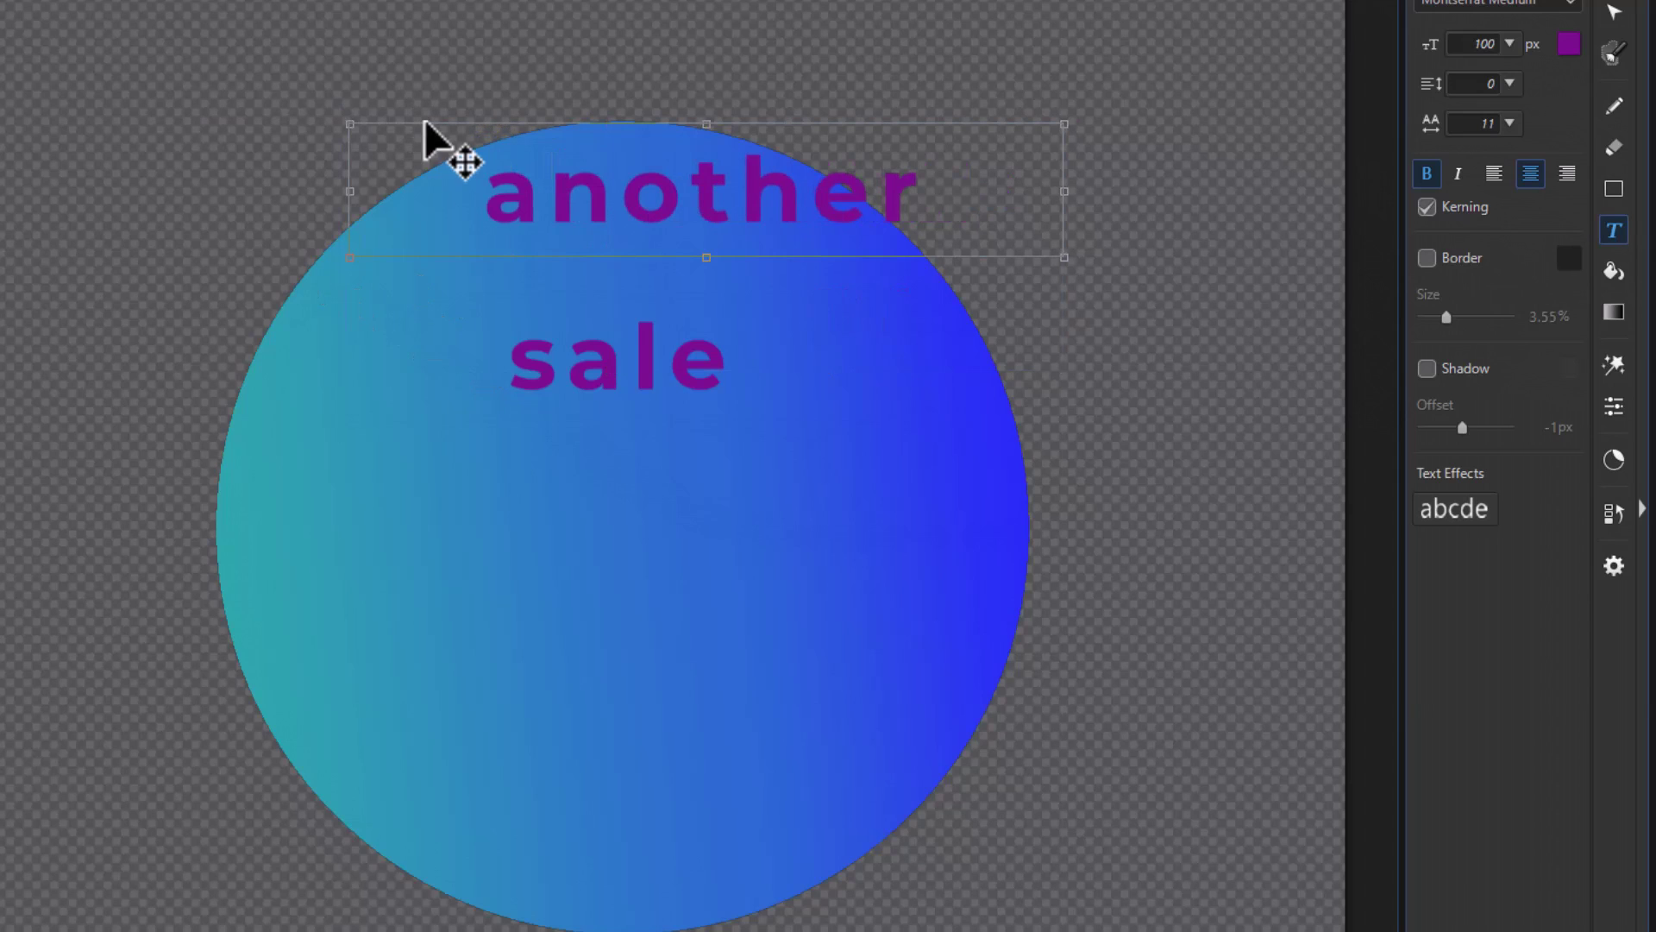
{"action": "left_click_drag", "start_coordinate": [425, 122], "coordinate": [136, 120]}
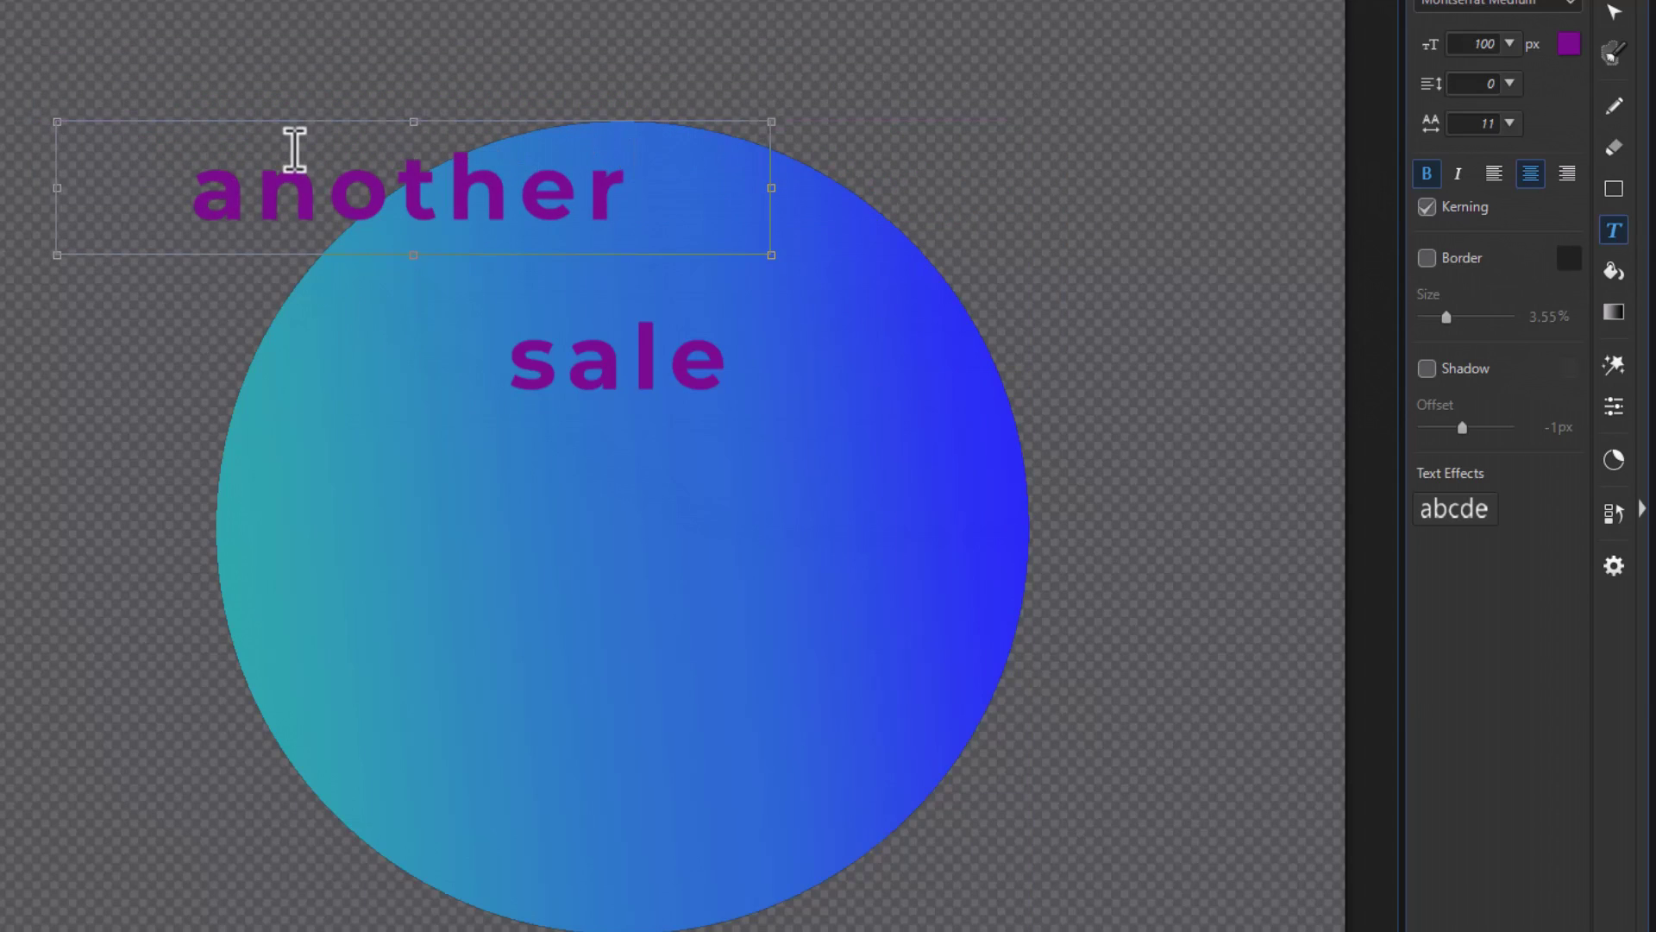
Change the another text's colour to green
{"action": "left_click", "coordinate": [1568, 45]}
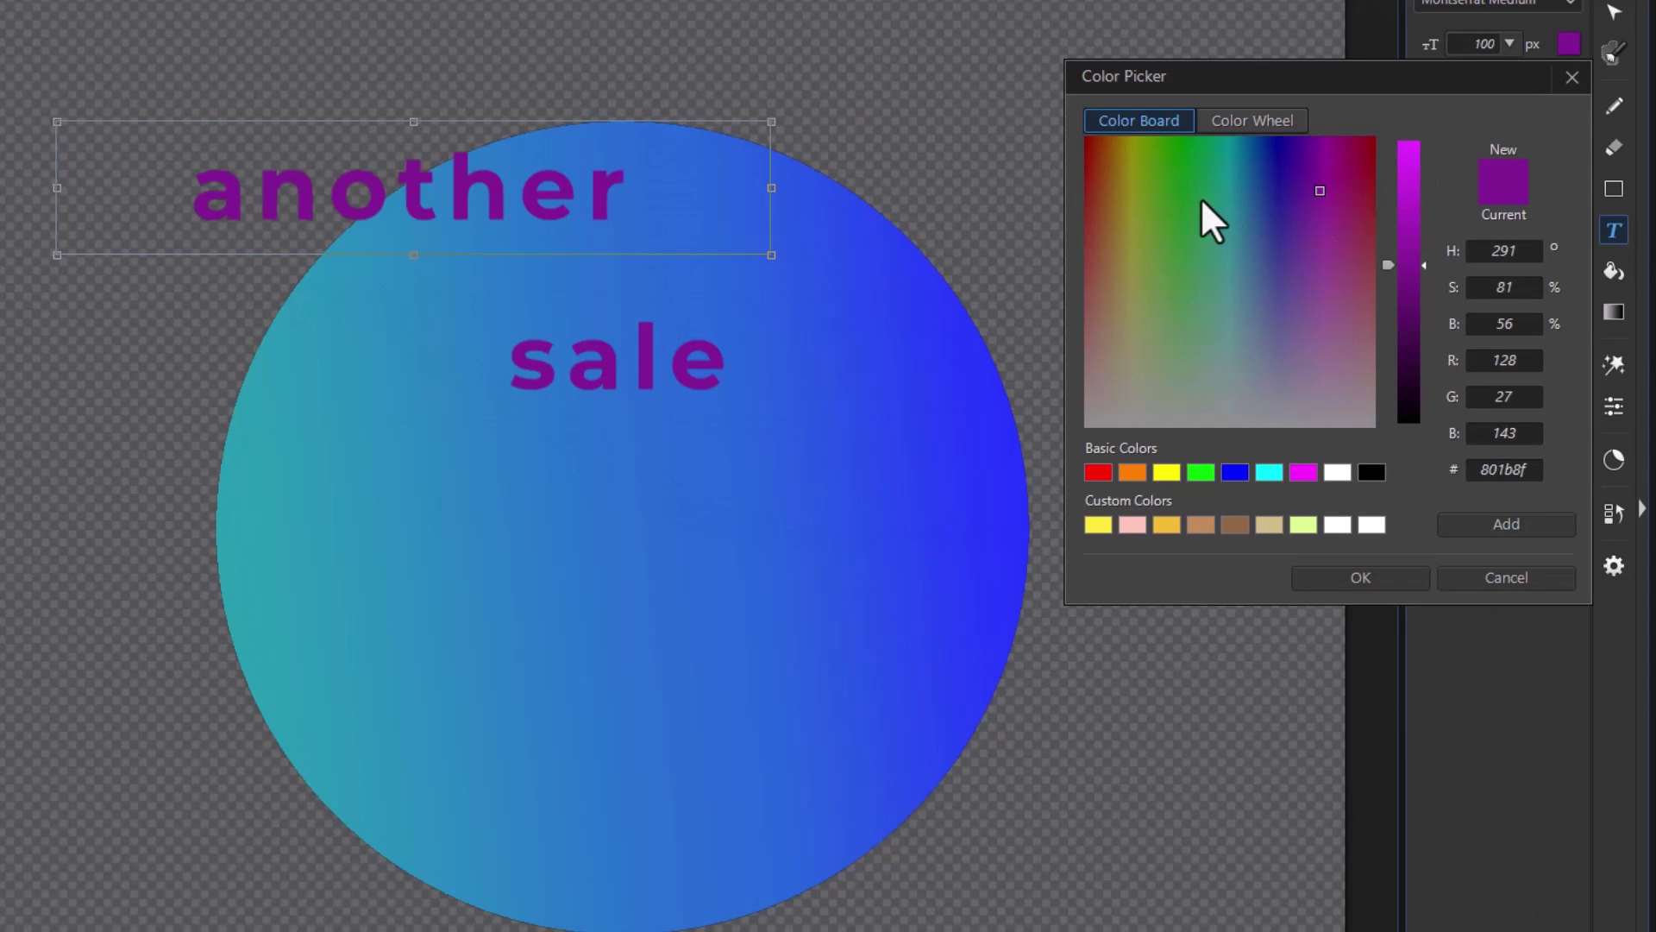
{"action": "left_click", "coordinate": [1200, 178]}
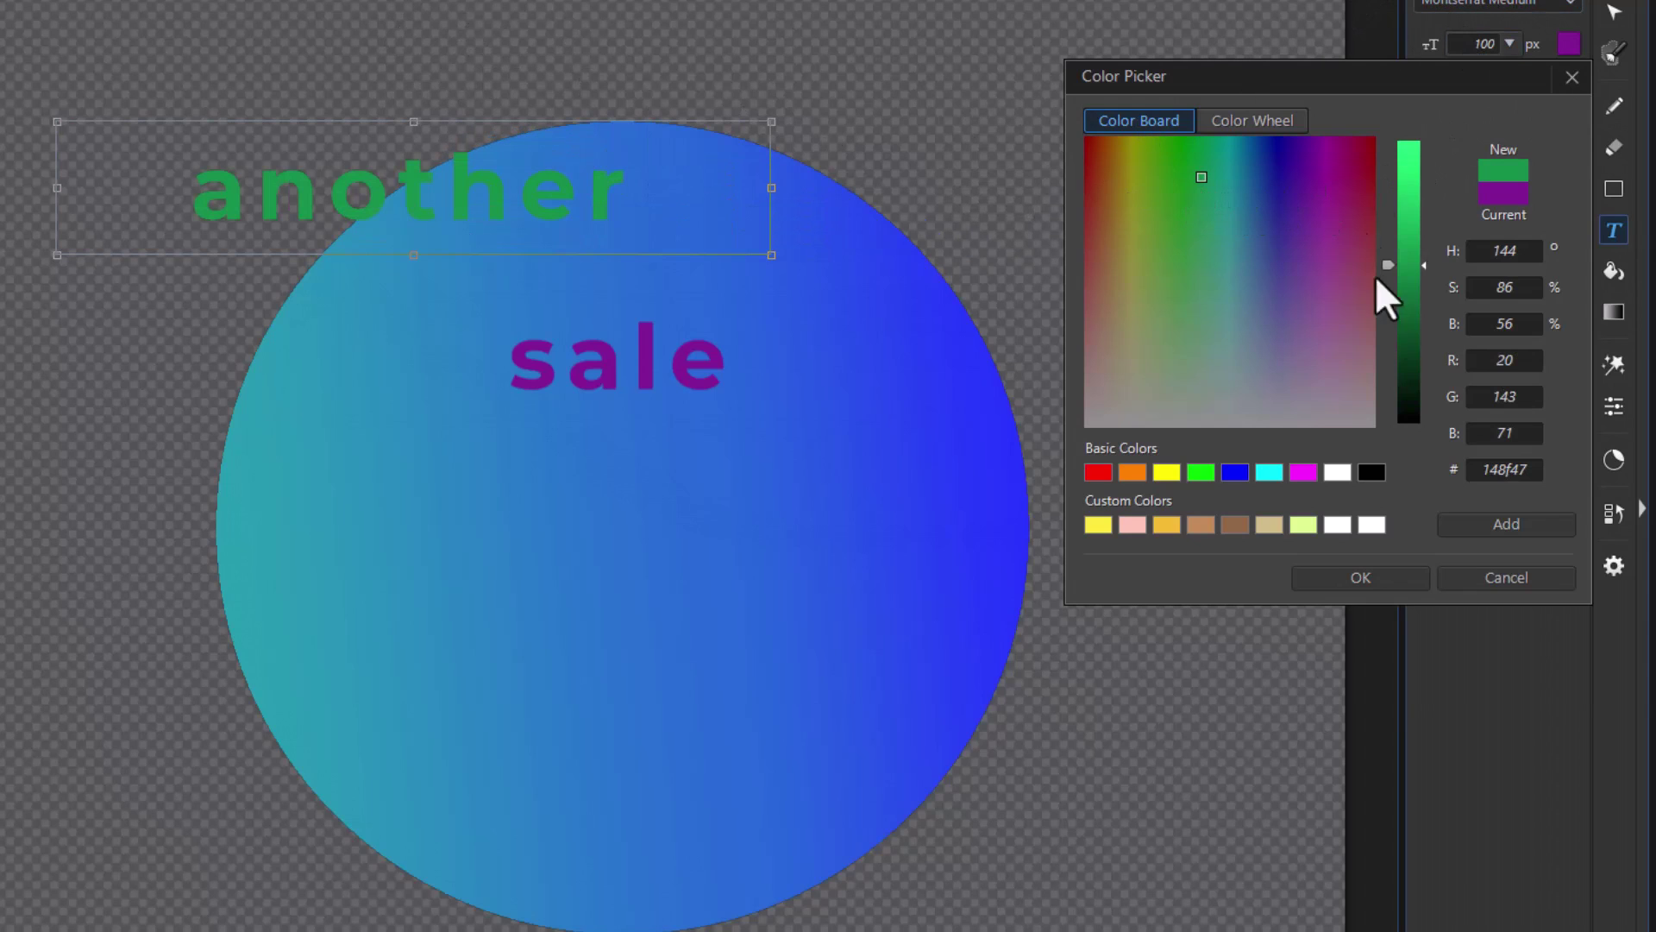
{"action": "left_click", "coordinate": [1385, 572]}
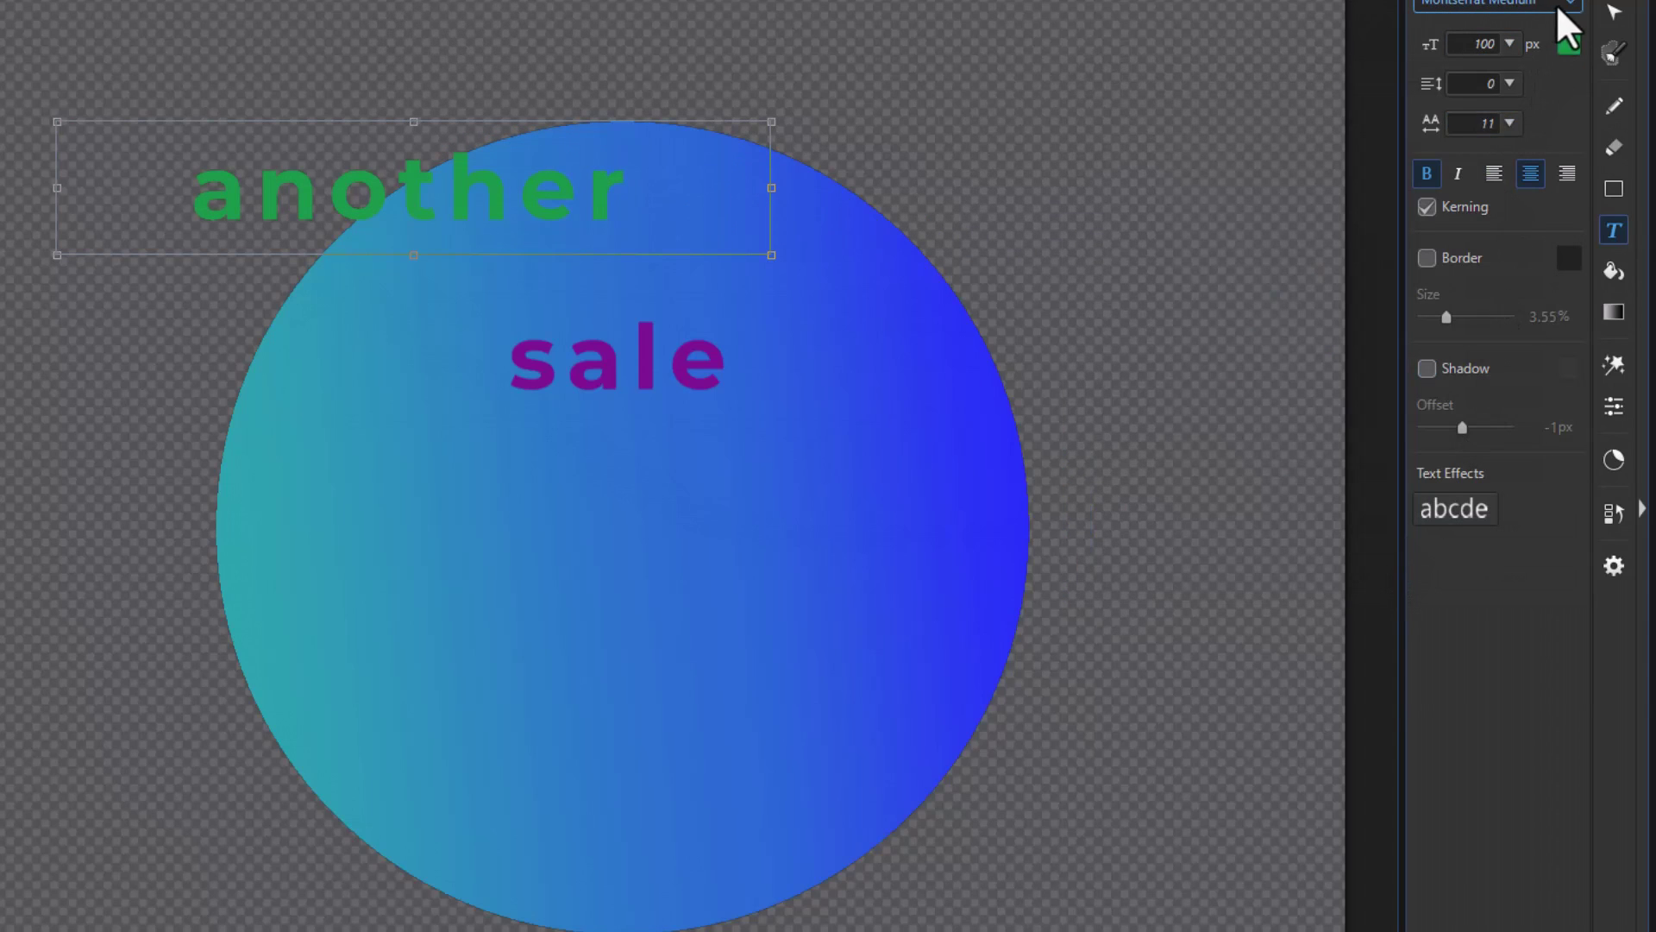
Set another to Minion Pro at 200 px and move it below sale onto the circle
{"action": "left_click", "coordinate": [1568, 7]}
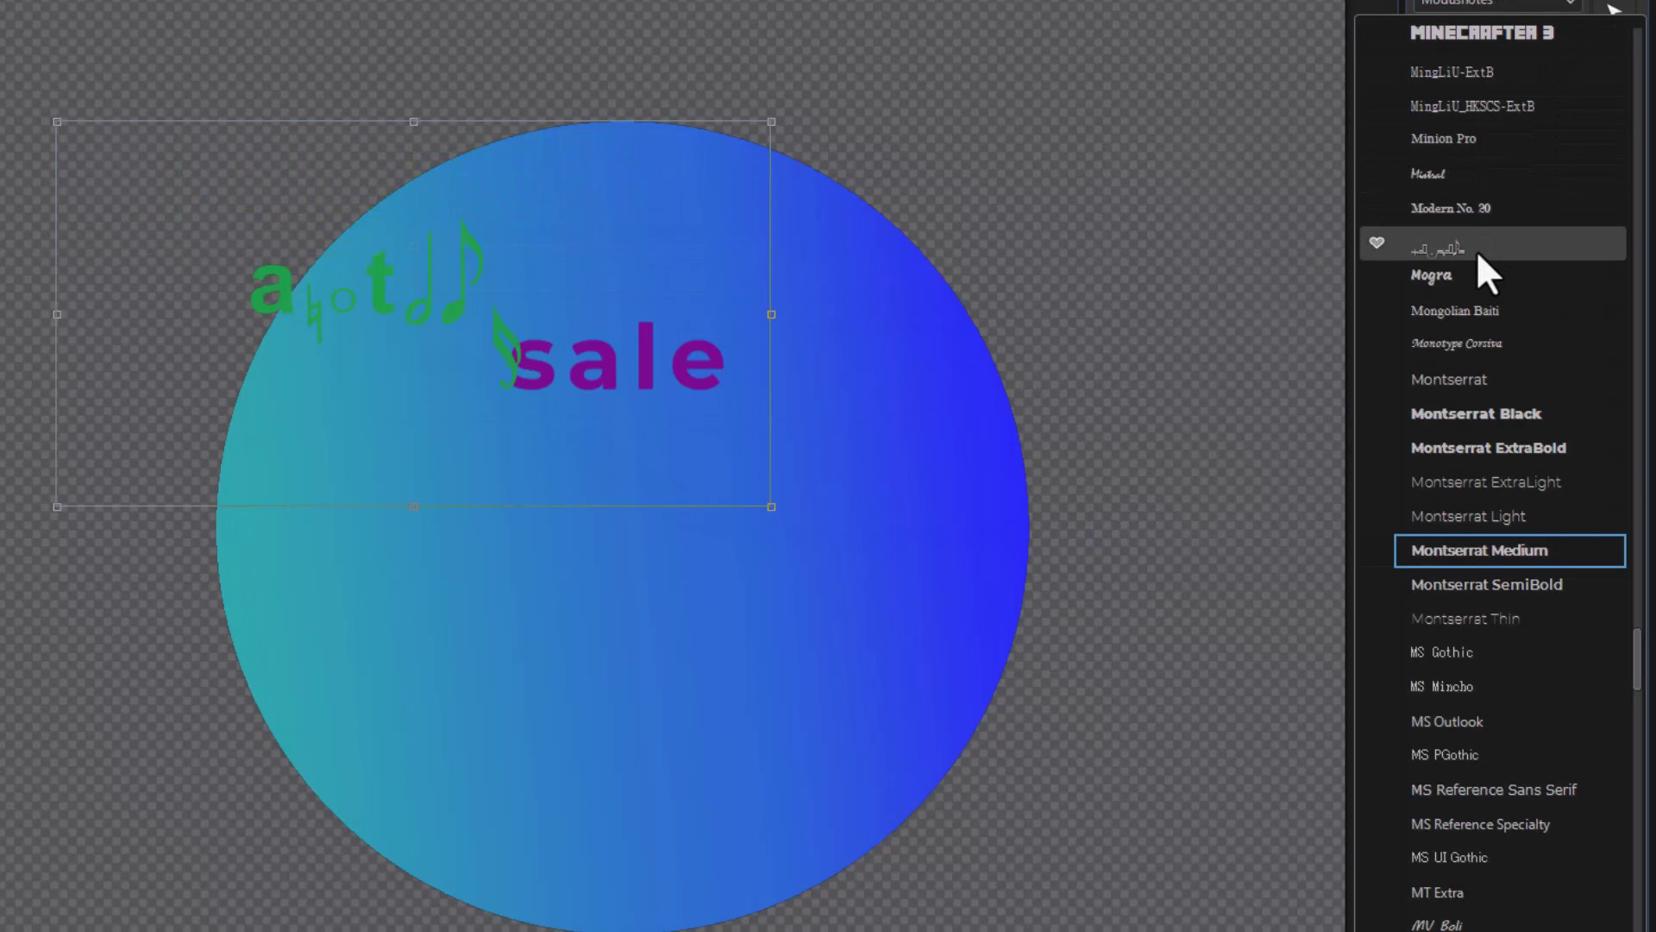
{"action": "left_click", "coordinate": [1465, 142]}
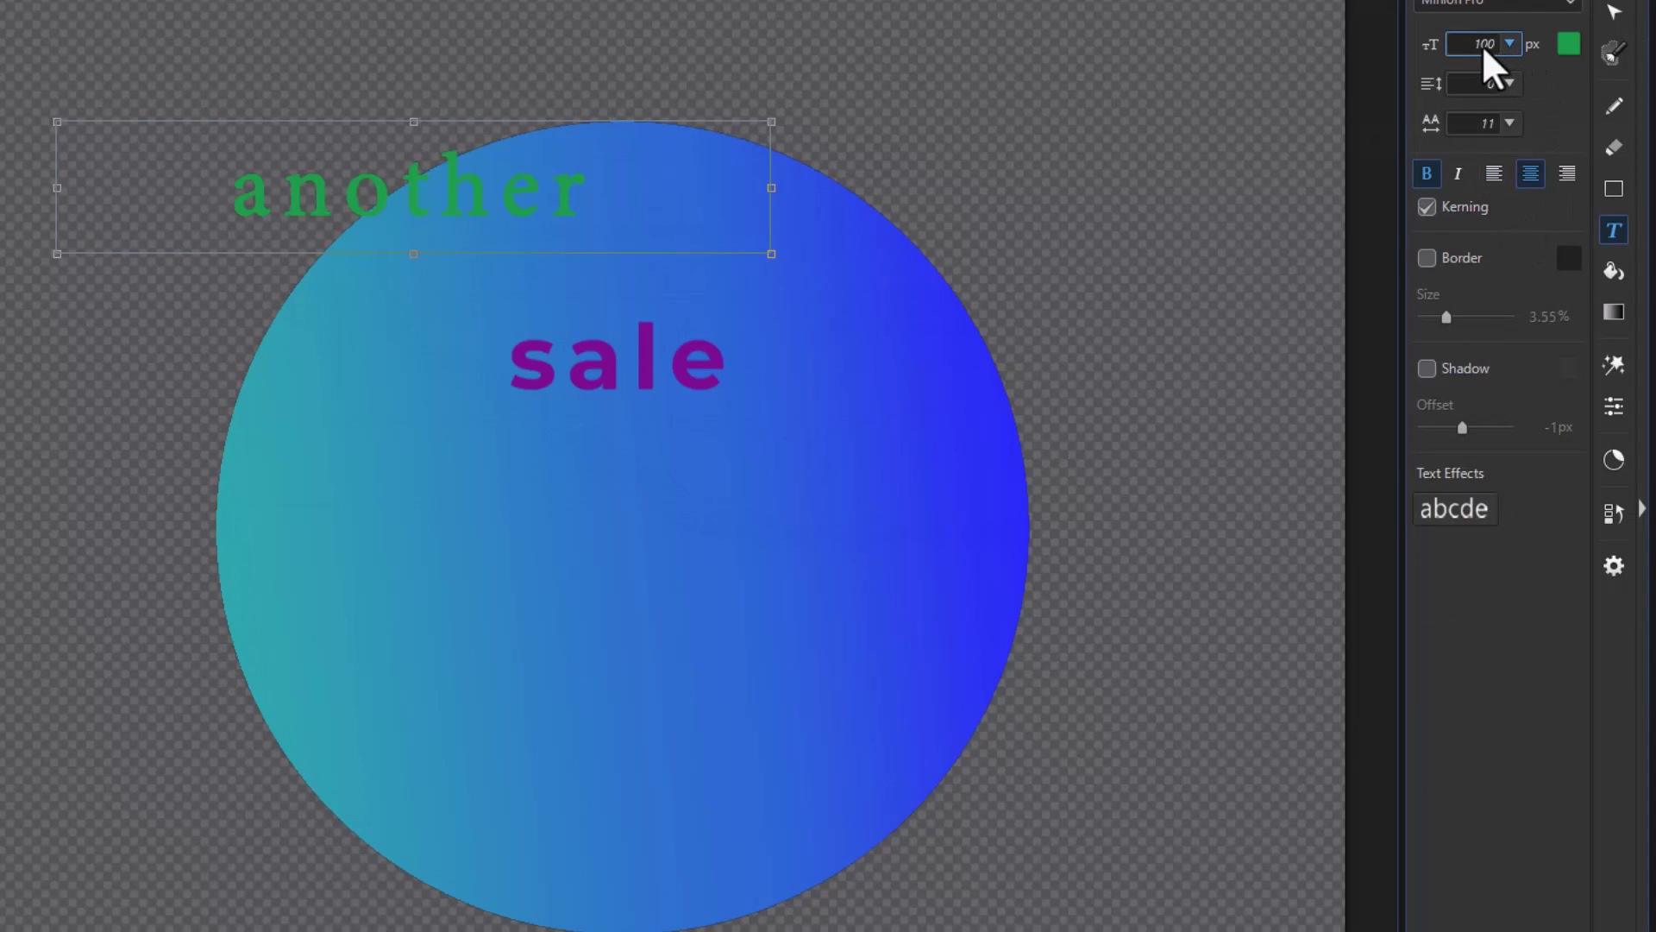
{"action": "left_click", "coordinate": [1509, 43]}
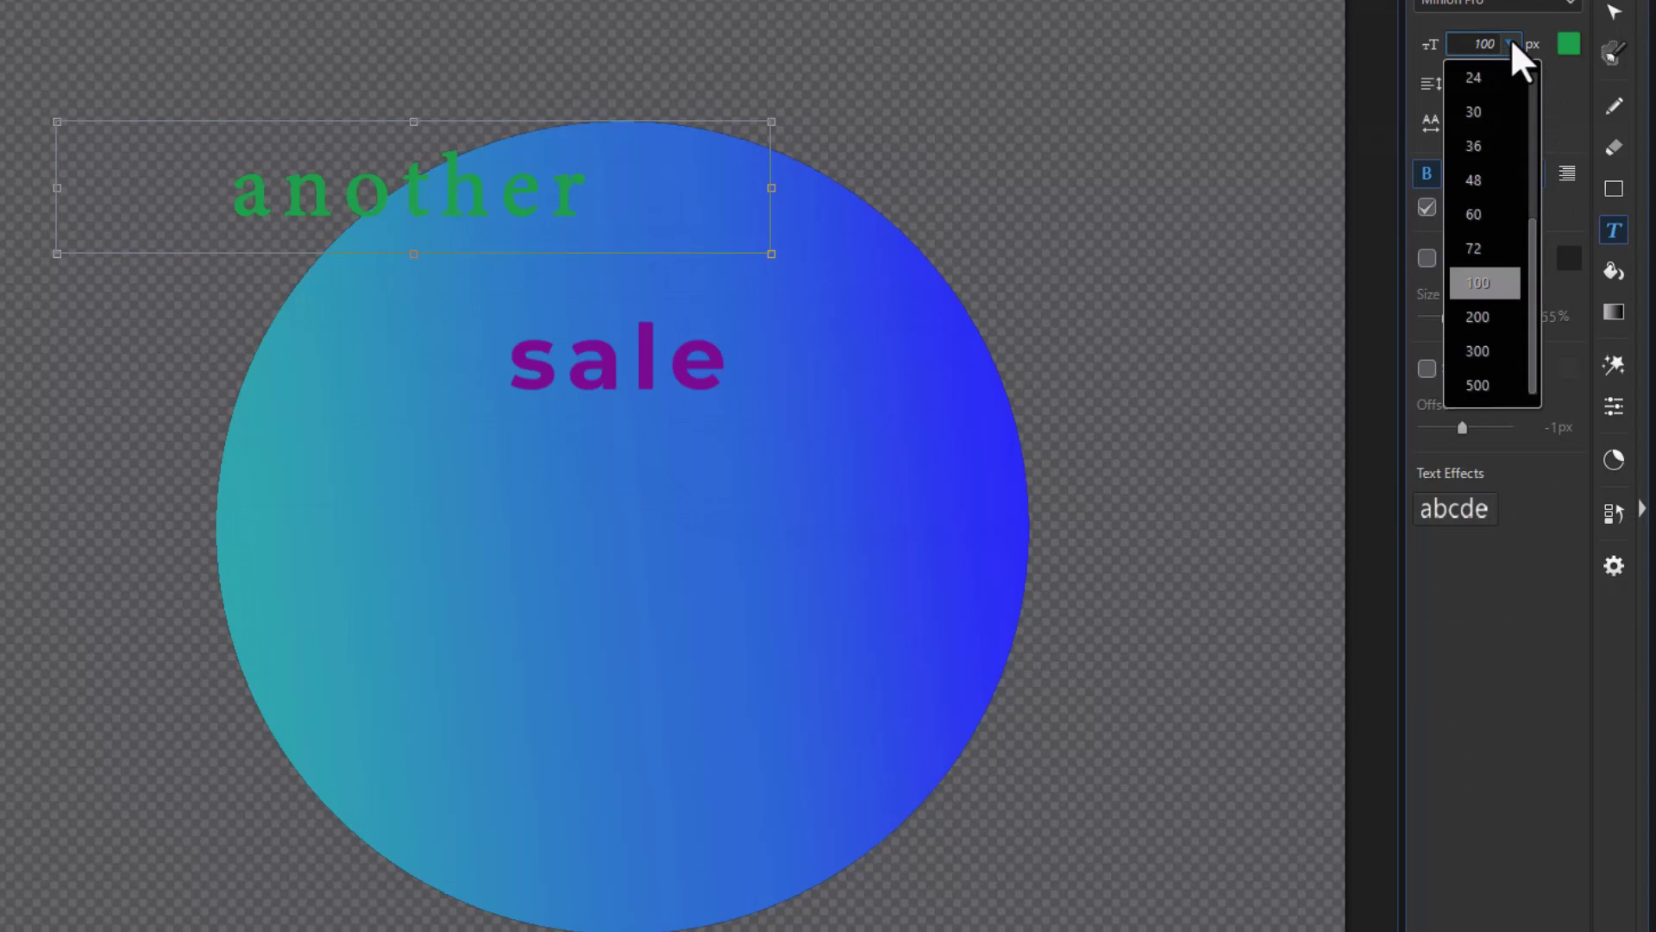
{"action": "left_click", "coordinate": [1477, 315]}
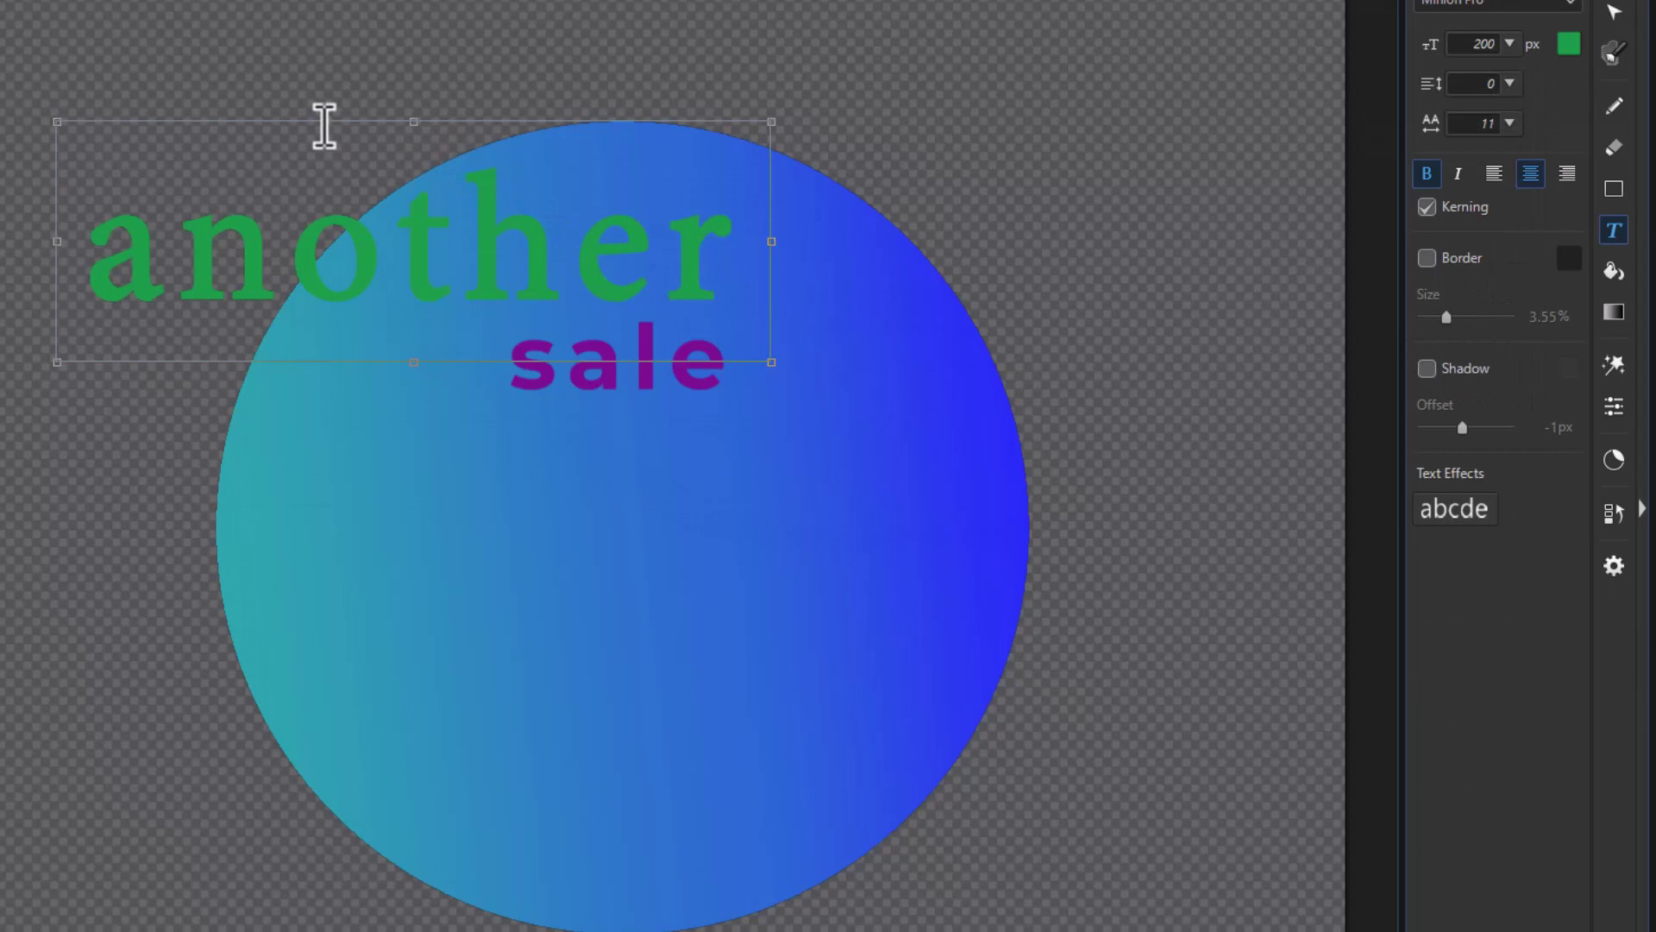
{"action": "left_click_drag", "start_coordinate": [325, 140], "coordinate": [579, 546]}
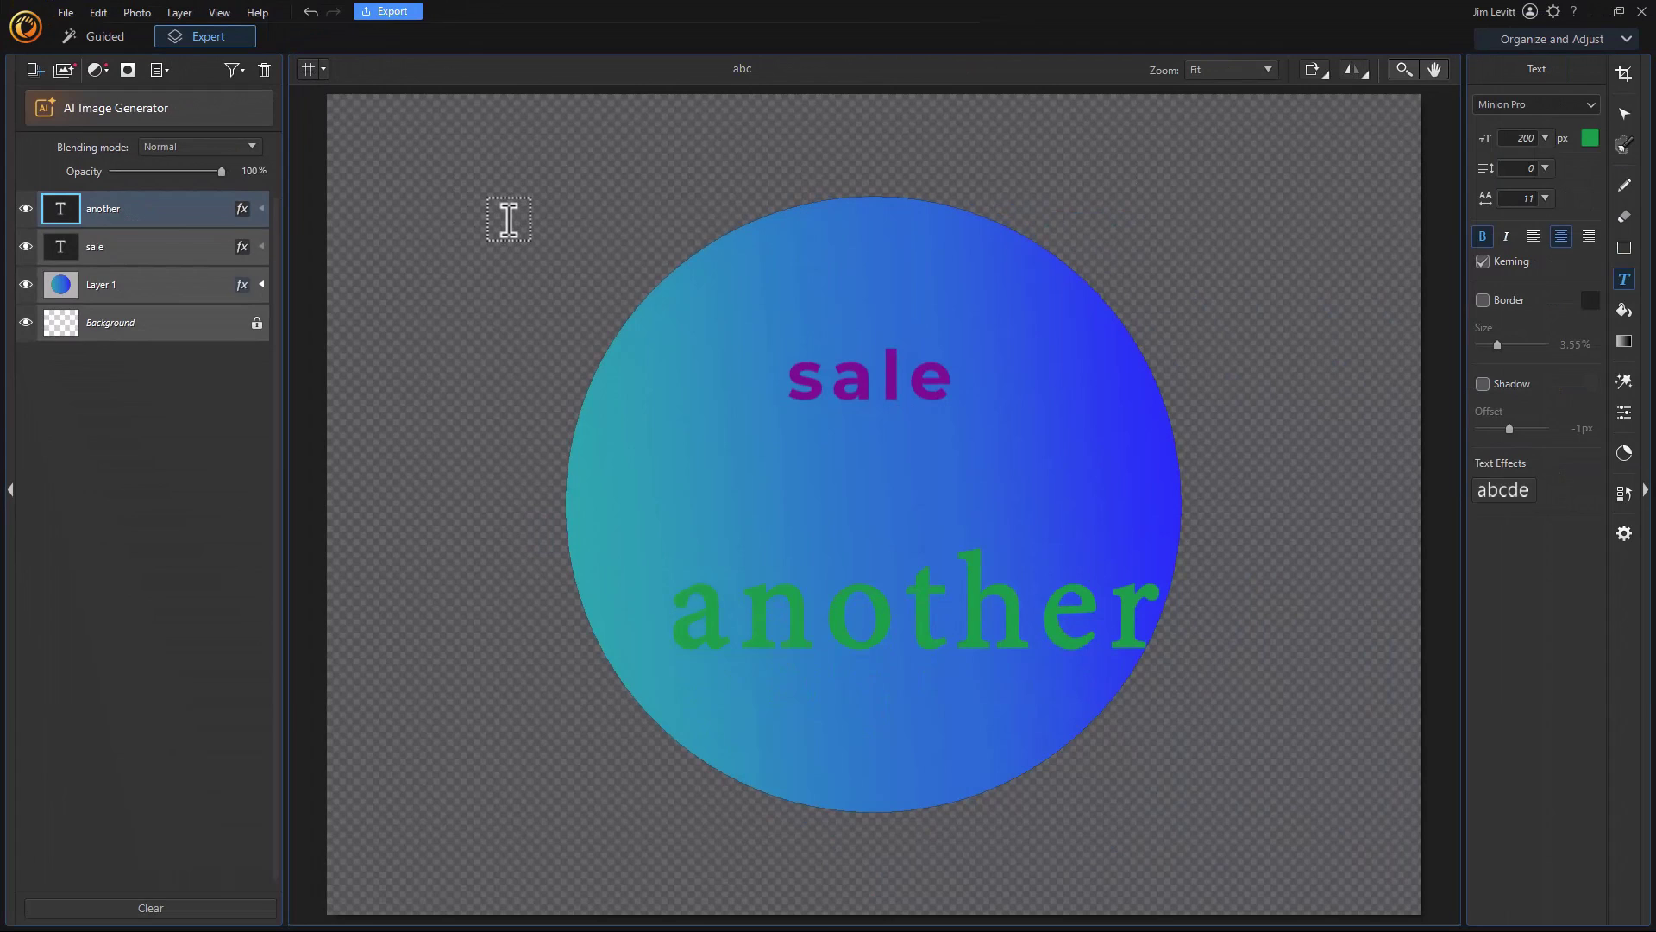
Add a new text box reading '50%' on one line left of the circle
{"action": "left_click", "coordinate": [509, 220]}
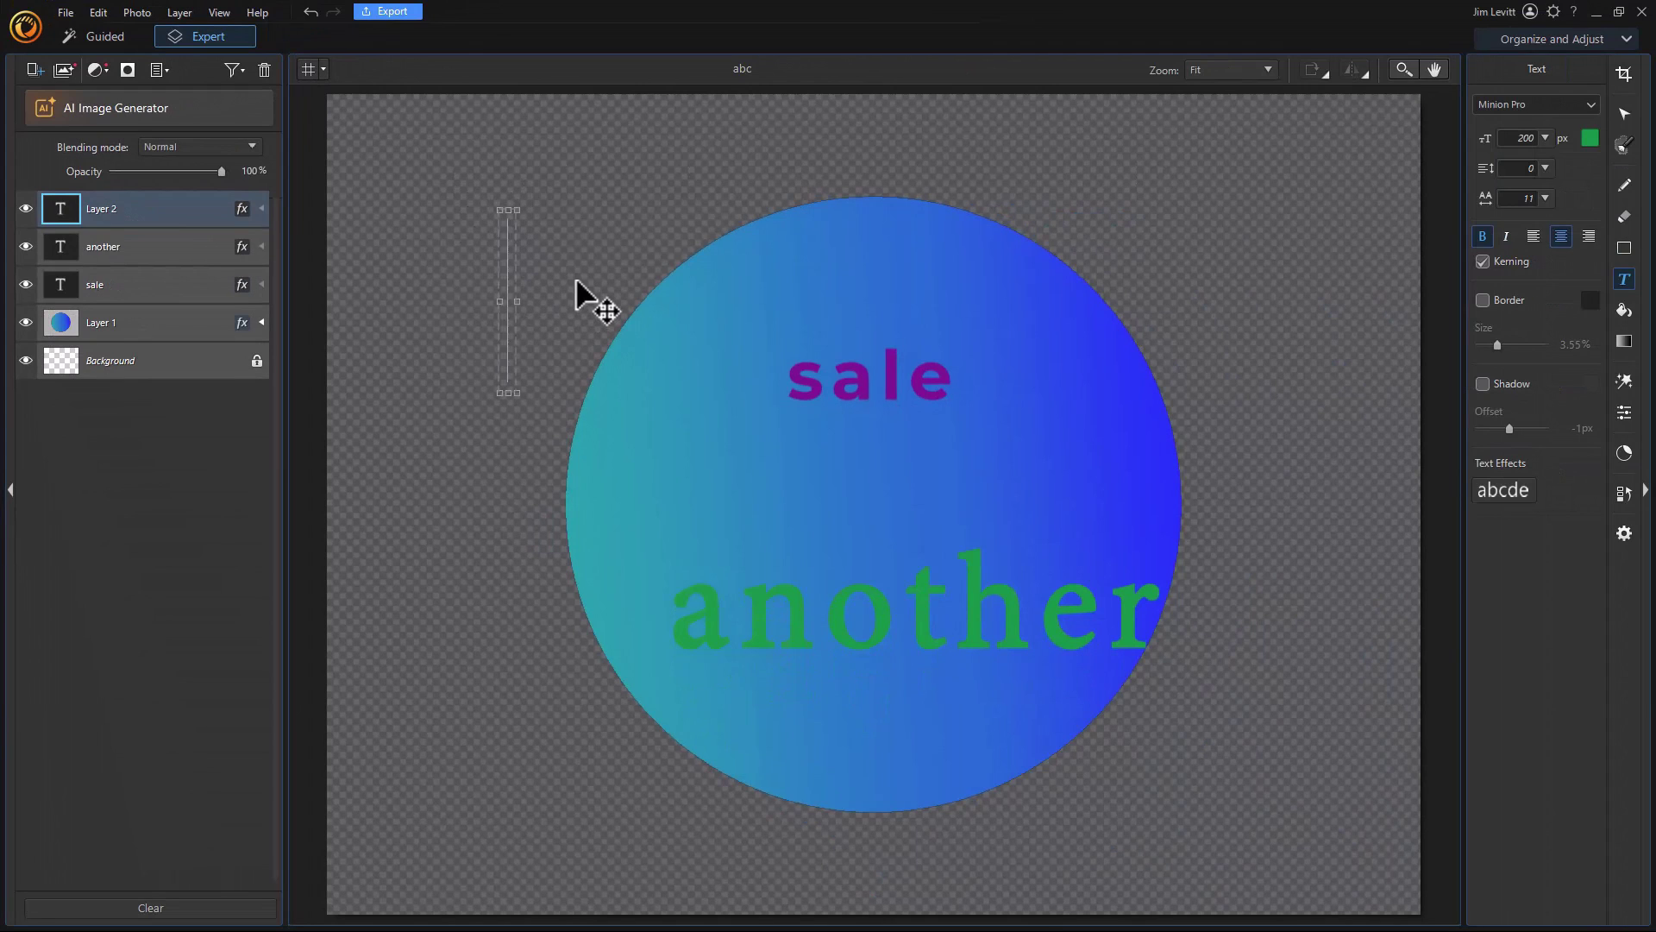
{"action": "type", "text": "50%"}
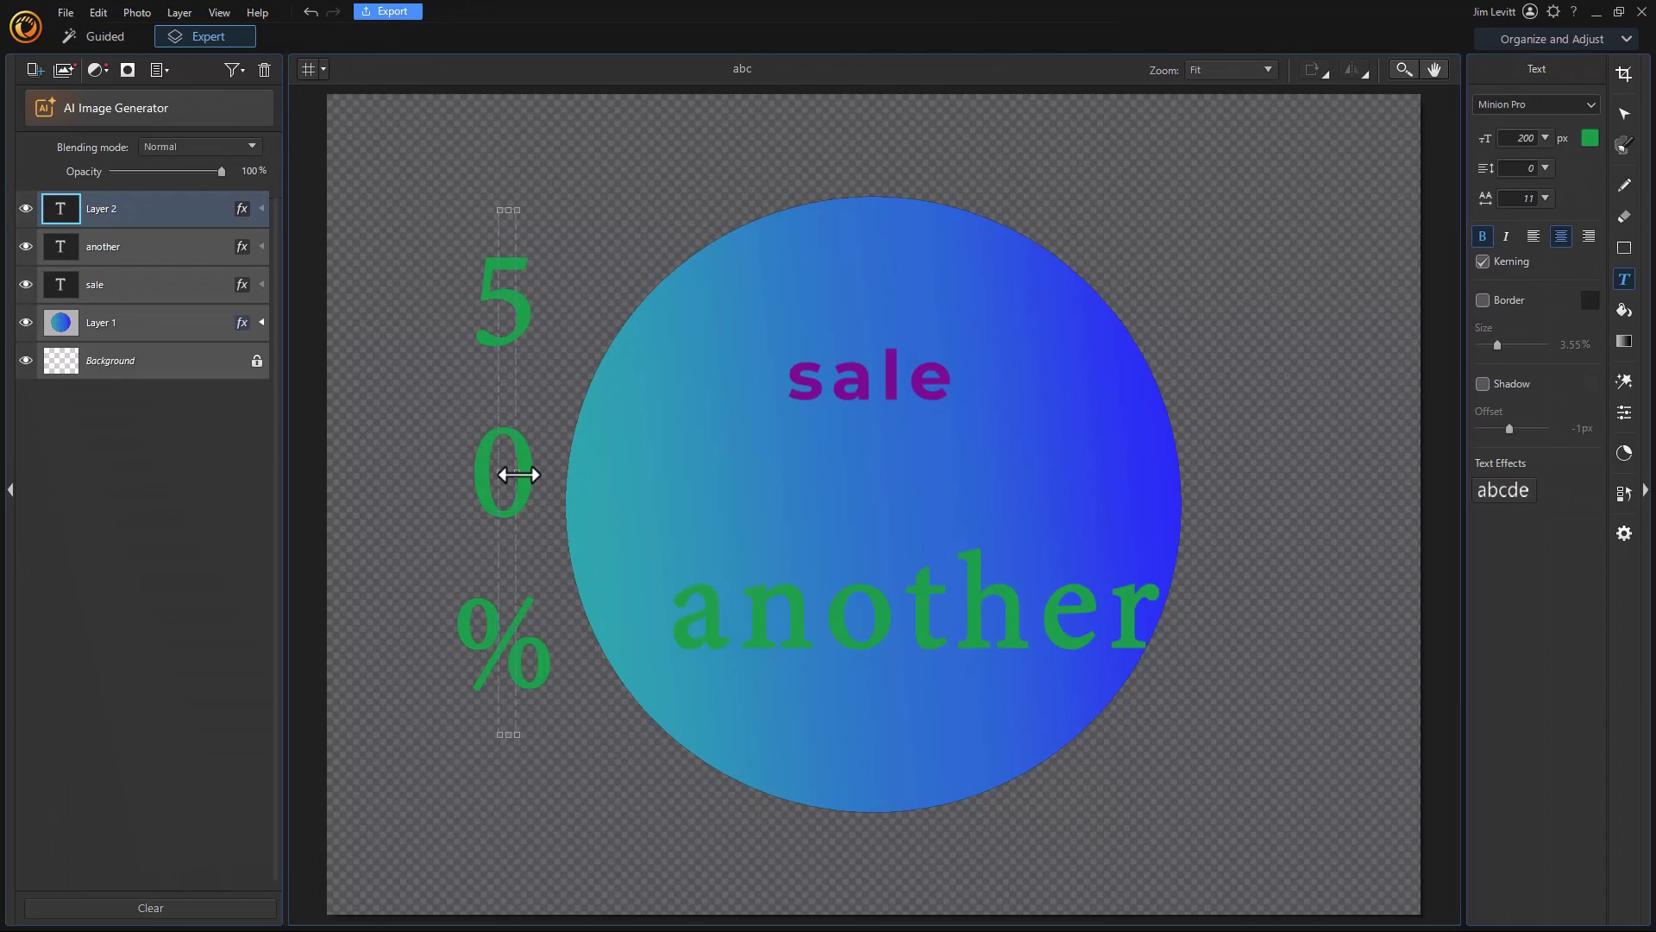
{"action": "left_click_drag", "start_coordinate": [517, 474], "coordinate": [883, 303]}
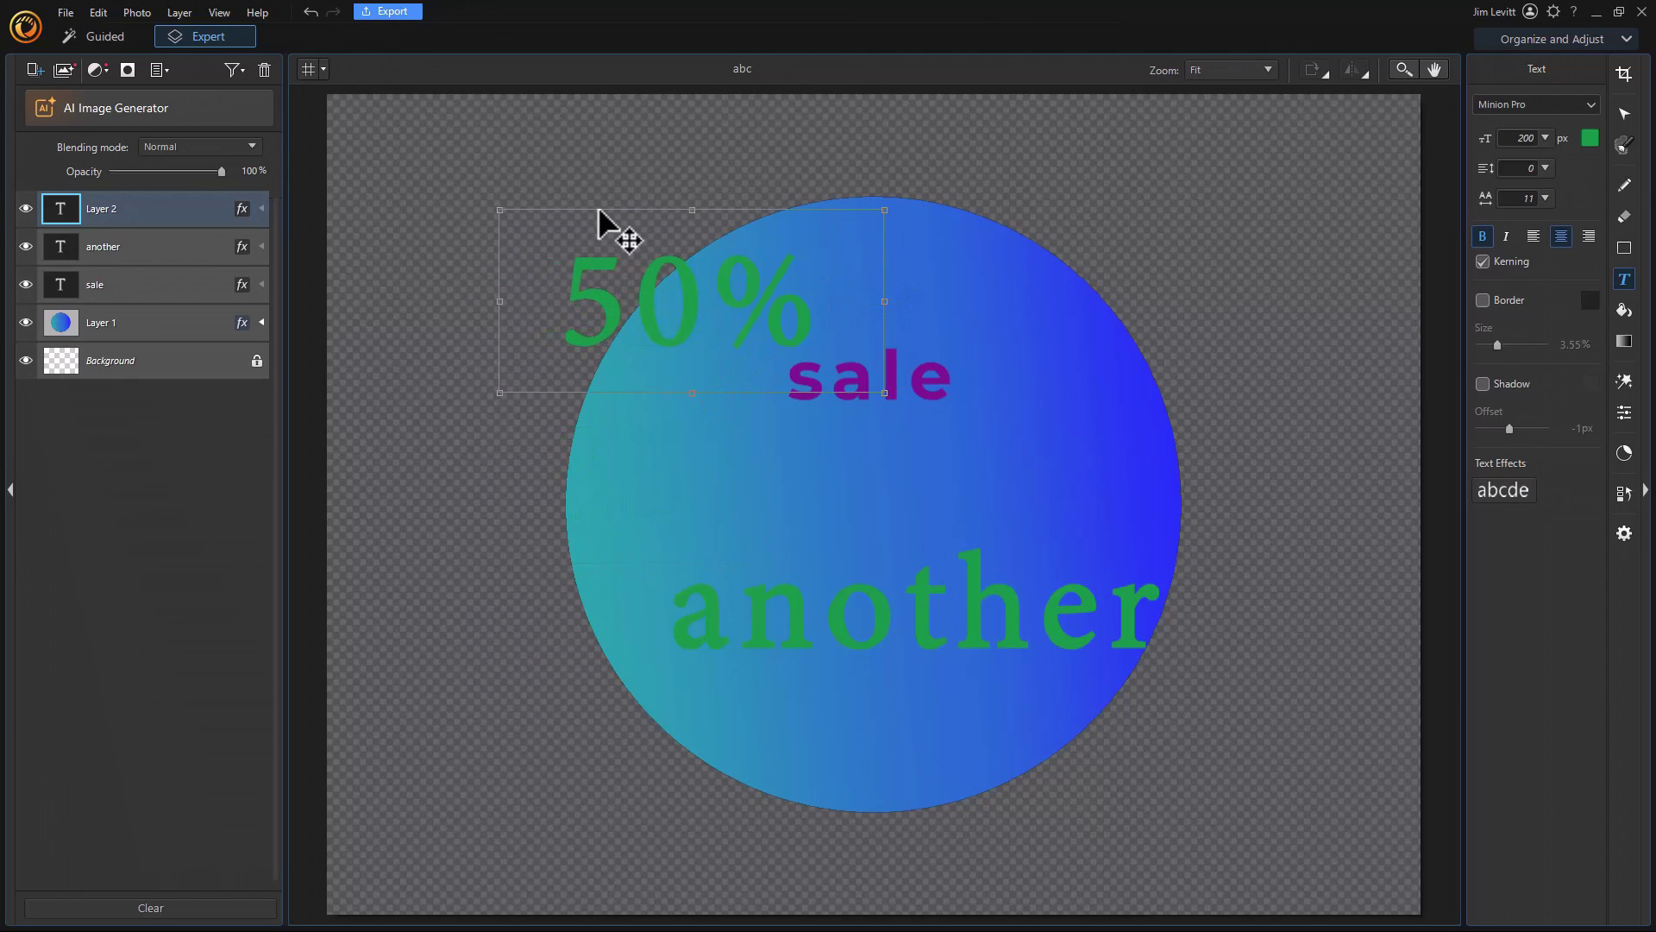
{"action": "left_click_drag", "start_coordinate": [601, 223], "coordinate": [597, 227]}
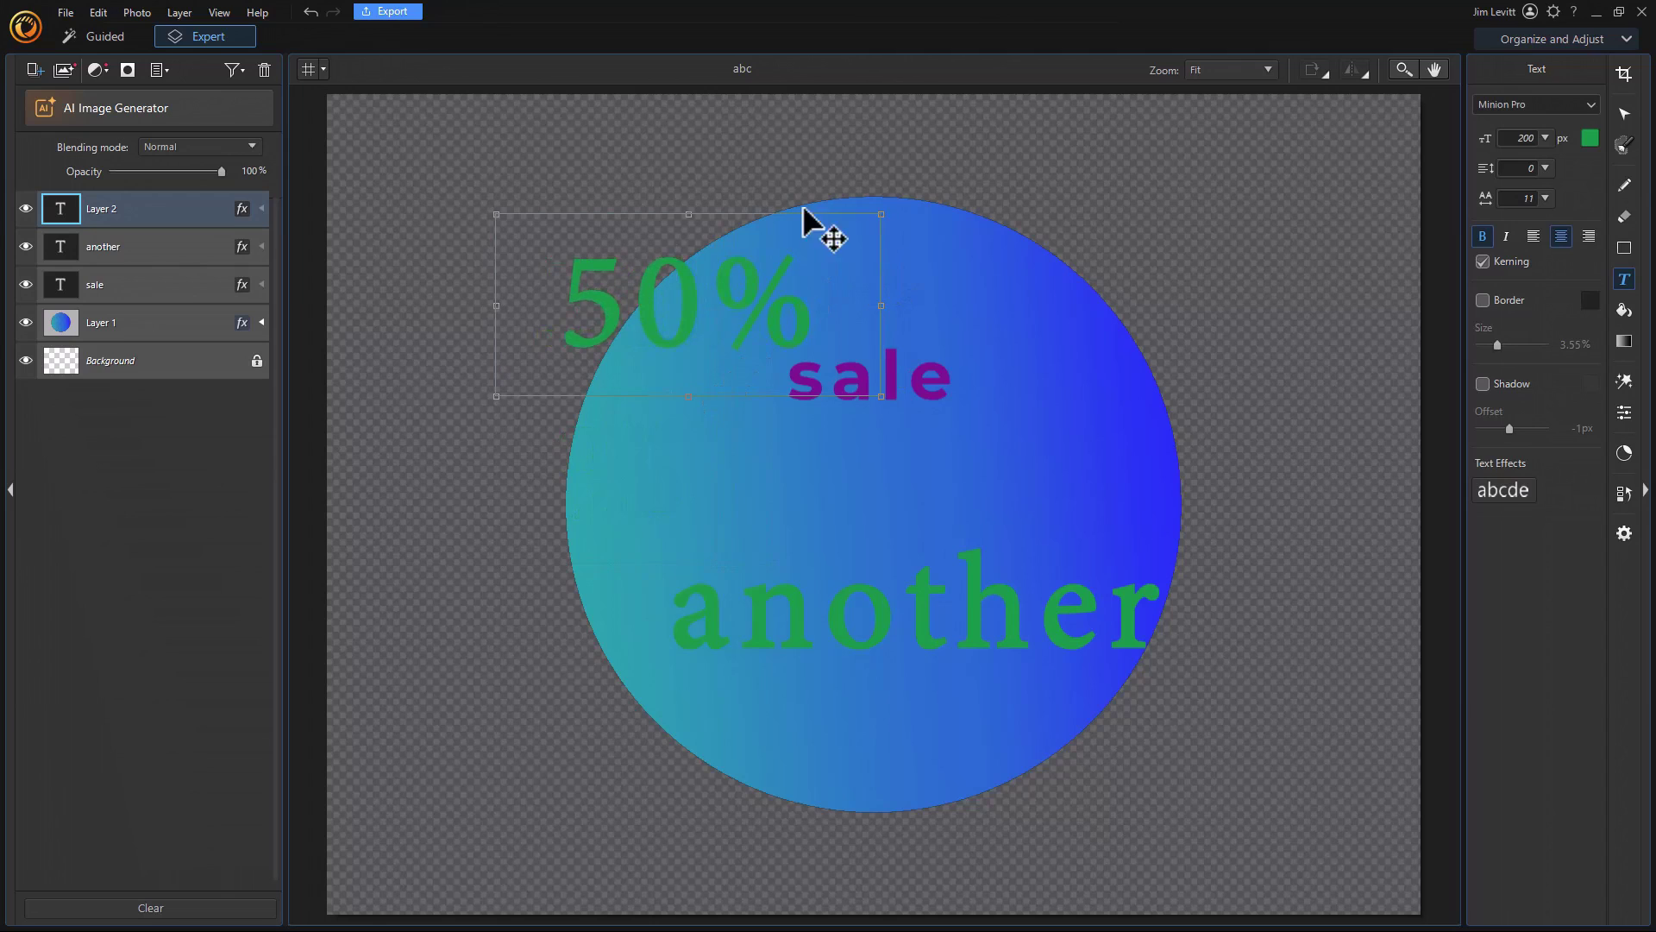
Make the 50% text white in Montserrat Black and centre it in the circle
{"action": "left_click", "coordinate": [1588, 138]}
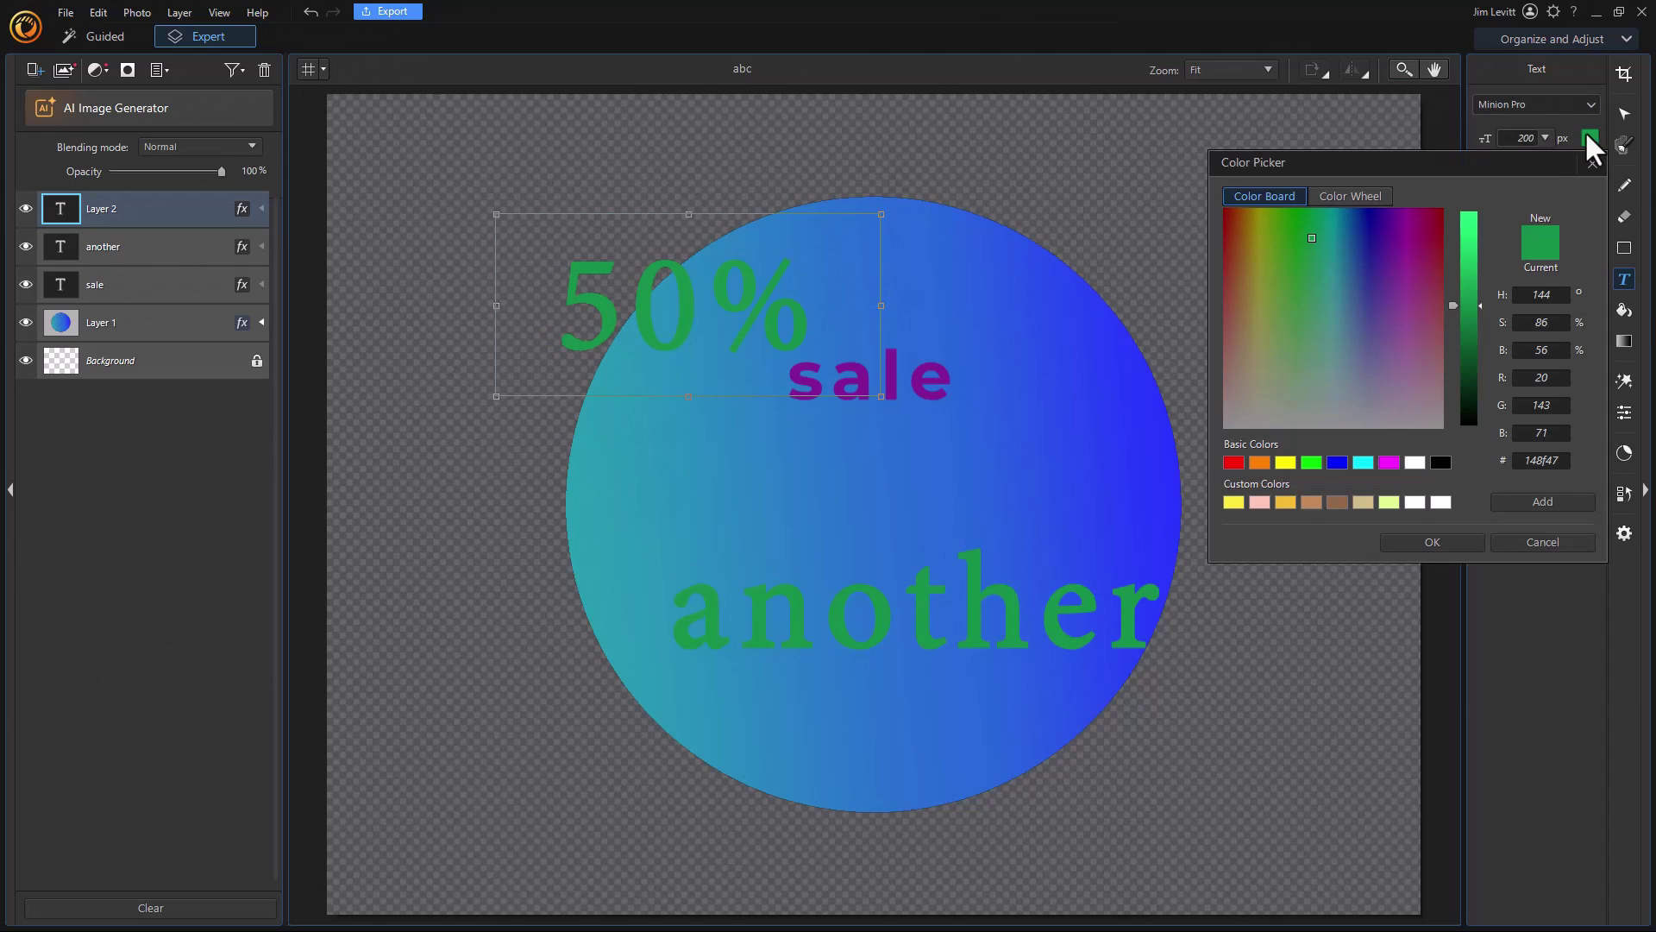
{"action": "left_click", "coordinate": [1415, 462]}
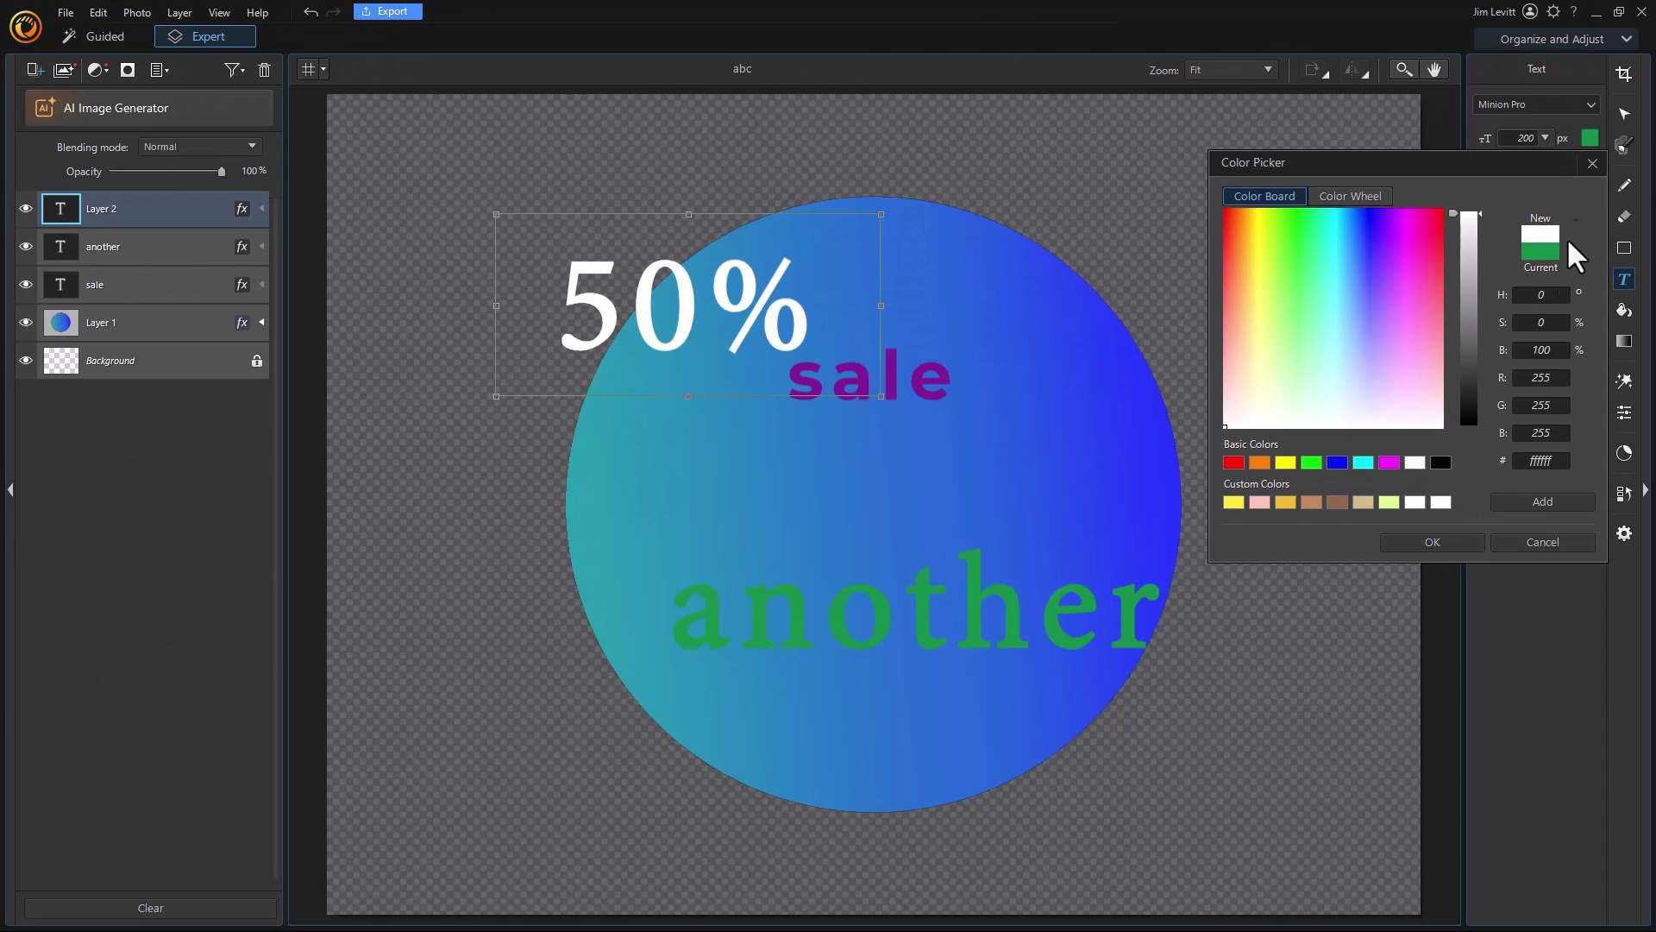
{"action": "left_click", "coordinate": [1446, 538]}
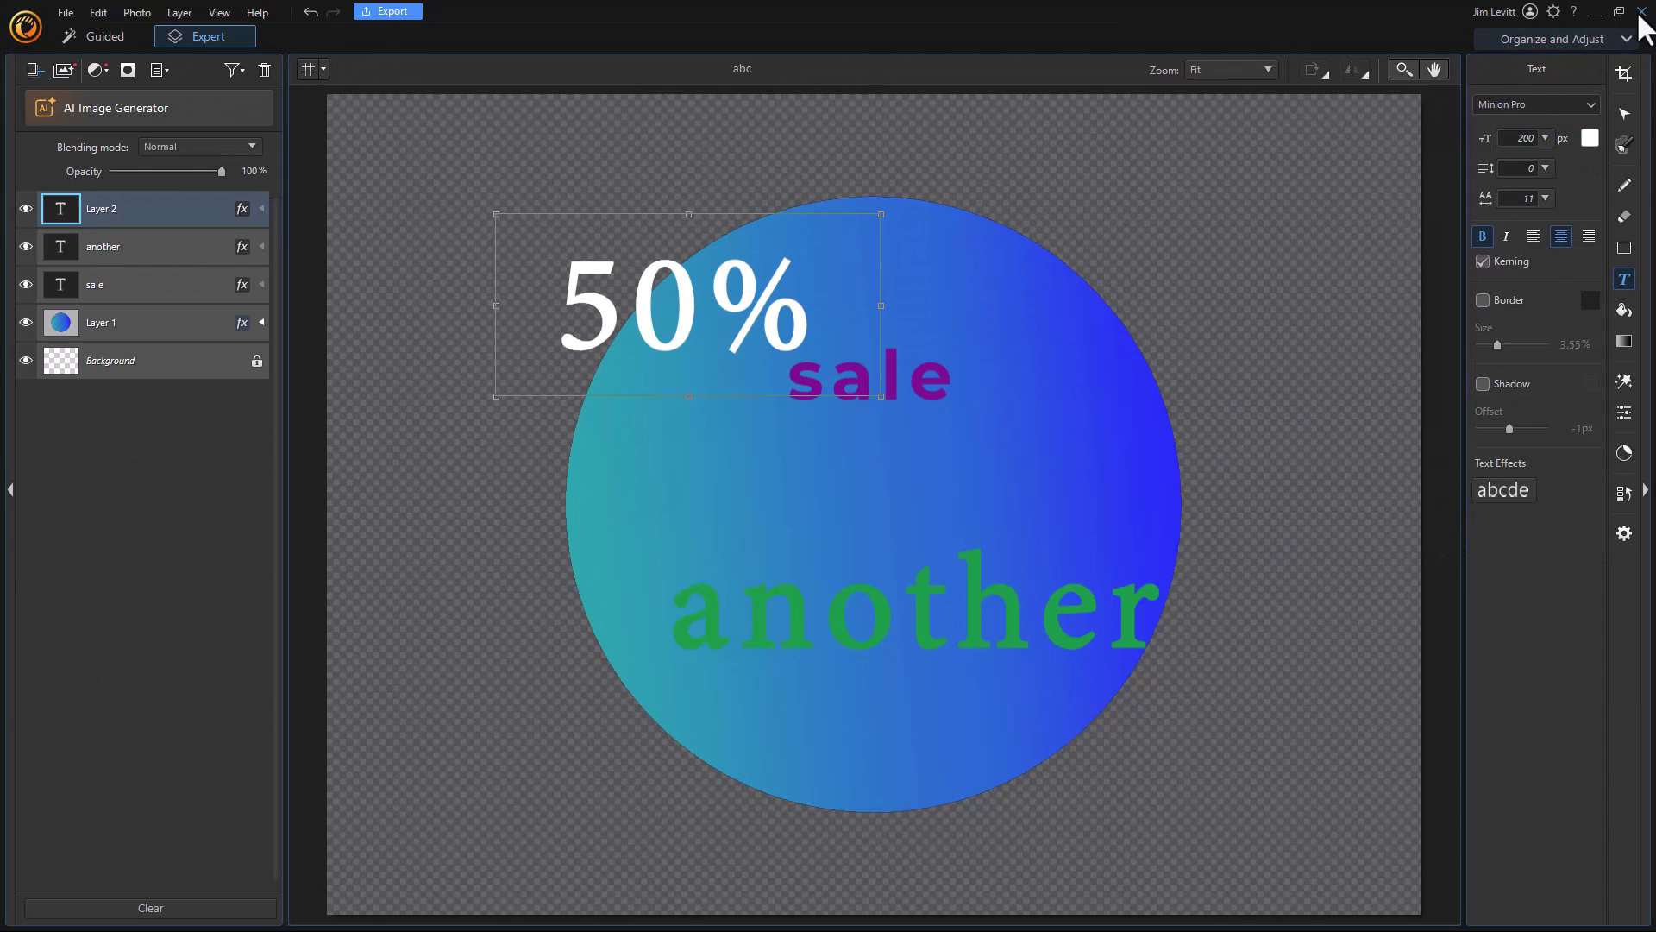
{"action": "left_click", "coordinate": [1591, 103]}
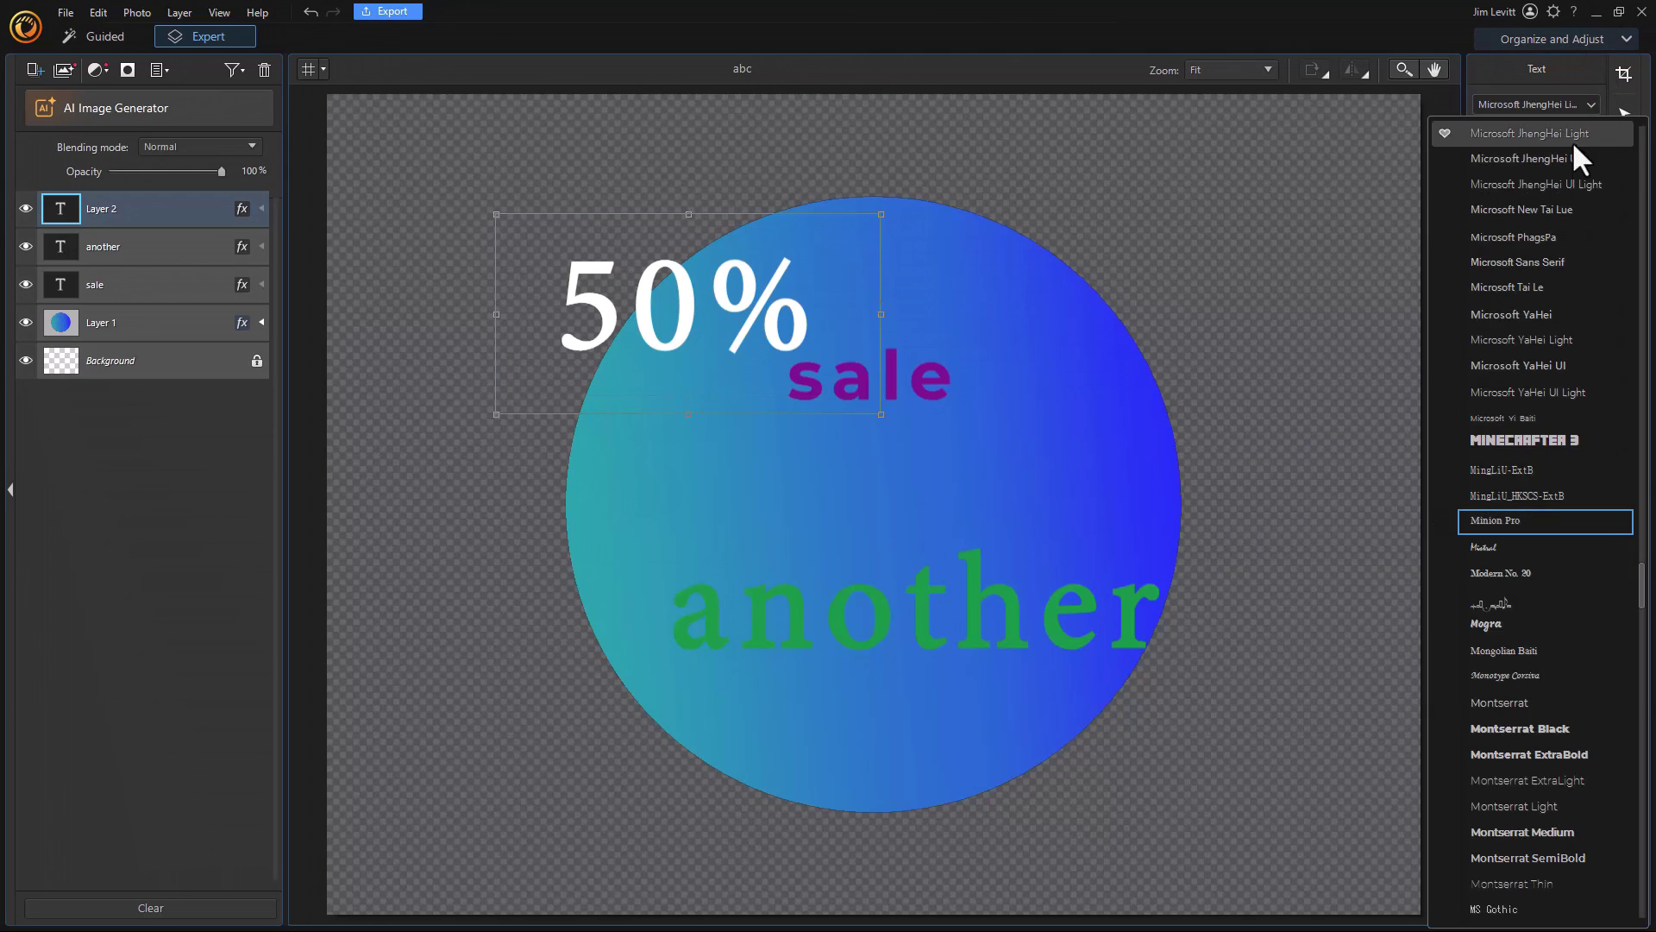
{"action": "left_click", "coordinate": [1536, 733]}
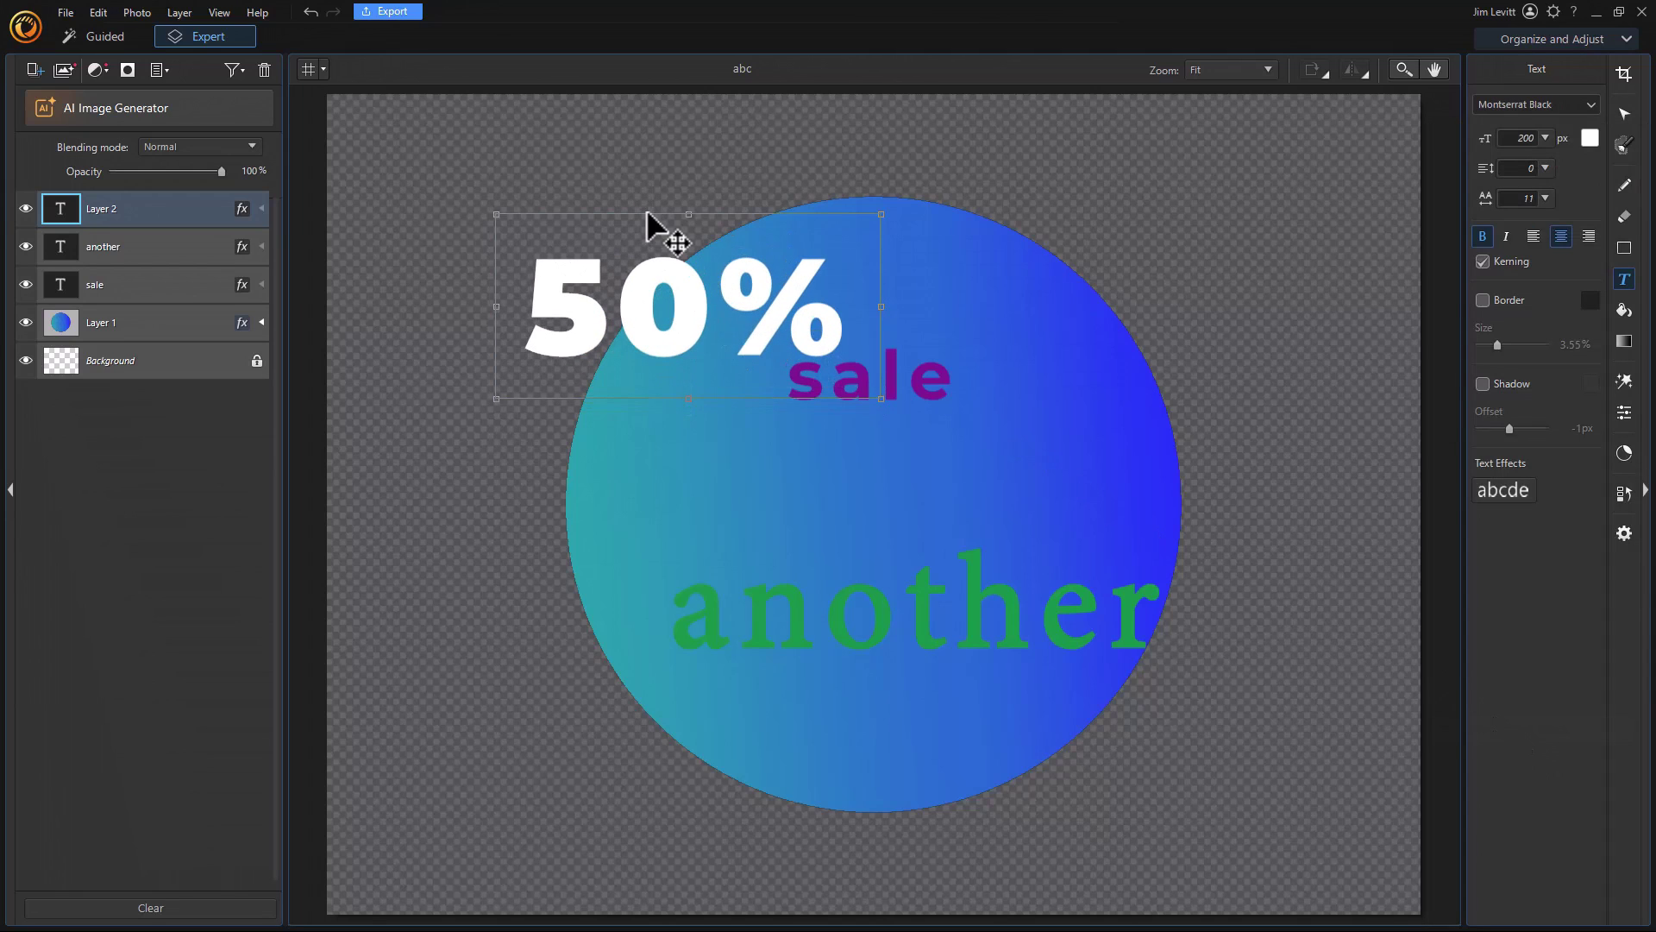
{"action": "left_click_drag", "start_coordinate": [651, 215], "coordinate": [830, 380]}
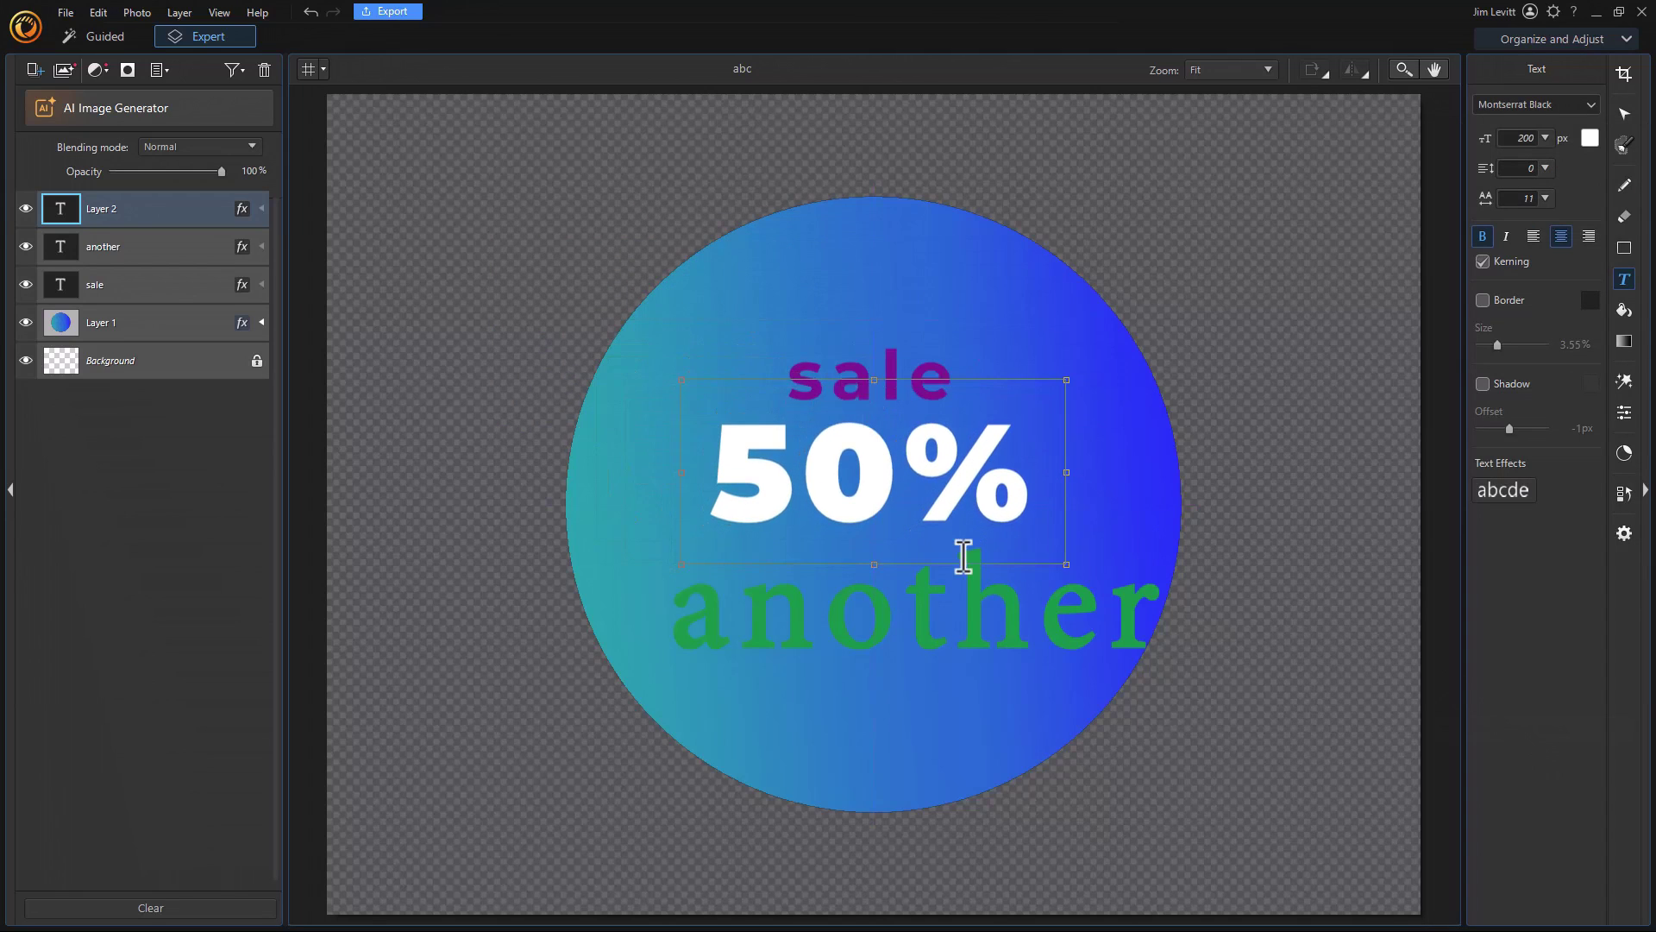
Give the another text a 1.42% black border and centre it horizontally under 50%
{"action": "left_click", "coordinate": [178, 257]}
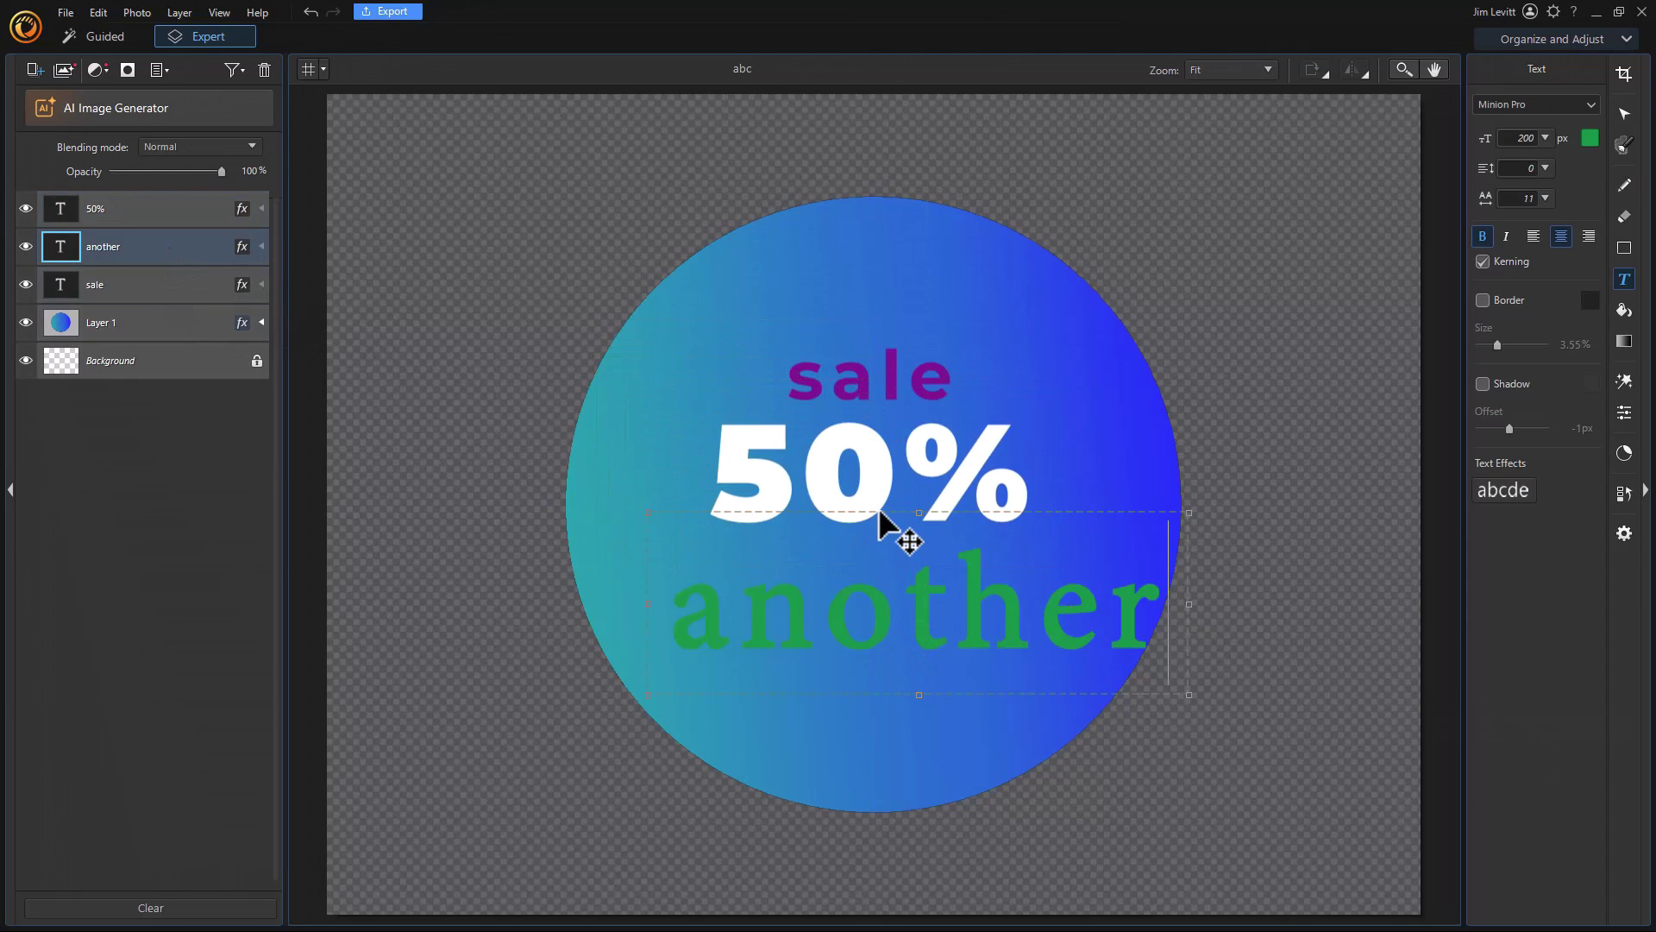
{"action": "left_click_drag", "start_coordinate": [880, 512], "coordinate": [847, 505]}
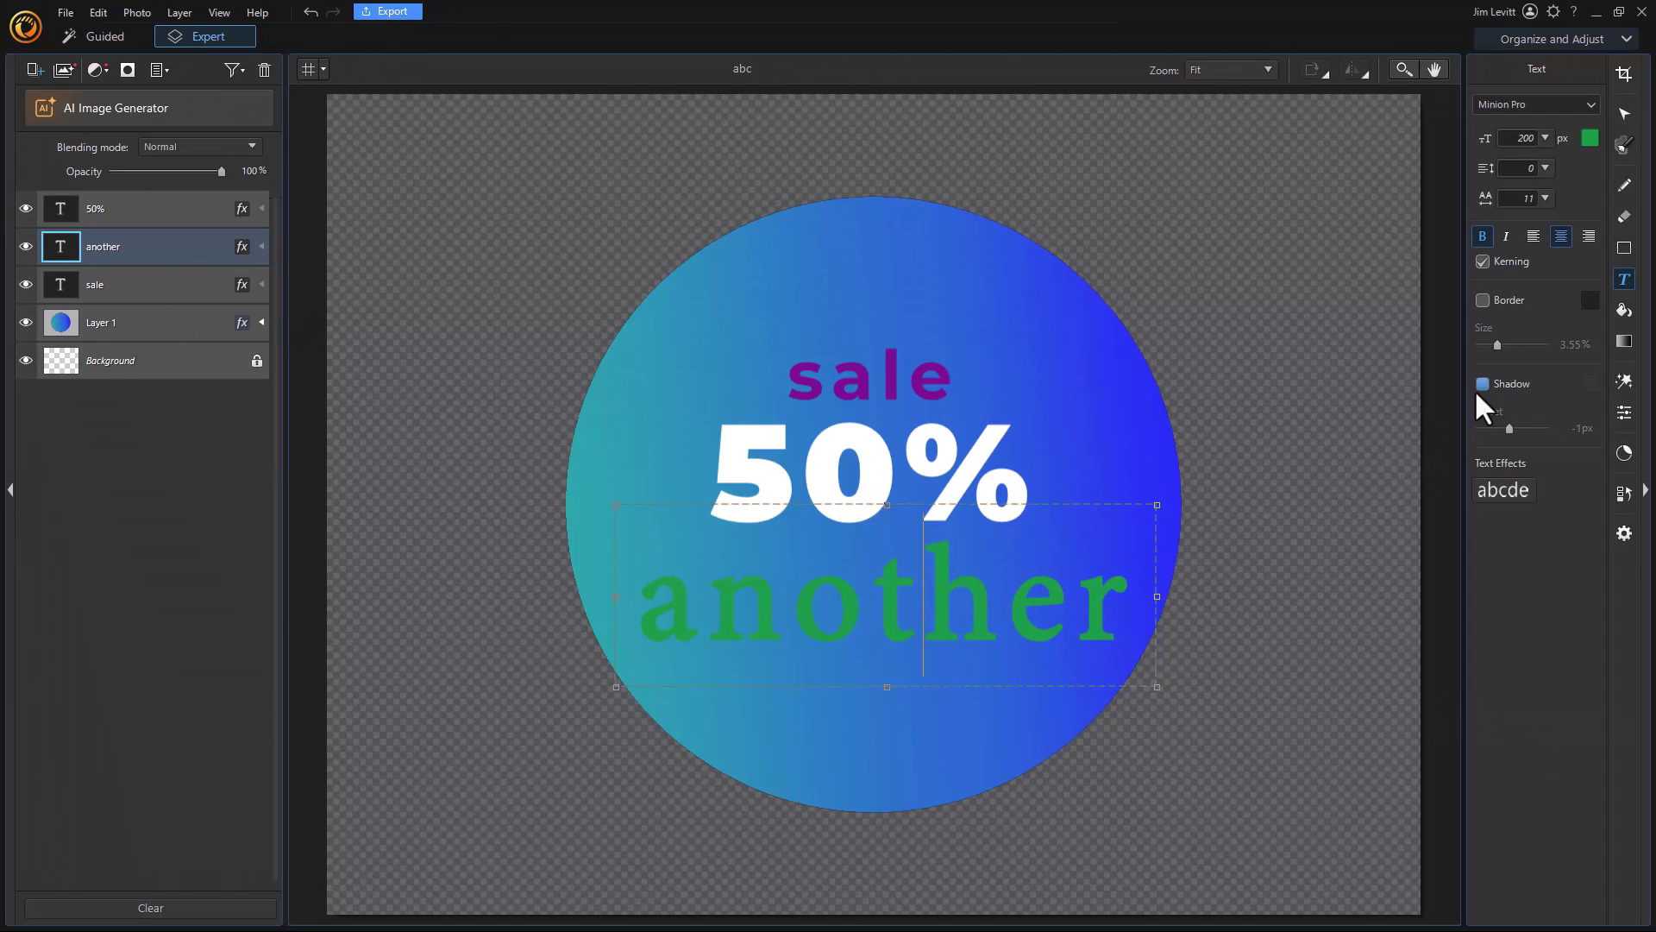
{"action": "left_click", "coordinate": [1494, 299]}
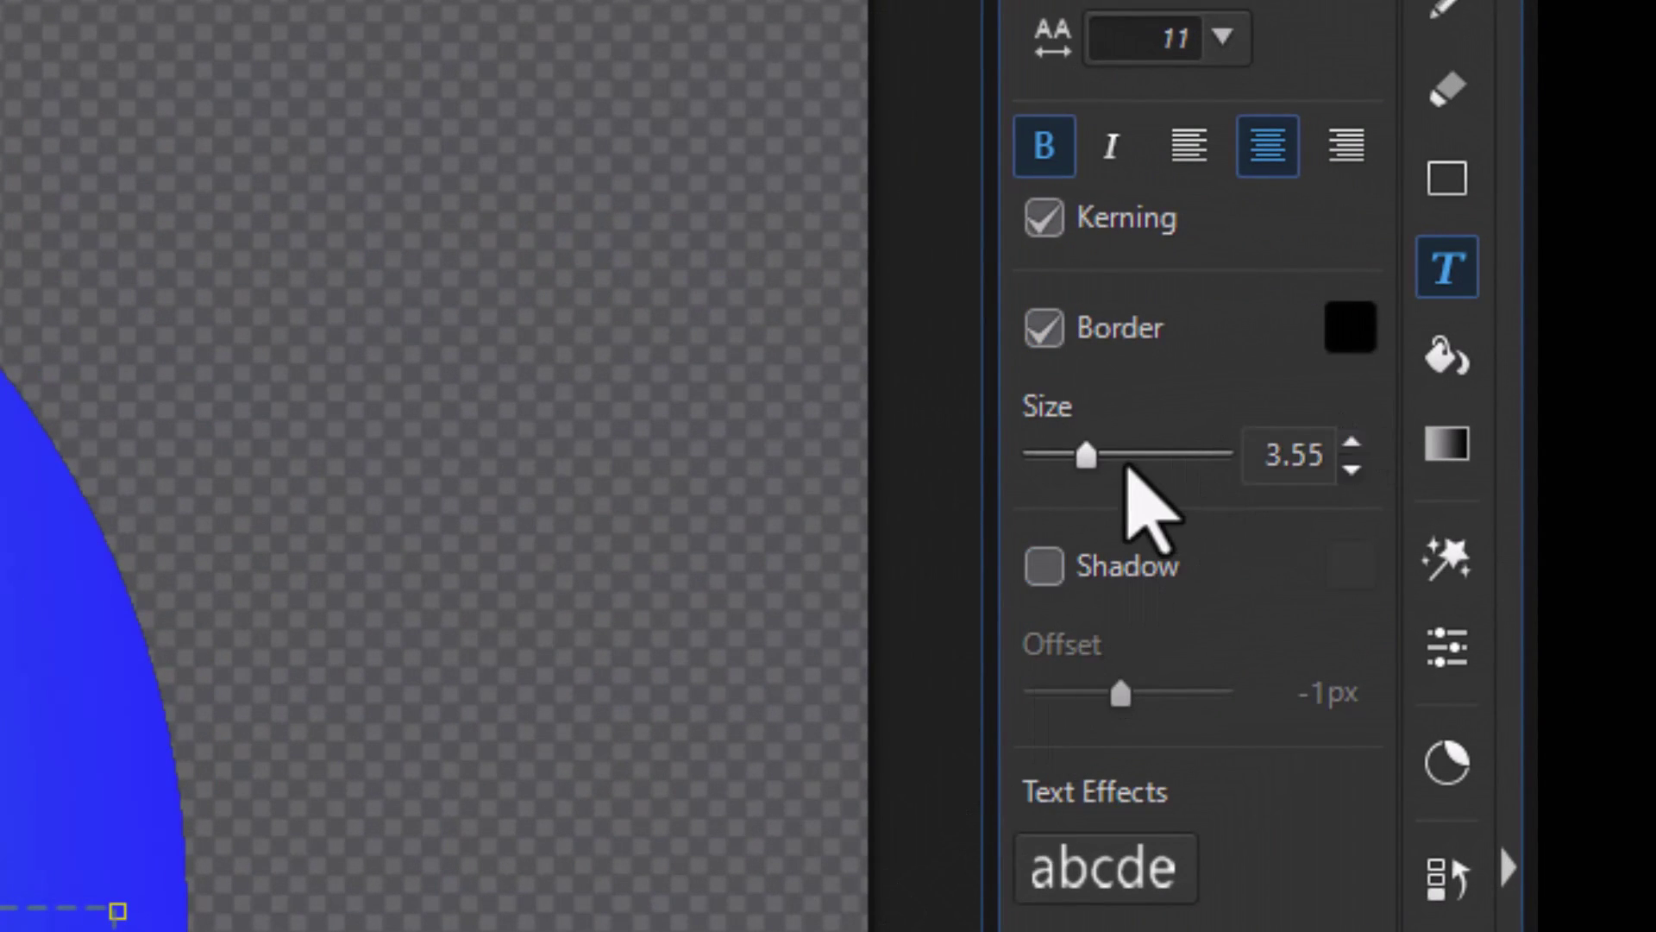
{"action": "left_click_drag", "start_coordinate": [1084, 457], "coordinate": [1044, 466]}
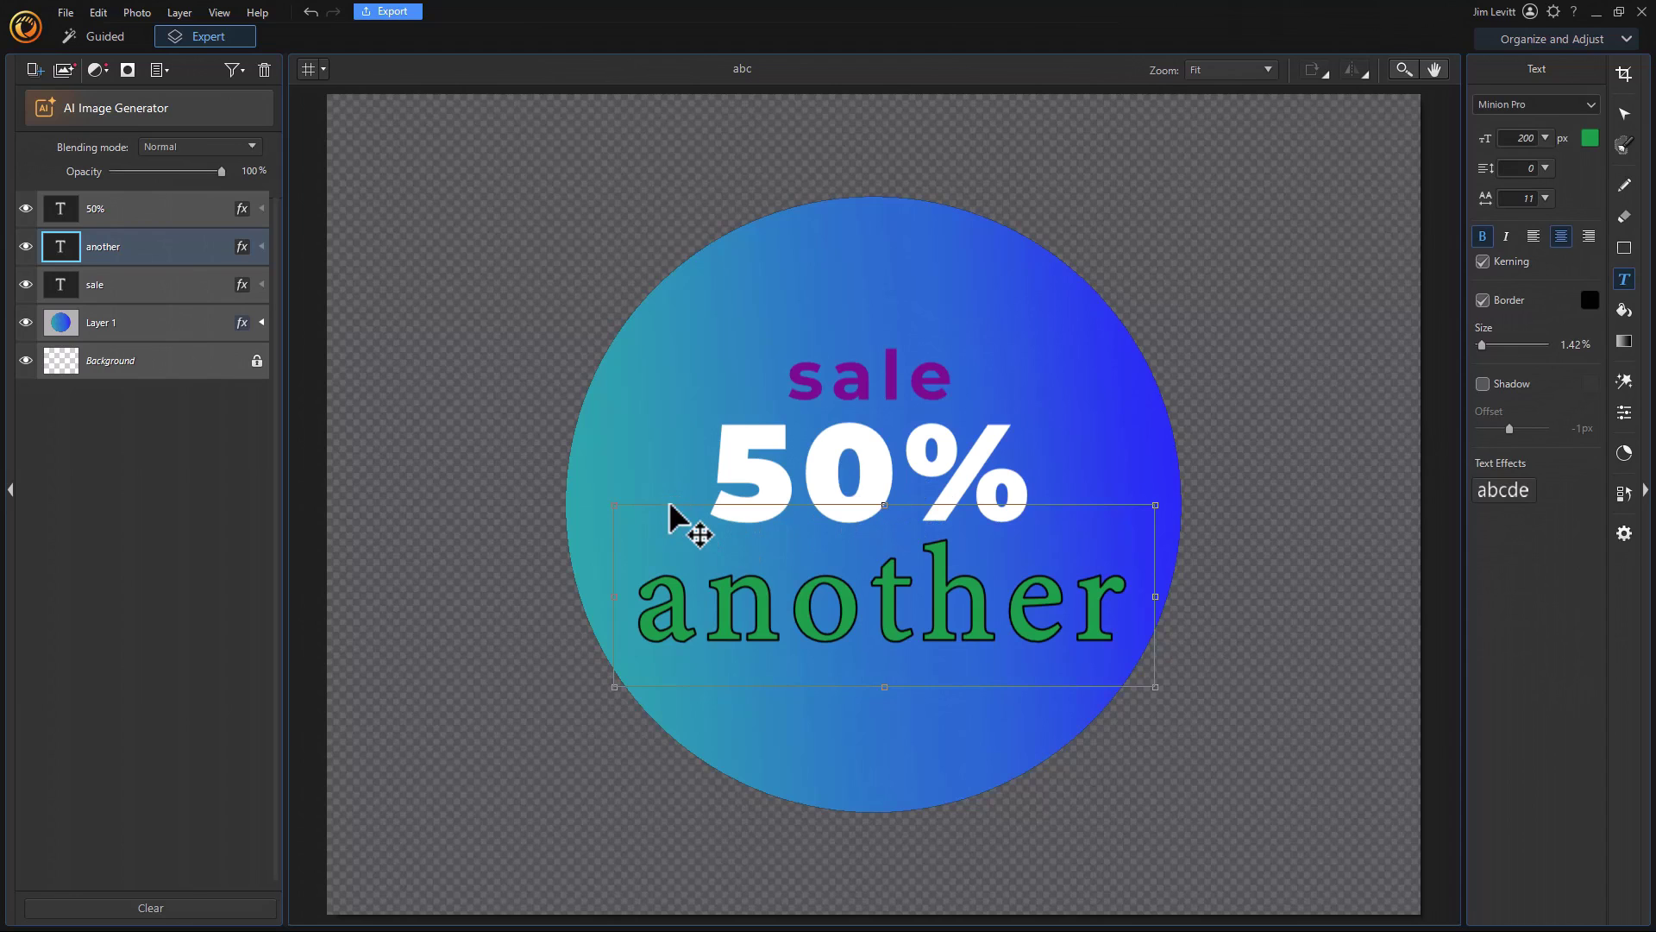
{"action": "left_click_drag", "start_coordinate": [670, 505], "coordinate": [660, 509]}
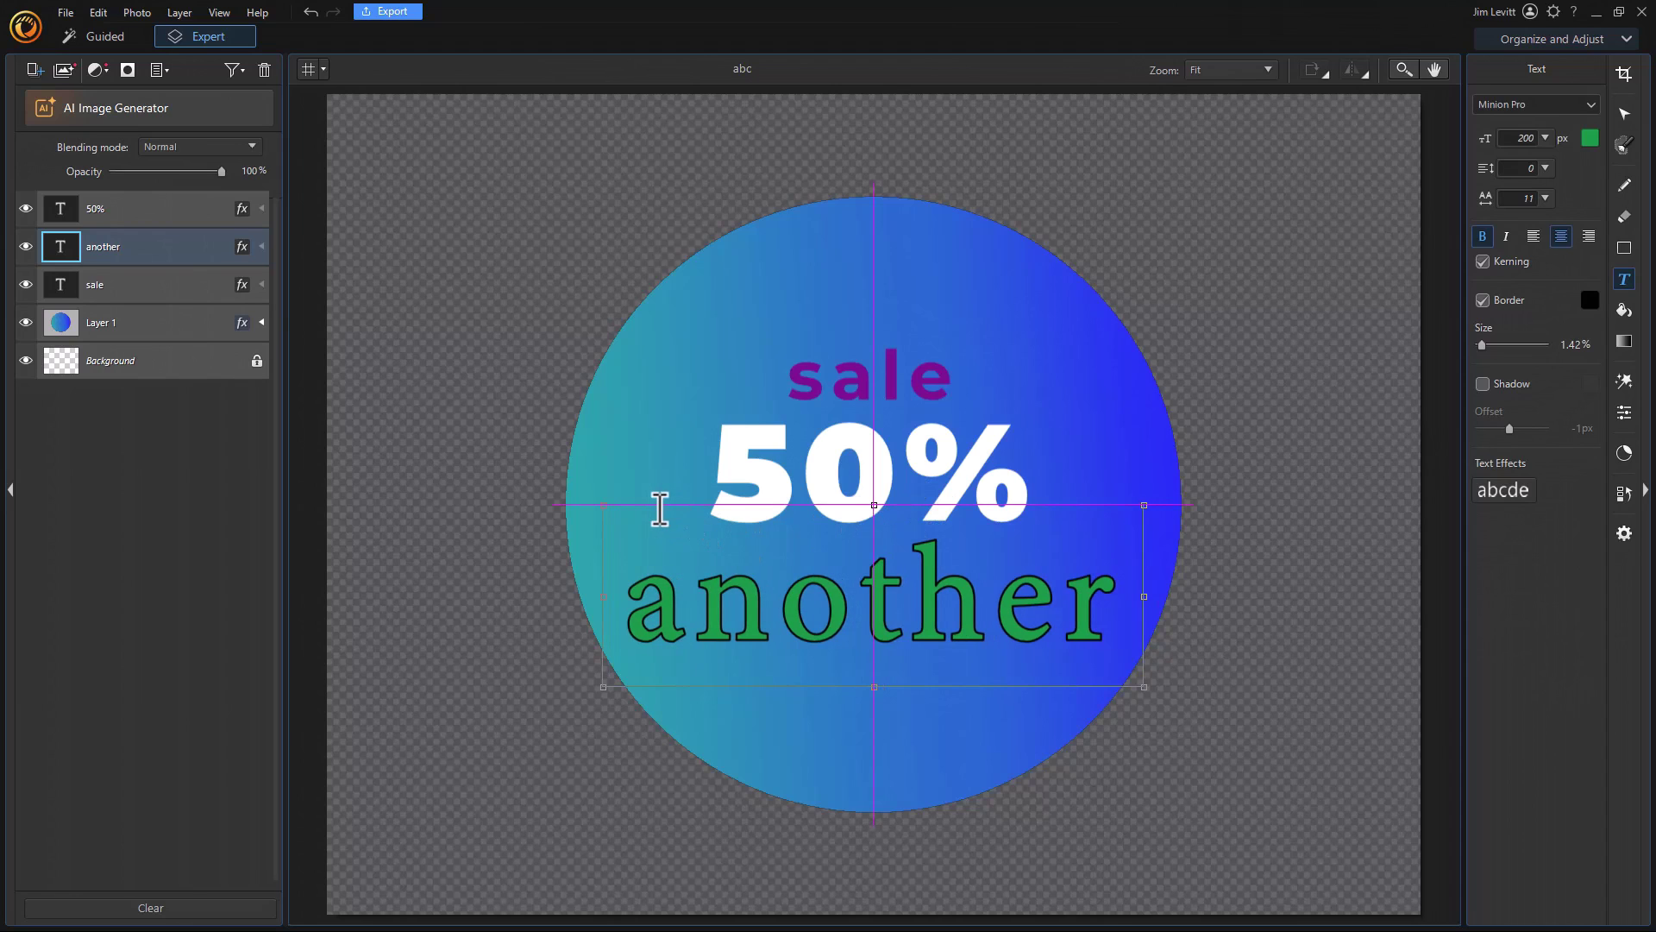
{"action": "left_click", "coordinate": [1256, 252]}
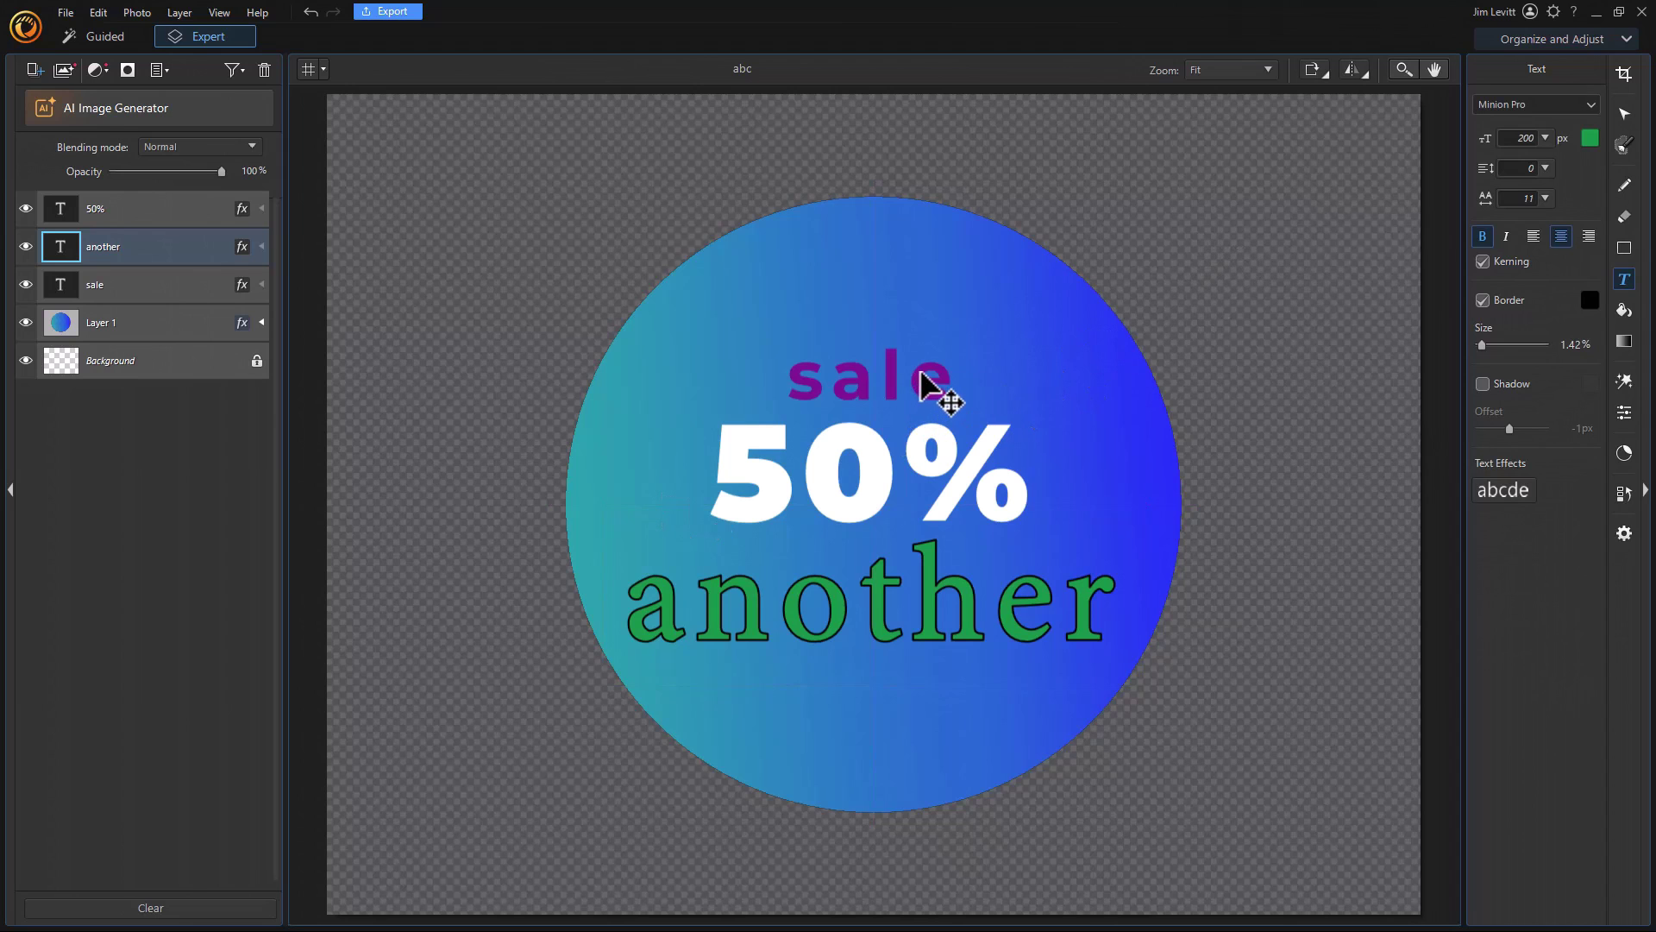
{"action": "left_click", "coordinate": [1268, 263]}
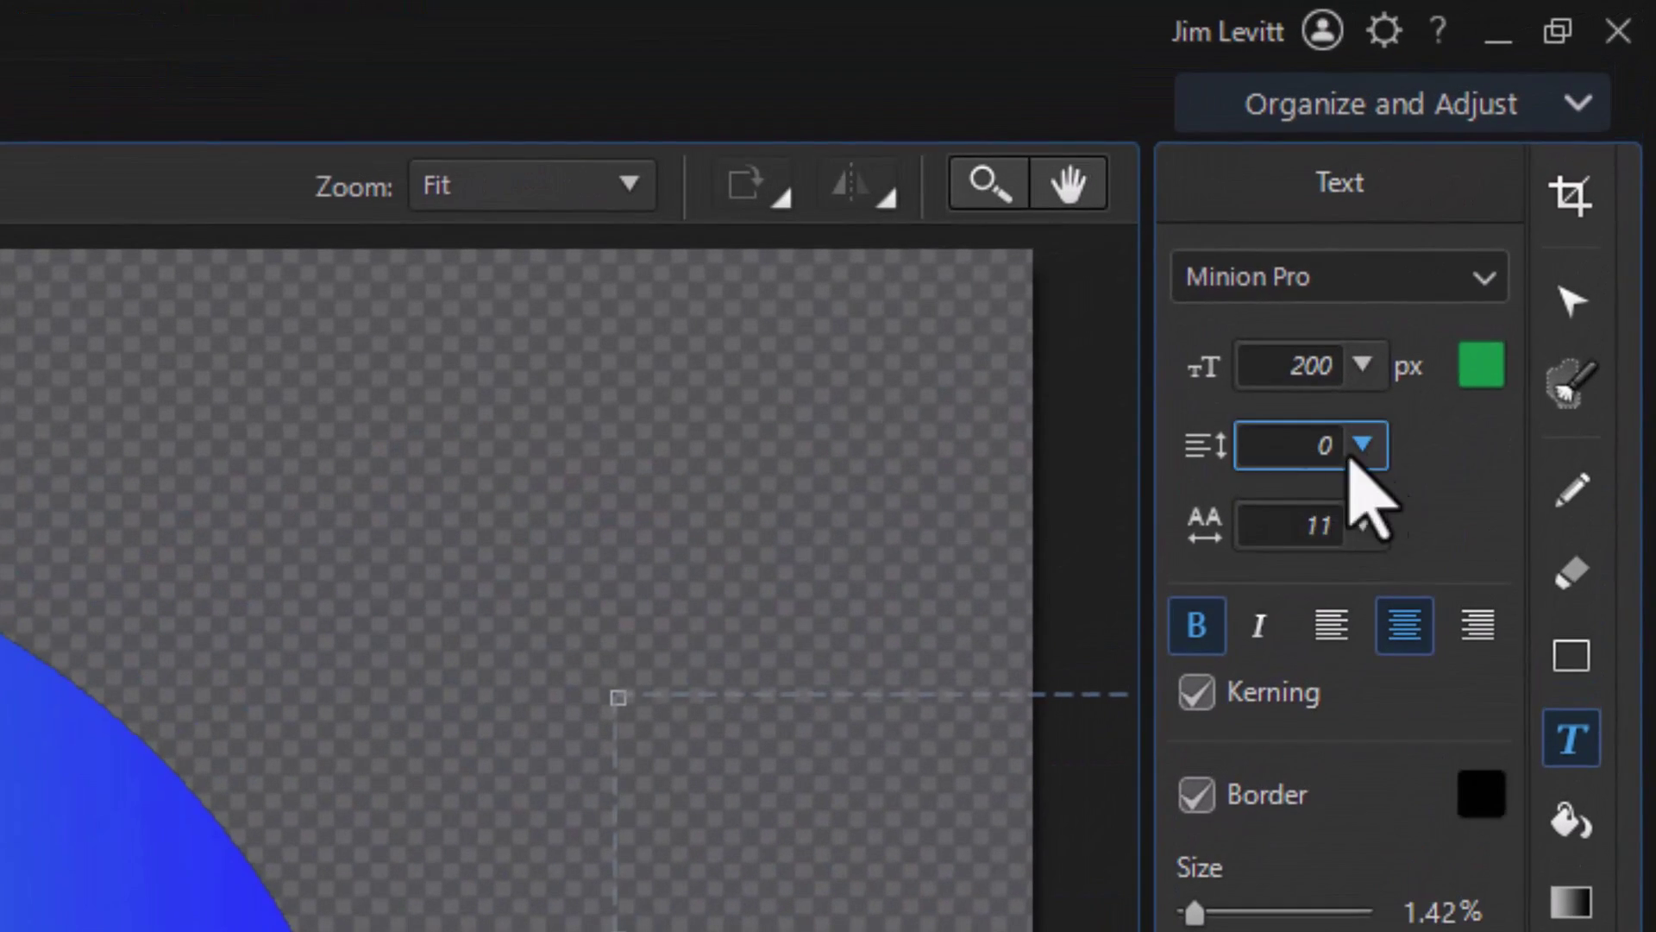
Crop the canvas with a Custom aspect ratio to a near-square tightly around the badge
{"action": "left_click", "coordinate": [1575, 300]}
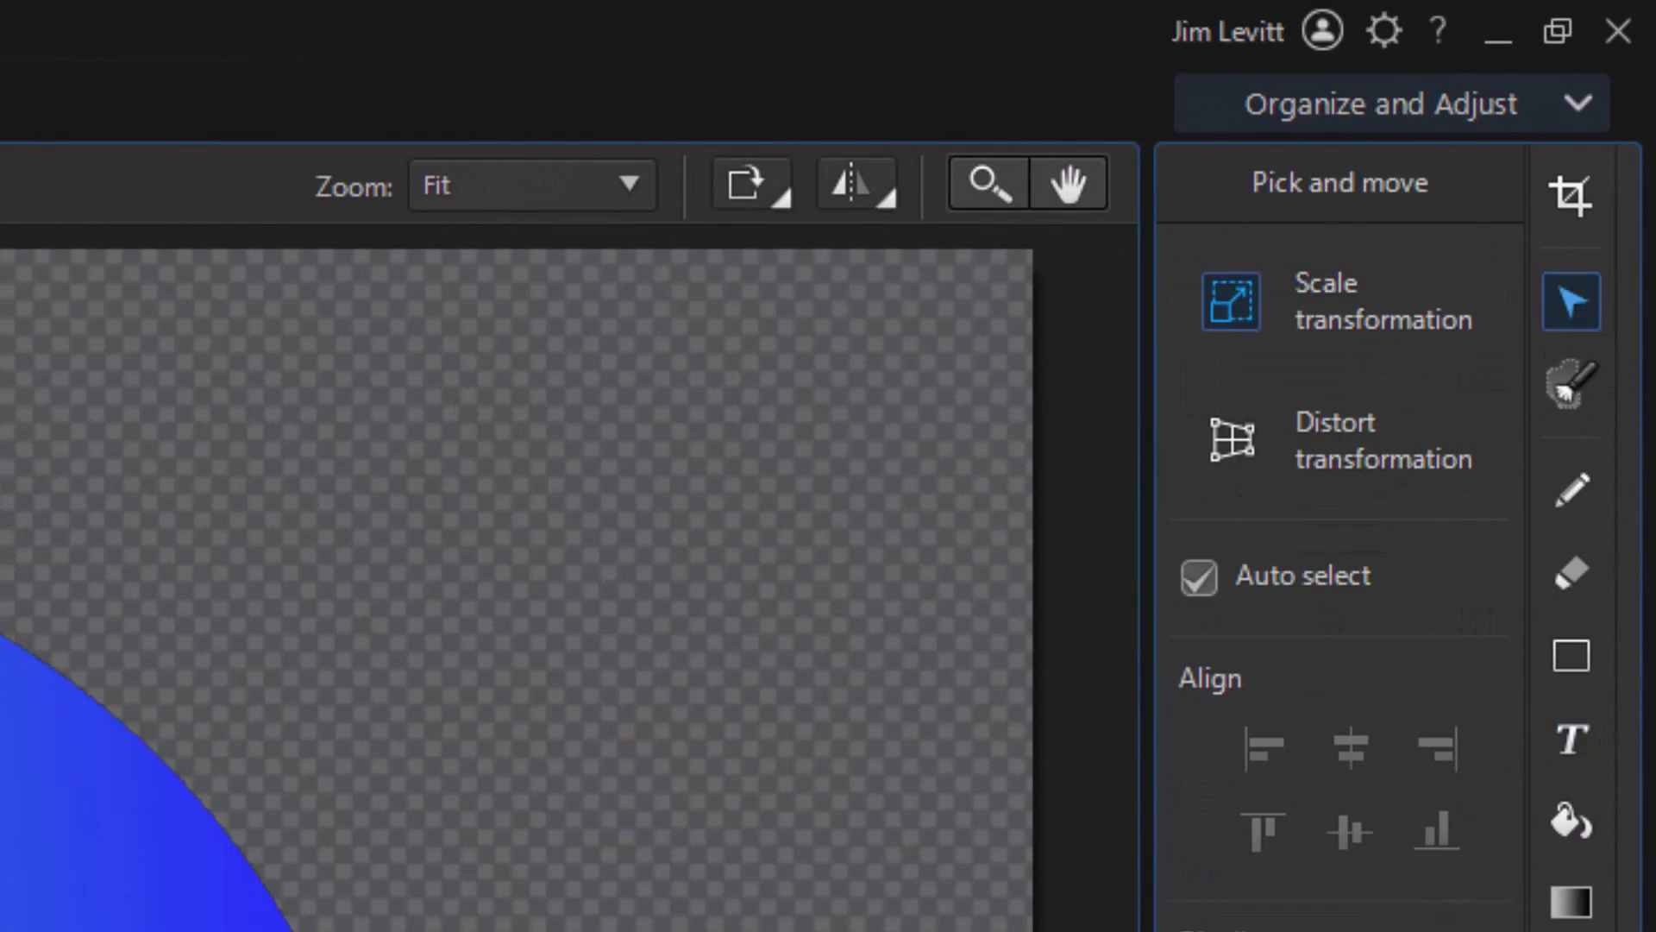
{"action": "left_click", "coordinate": [1571, 209]}
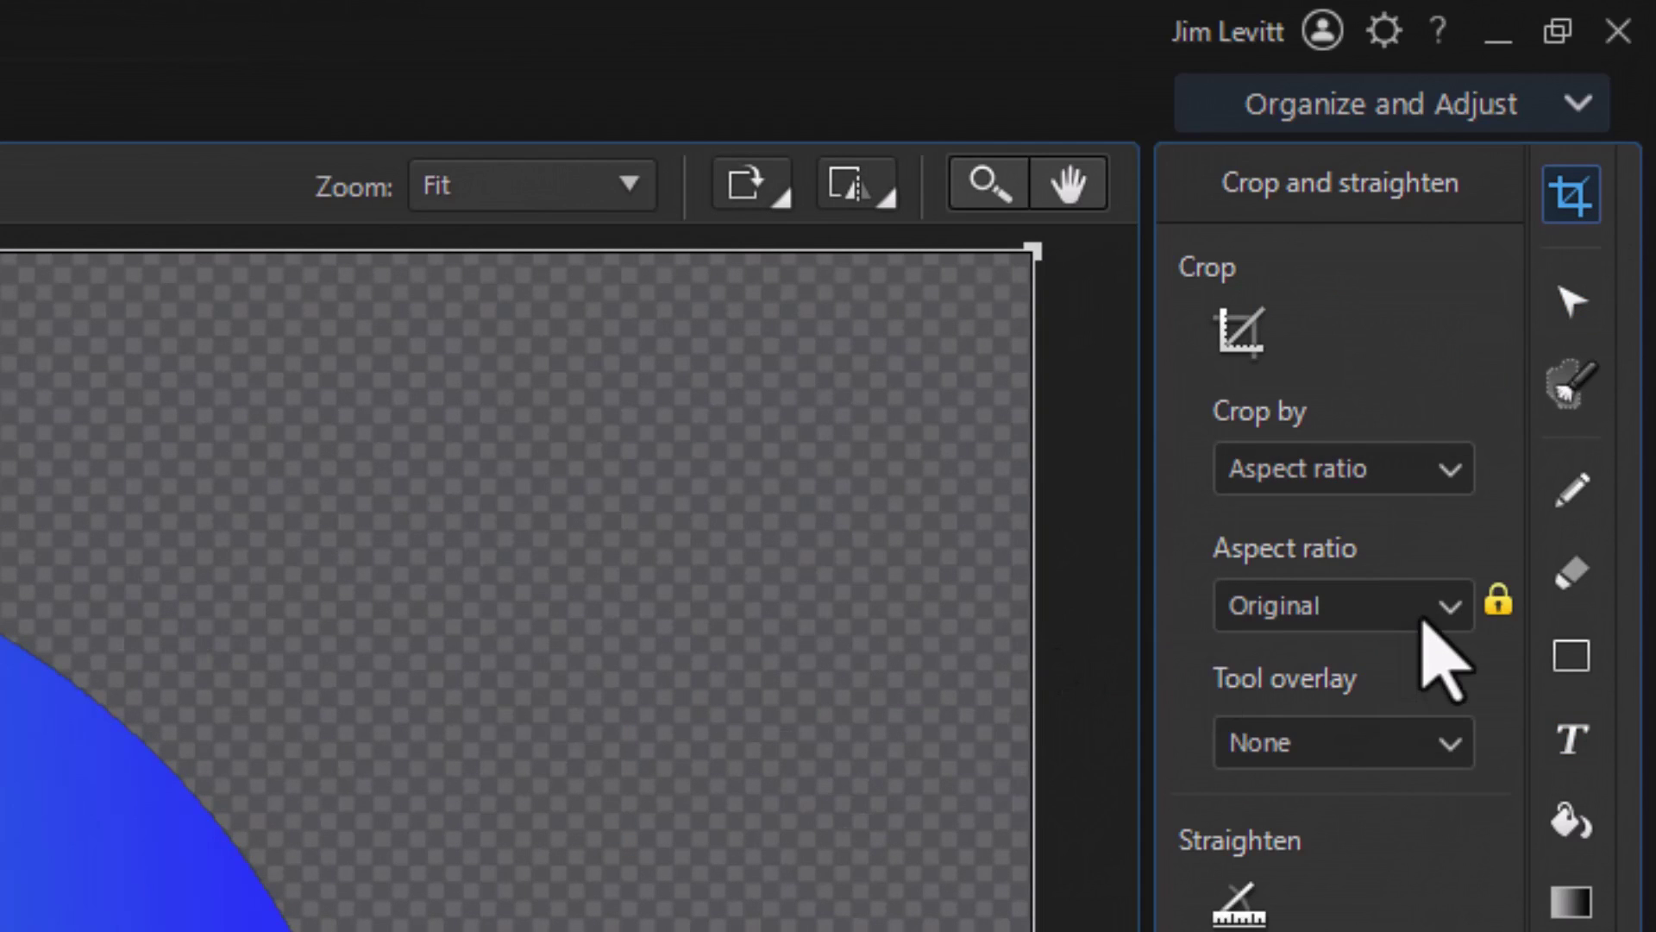
{"action": "left_click", "coordinate": [1447, 609]}
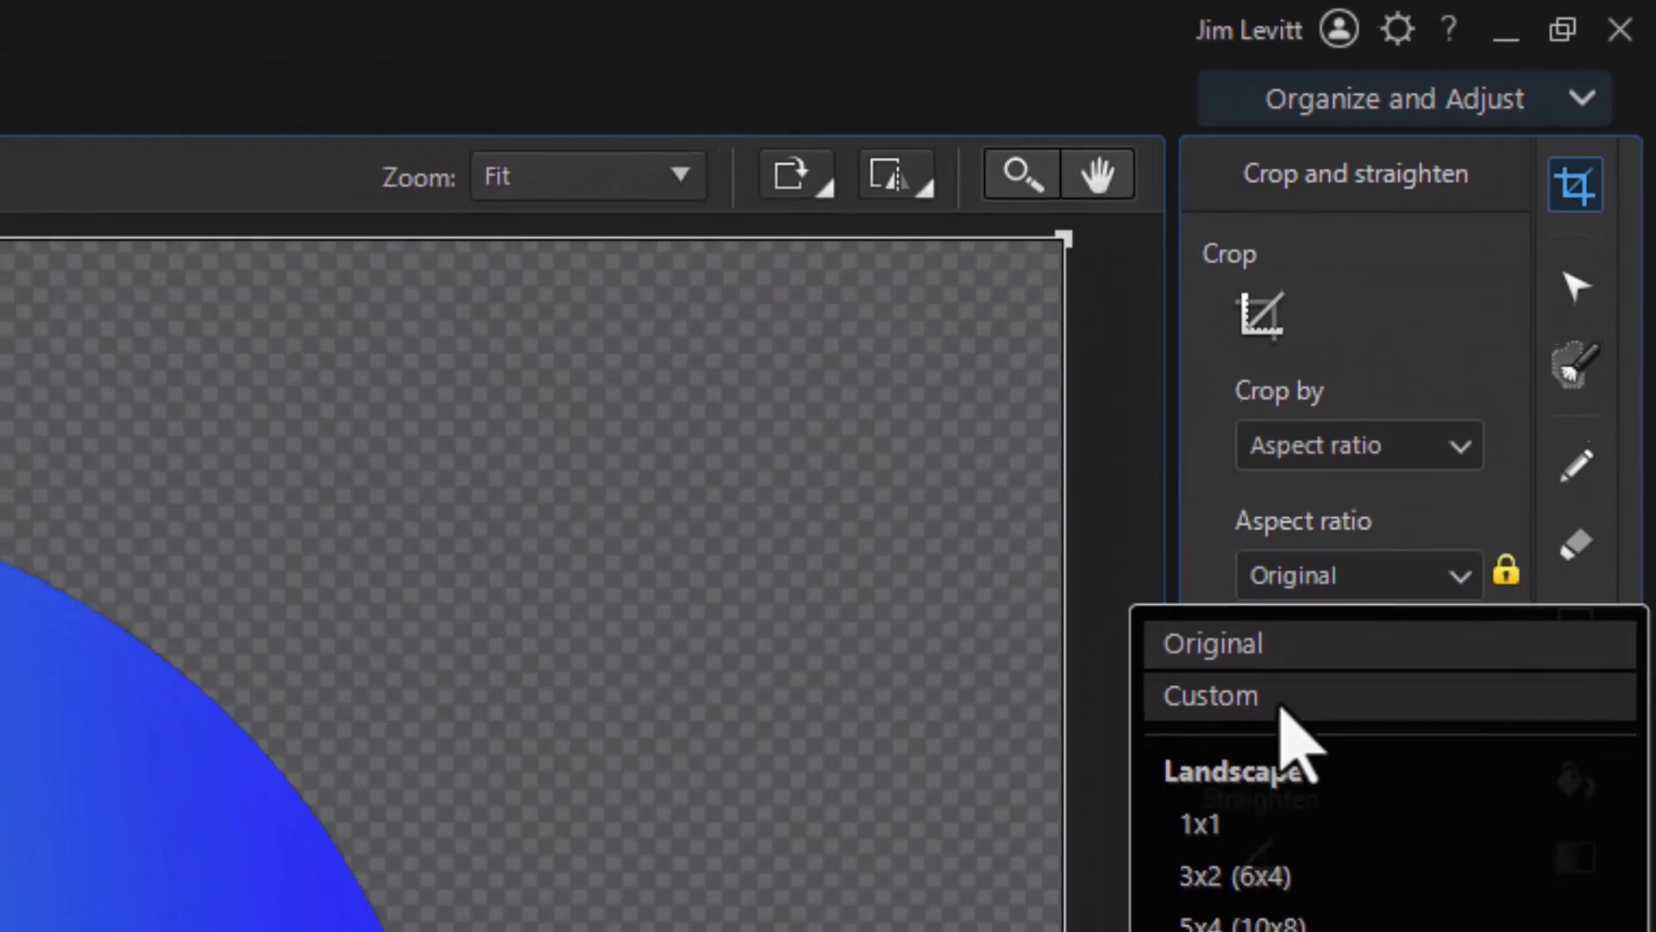
{"action": "left_click", "coordinate": [1265, 734]}
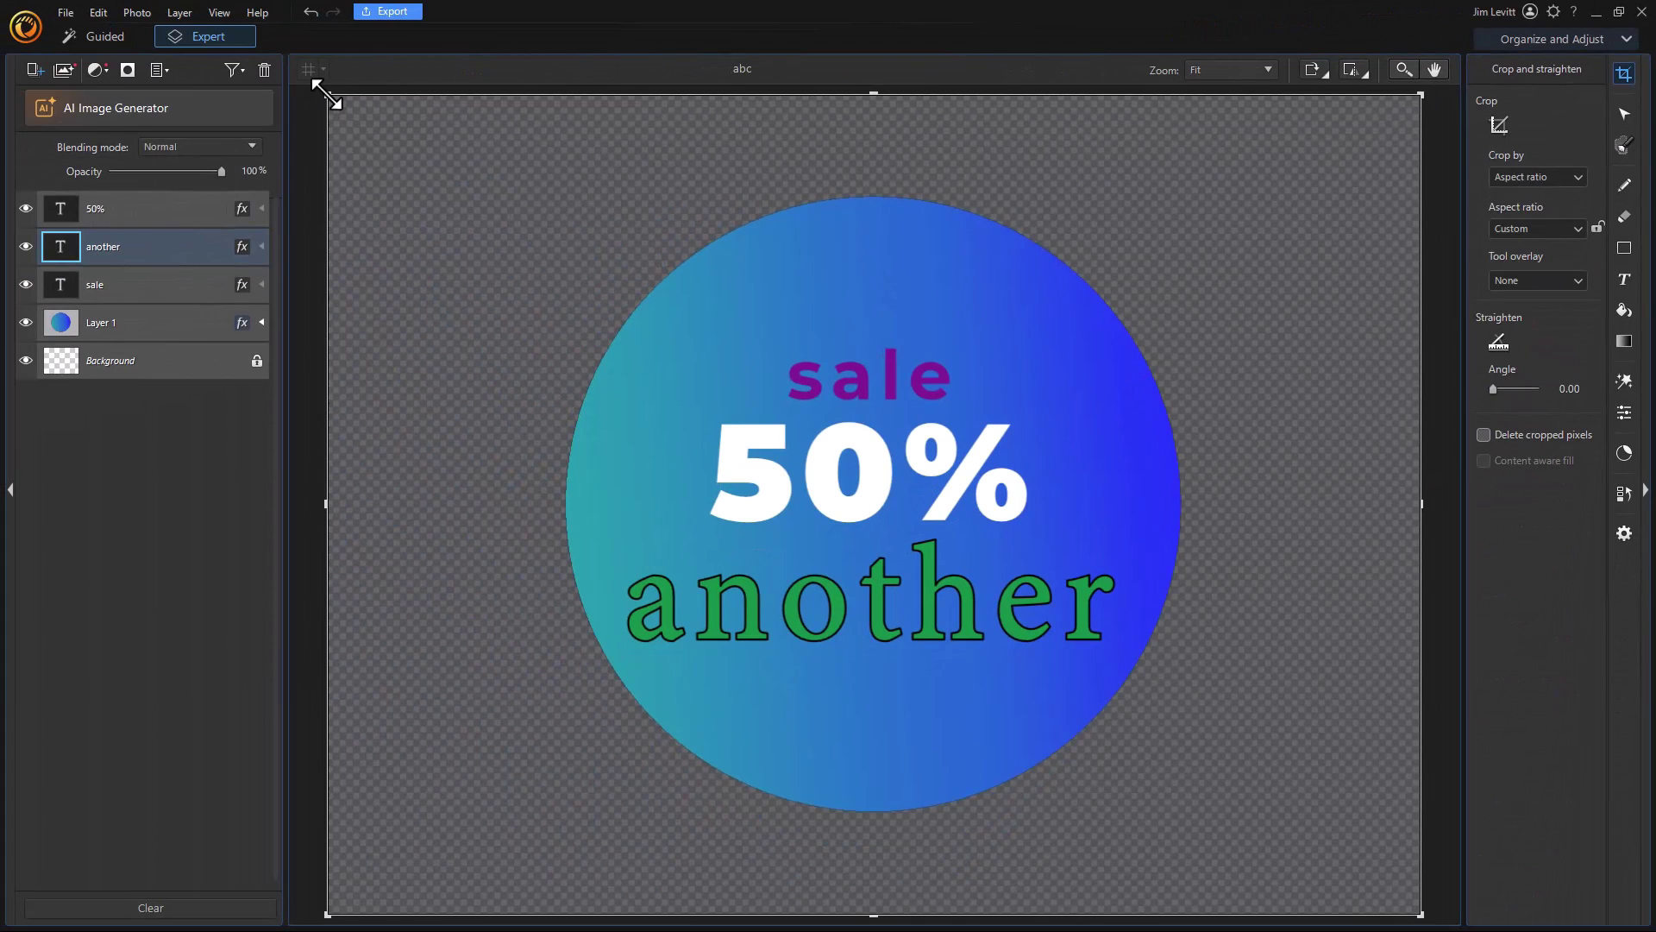
{"action": "left_click_drag", "start_coordinate": [326, 94], "coordinate": [551, 180]}
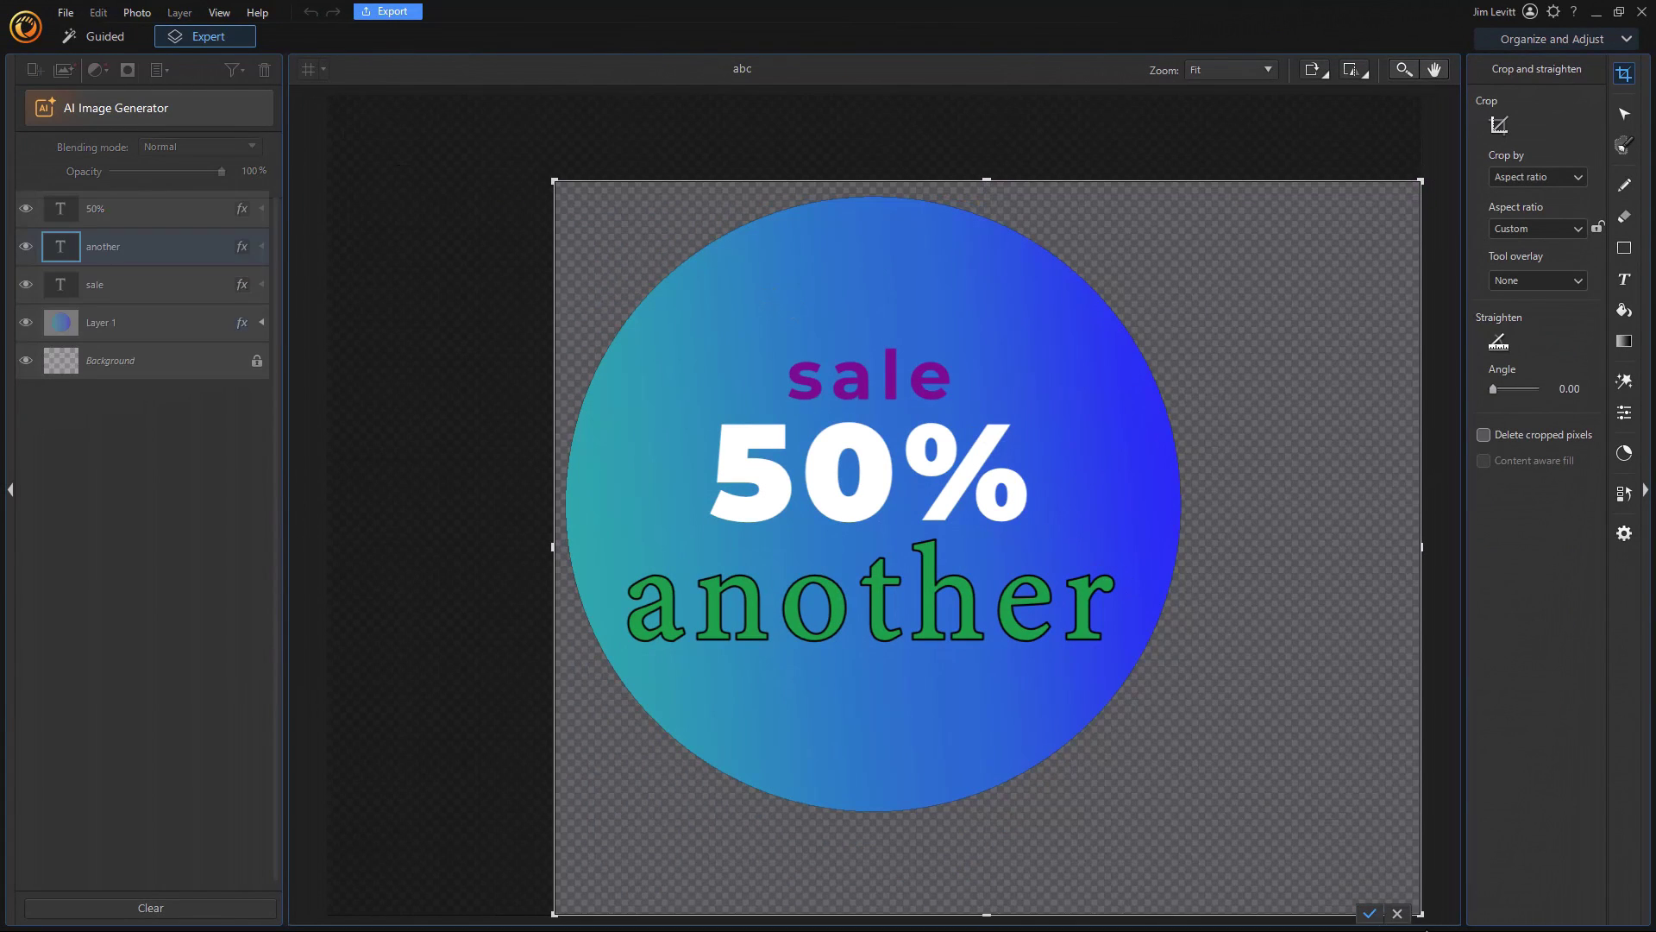
{"action": "left_click_drag", "start_coordinate": [1414, 907], "coordinate": [1196, 820]}
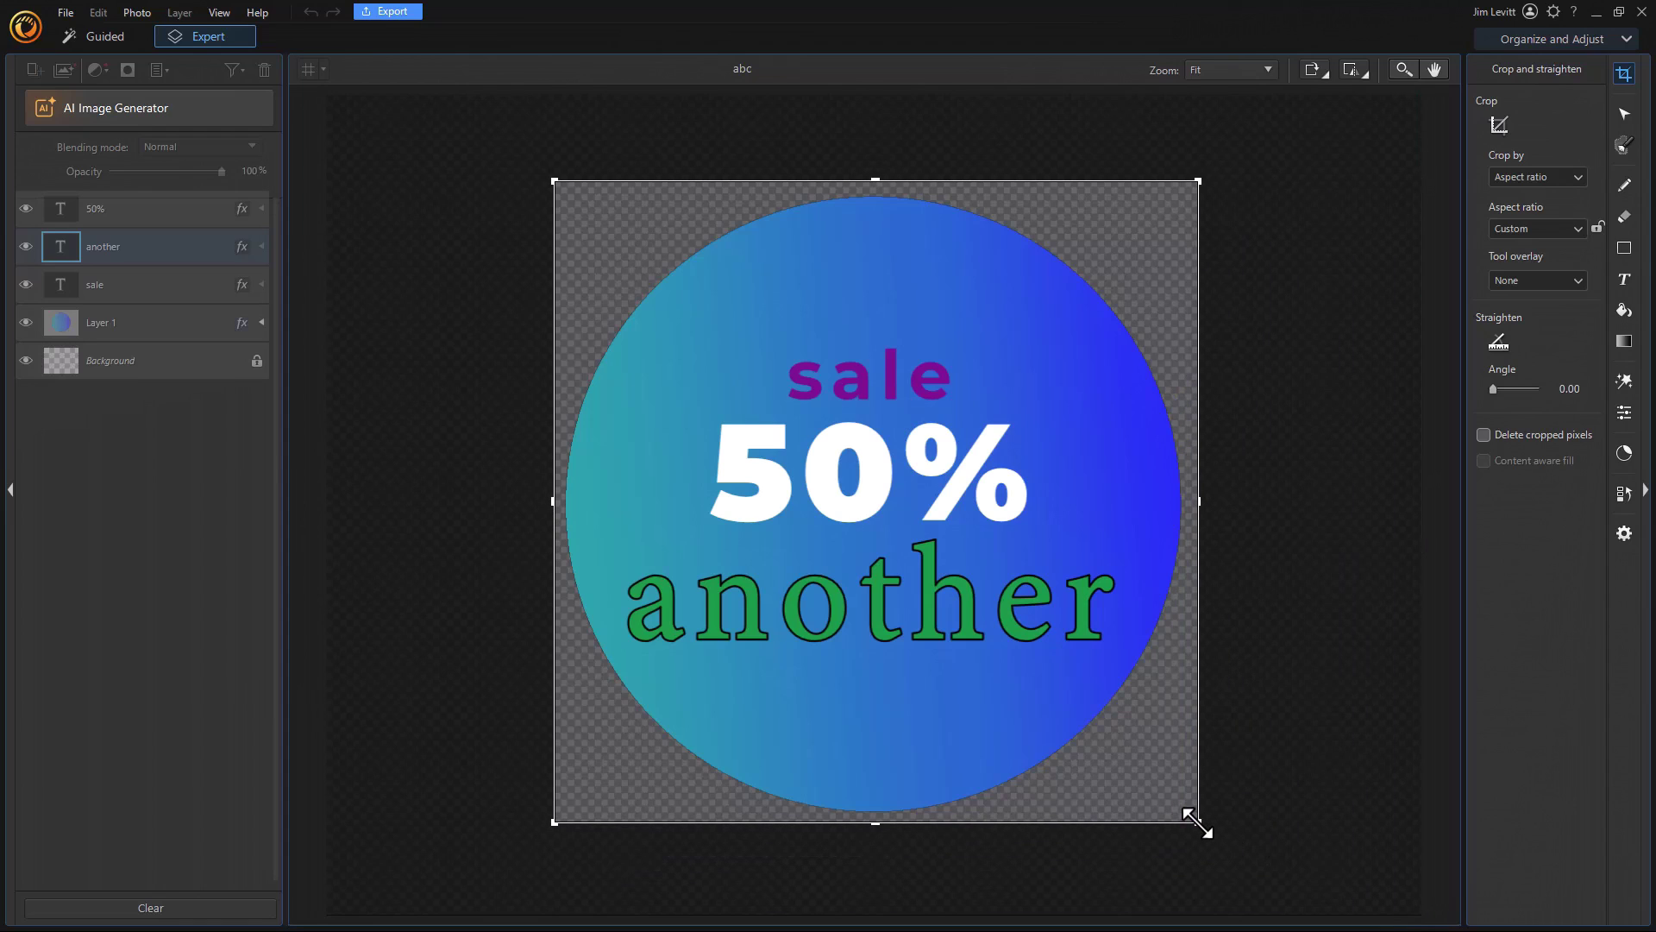
{"action": "left_click_drag", "start_coordinate": [1197, 822], "coordinate": [1200, 818]}
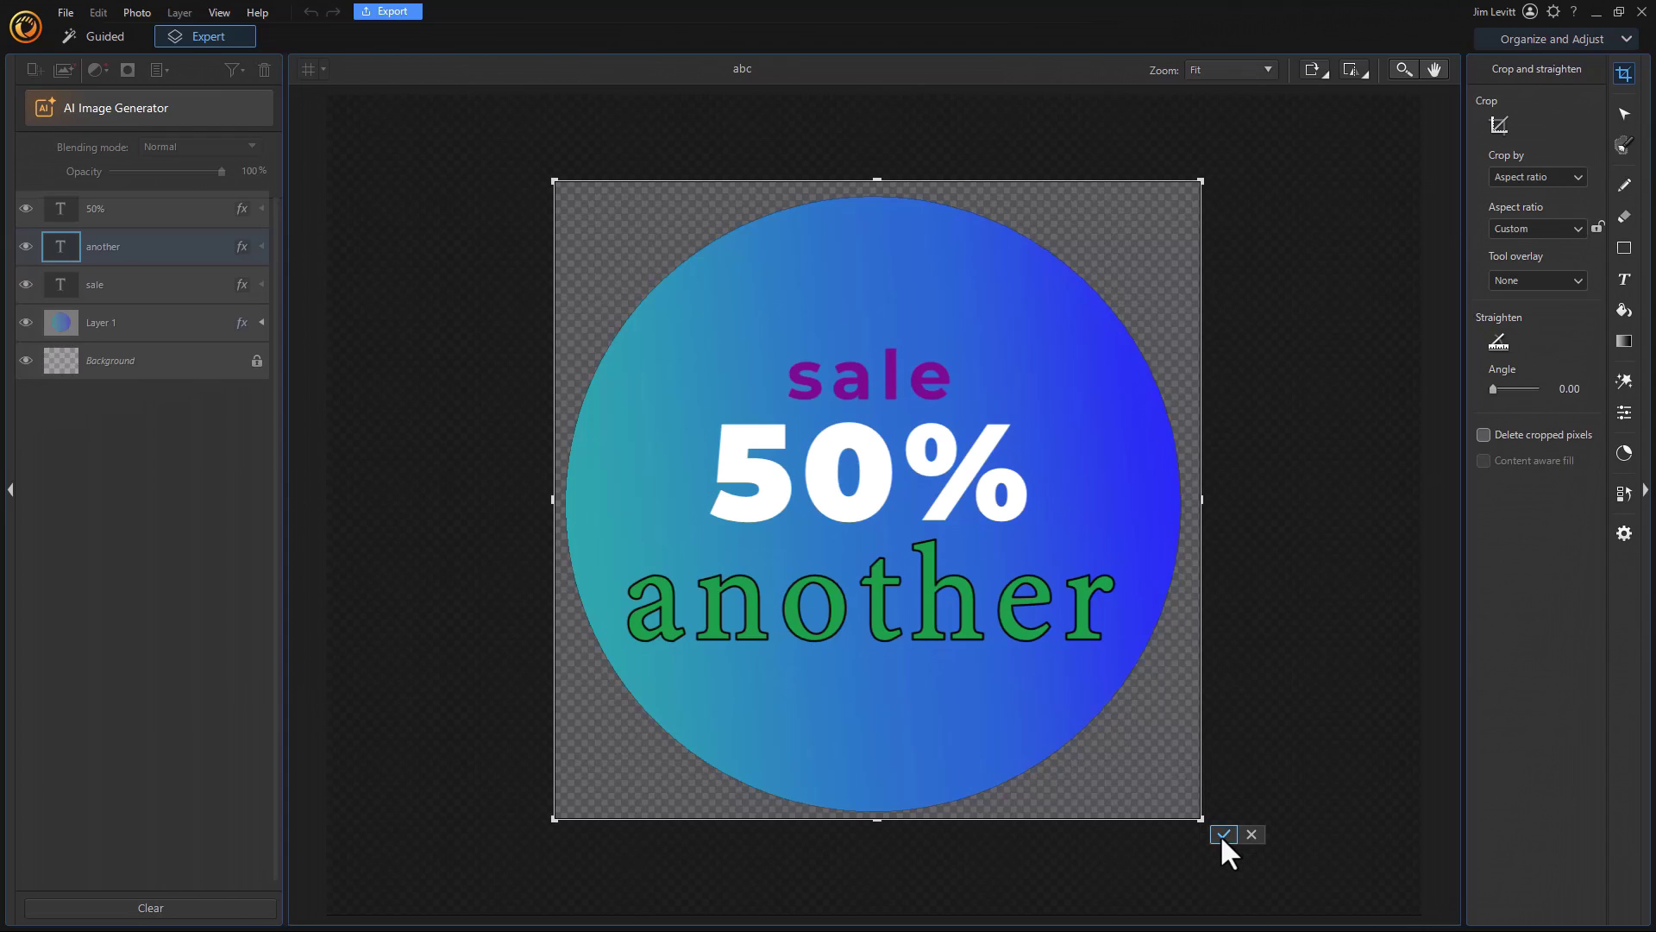
{"action": "left_click", "coordinate": [1224, 834]}
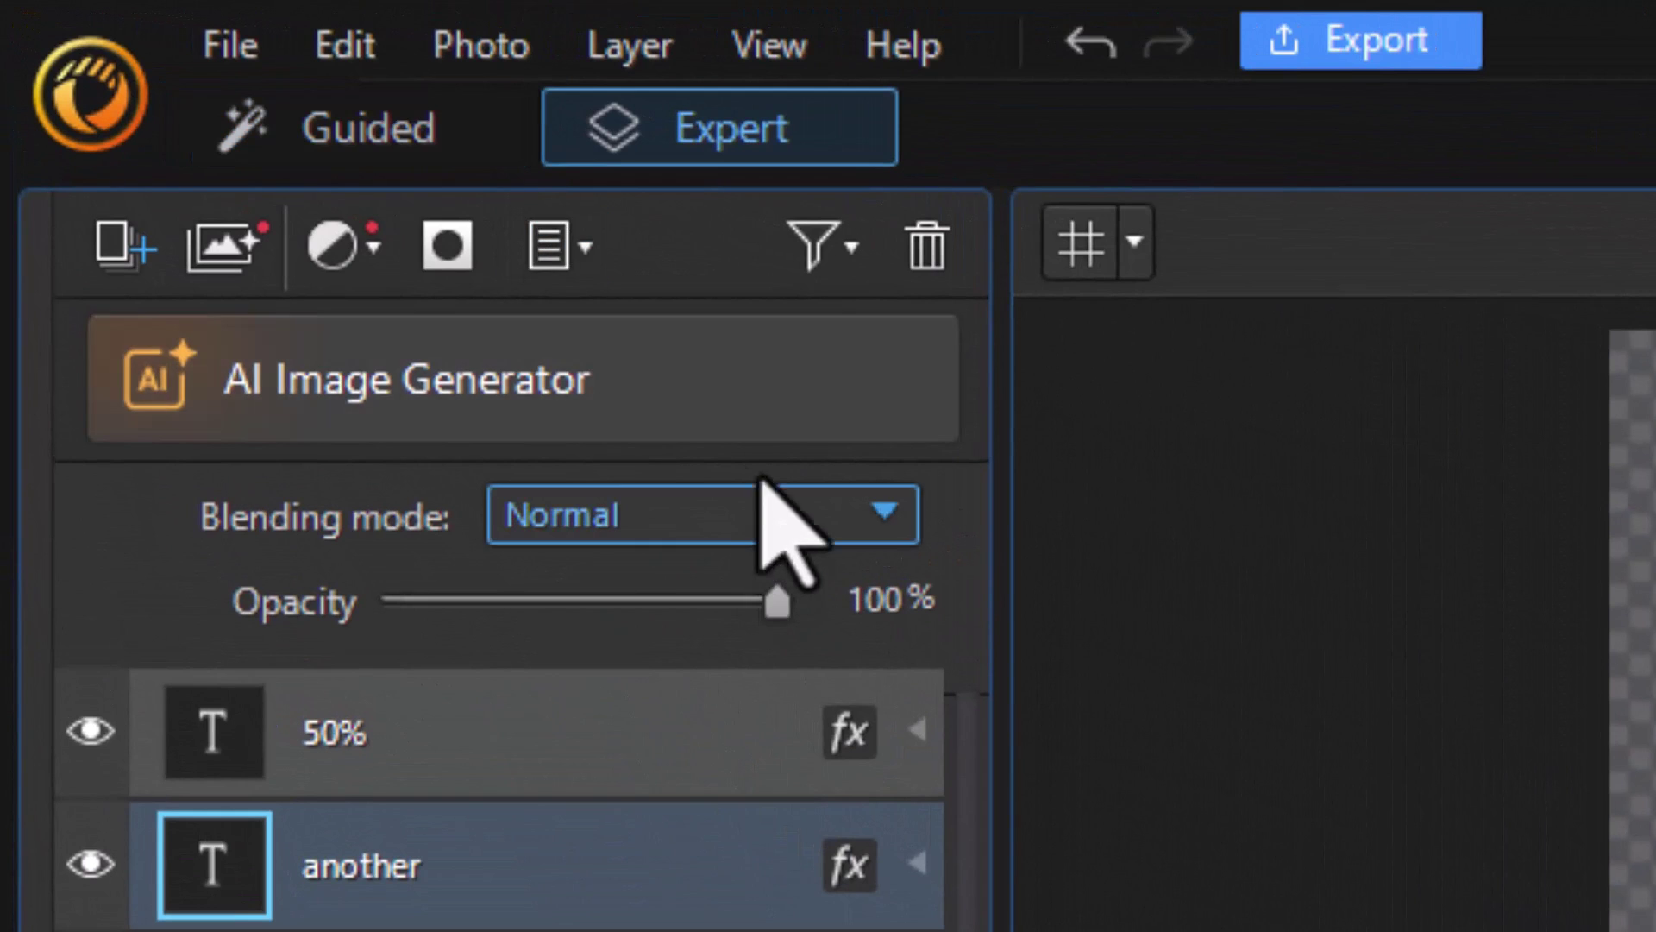
Save the badge via Save As as abc.png with the PNG file type
{"action": "left_click", "coordinate": [230, 45]}
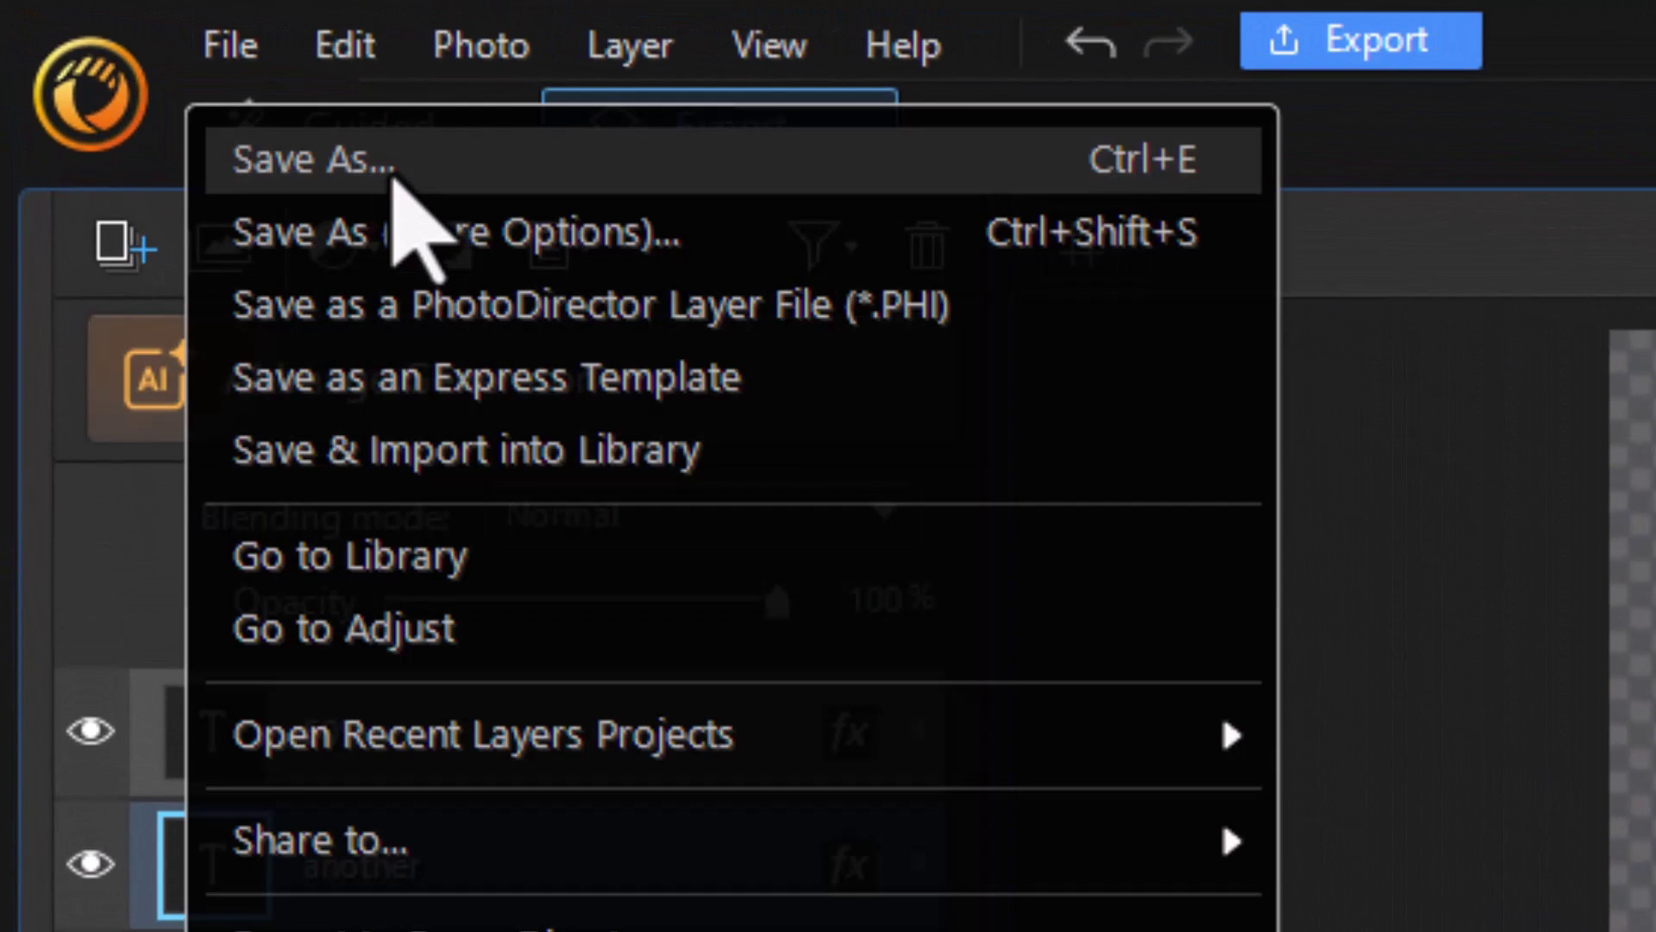
{"action": "left_click", "coordinate": [392, 172]}
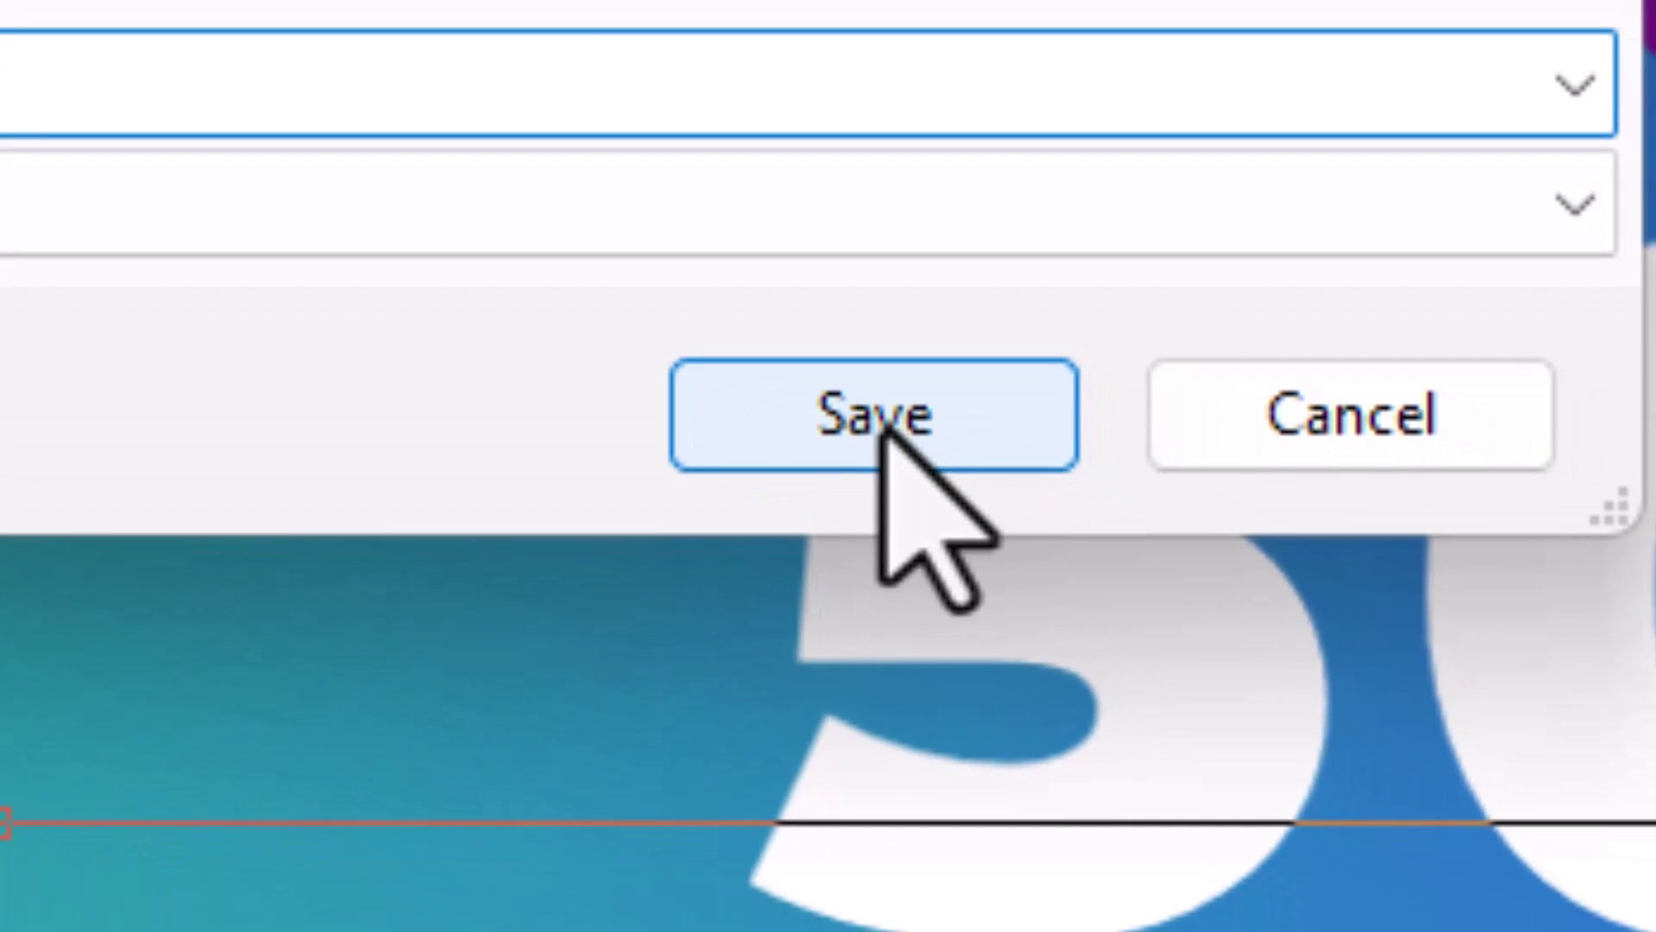
{"action": "left_click", "coordinate": [874, 417]}
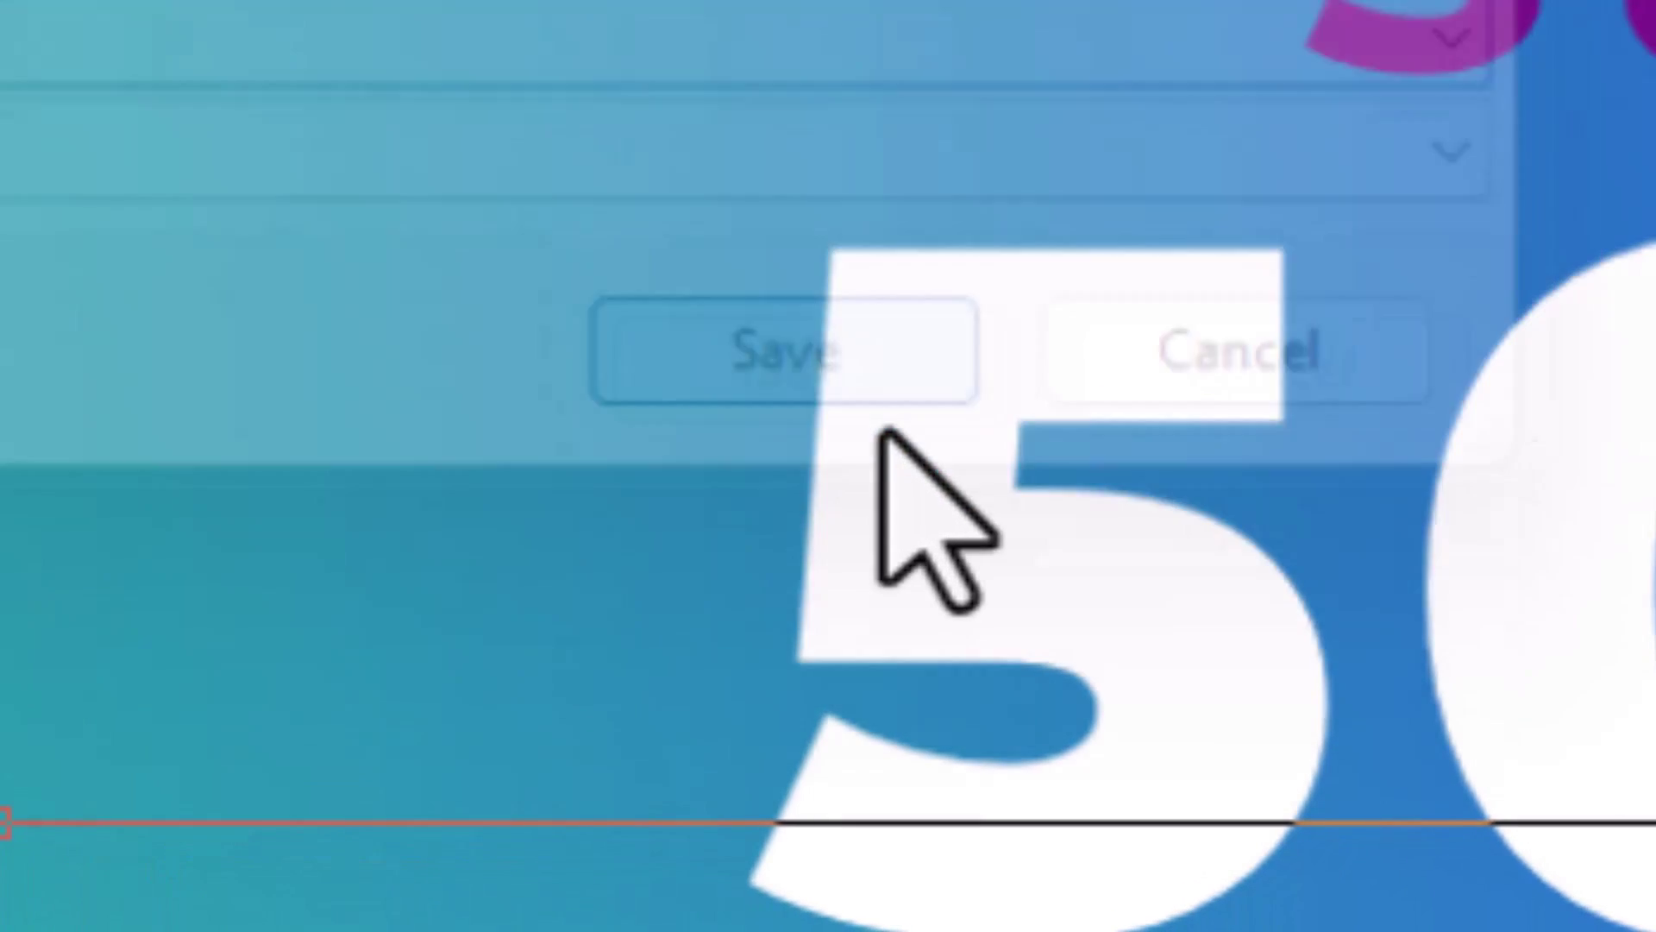